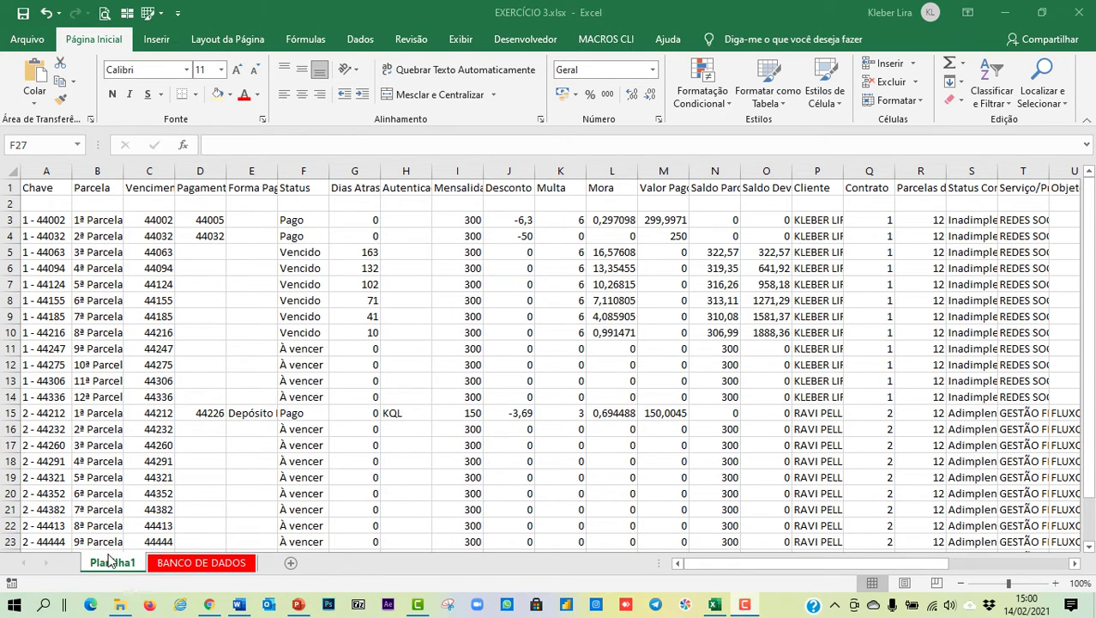
- Compare the unformatted data in Planilha1 with the formatted report in BANCO DE DADOS, examining the Pagamento and Autenticação headers
{"action": "left_click", "coordinate": [192, 565]}
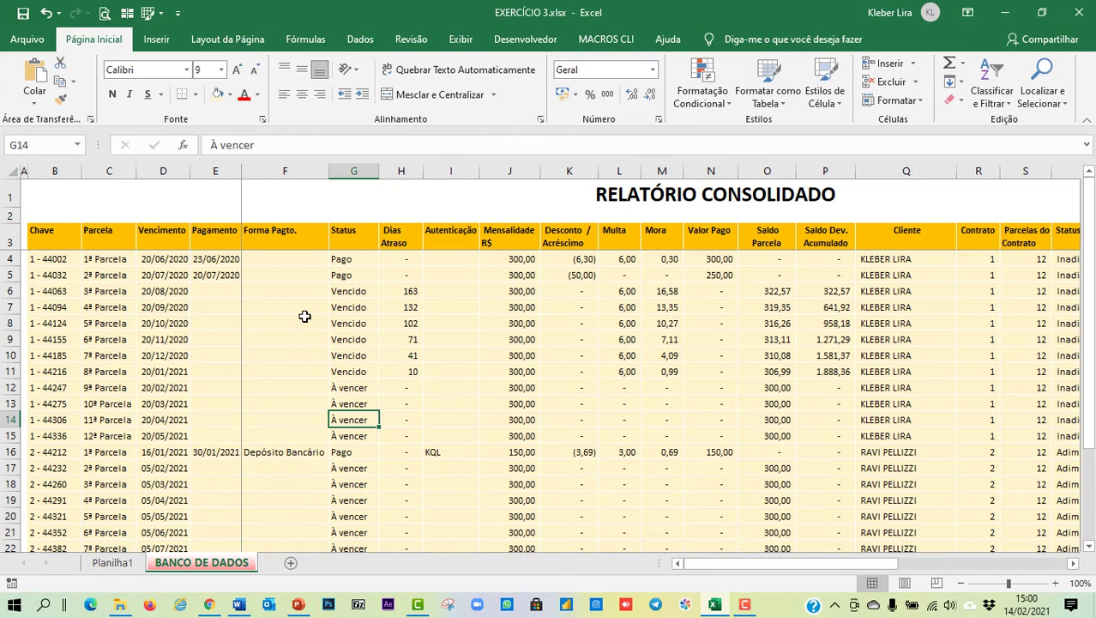
{"action": "left_click", "coordinate": [112, 562]}
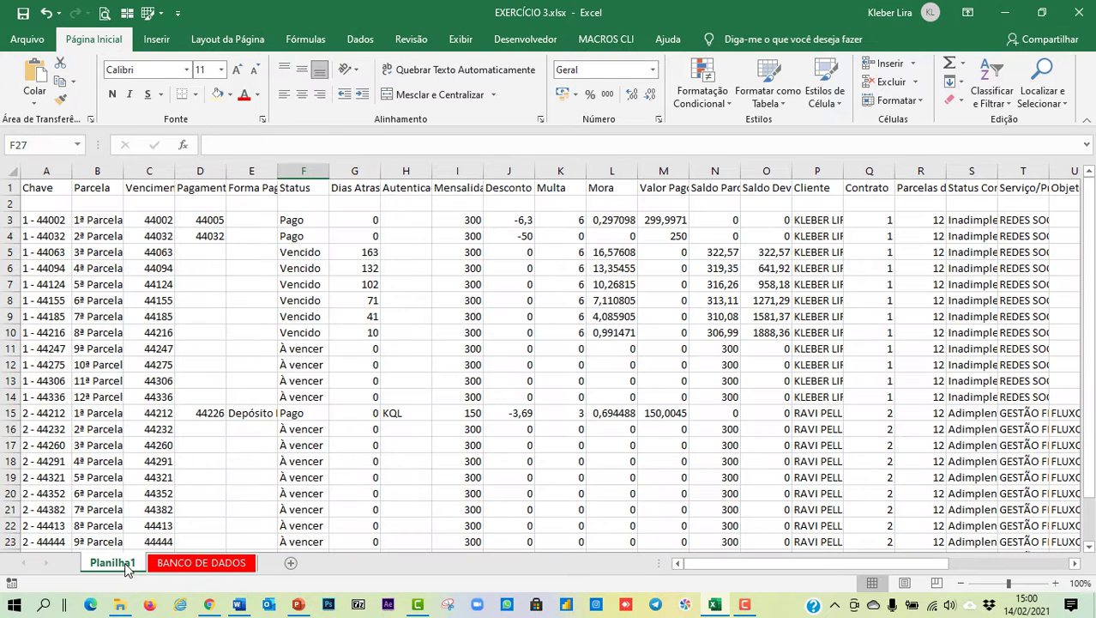
{"action": "left_click", "coordinate": [193, 566]}
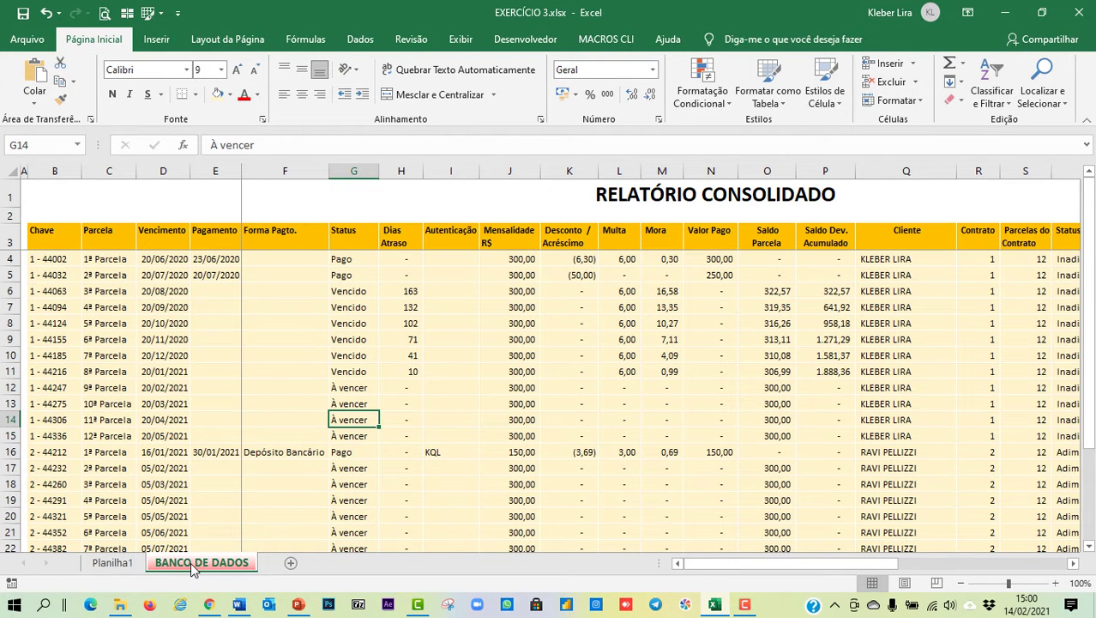
{"action": "left_click", "coordinate": [129, 564]}
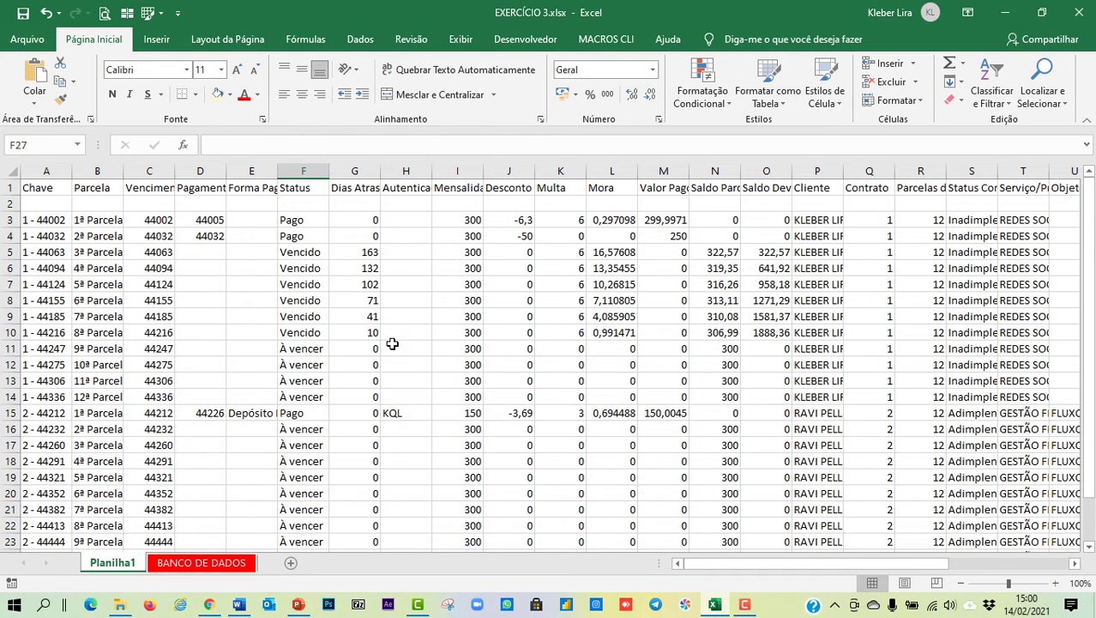
{"action": "left_click", "coordinate": [200, 193]}
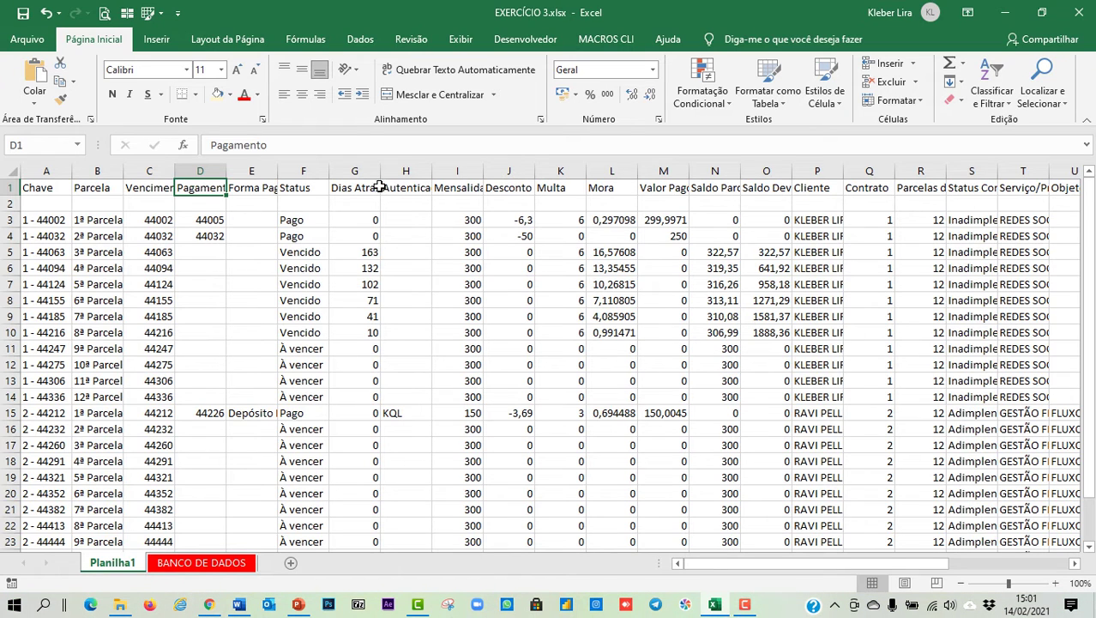
{"action": "left_click", "coordinate": [427, 187]}
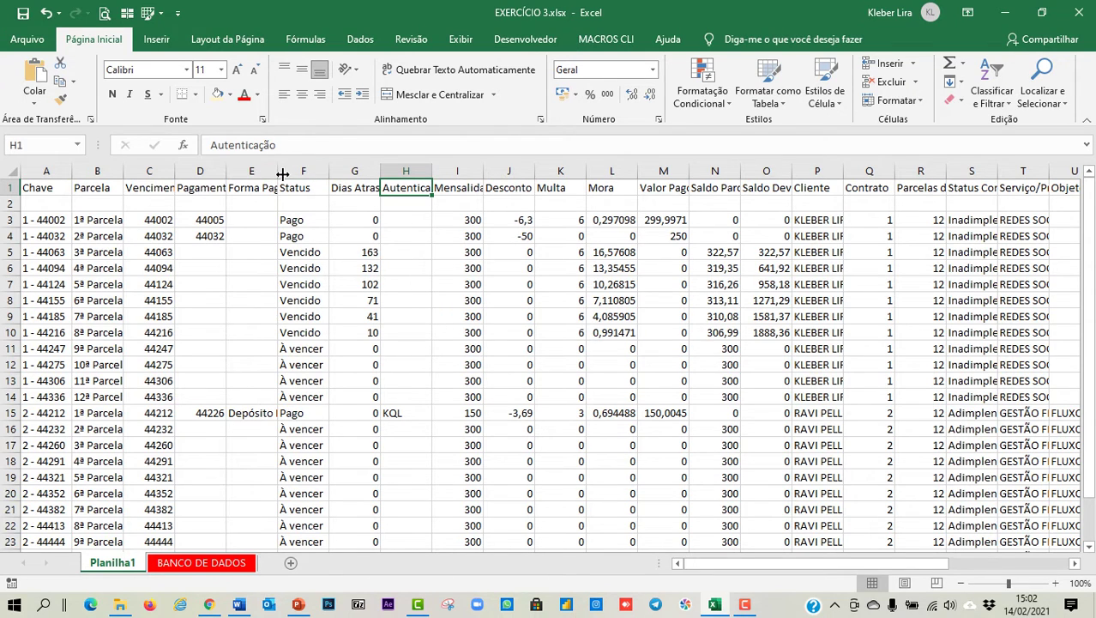
- Set the width of the Forma Pagto. column (E) in Planilha1 to 25
{"action": "mouse_move", "coordinate": [282, 174]}
{"action": "left_mouse_down"}
{"action": "mouse_move", "coordinate": [326, 175]}
{"action": "mouse_move", "coordinate": [284, 187]}
{"action": "mouse_move", "coordinate": [274, 171]}
{"action": "mouse_move", "coordinate": [306, 170]}
{"action": "mouse_move", "coordinate": [277, 171]}
{"action": "left_mouse_up"}
{"action": "left_click", "coordinate": [251, 203]}
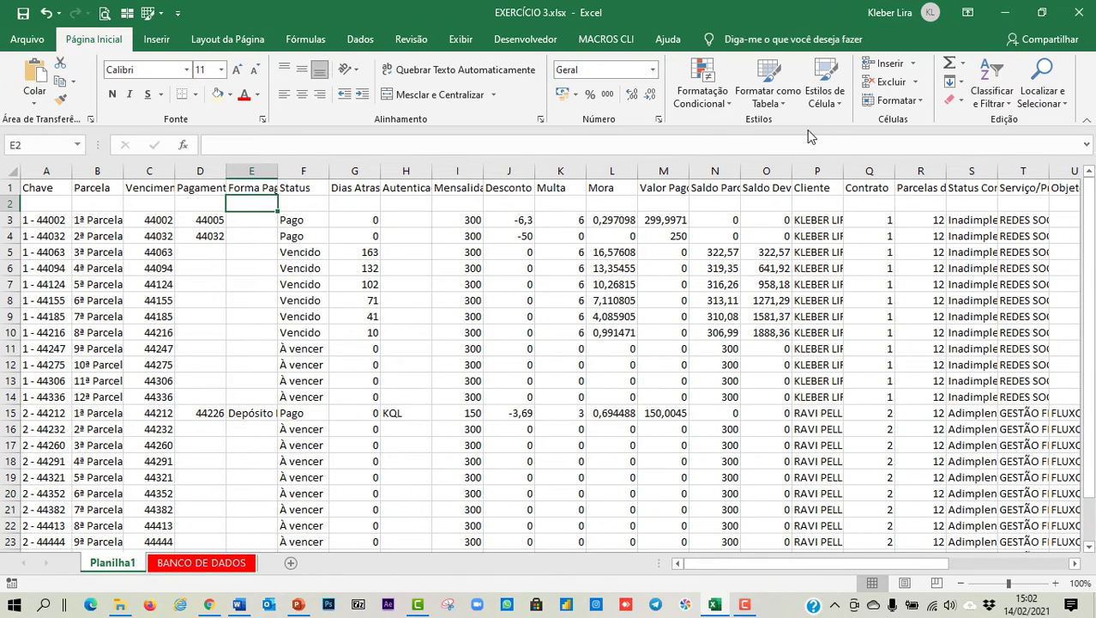
{"action": "left_click", "coordinate": [897, 107]}
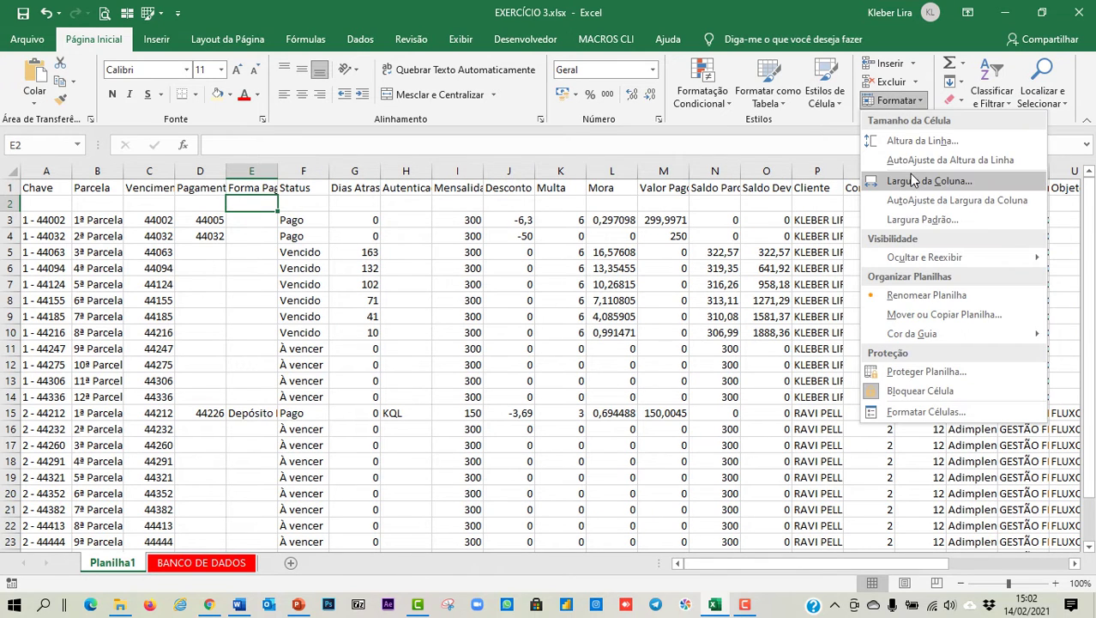
{"action": "left_click", "coordinate": [913, 178]}
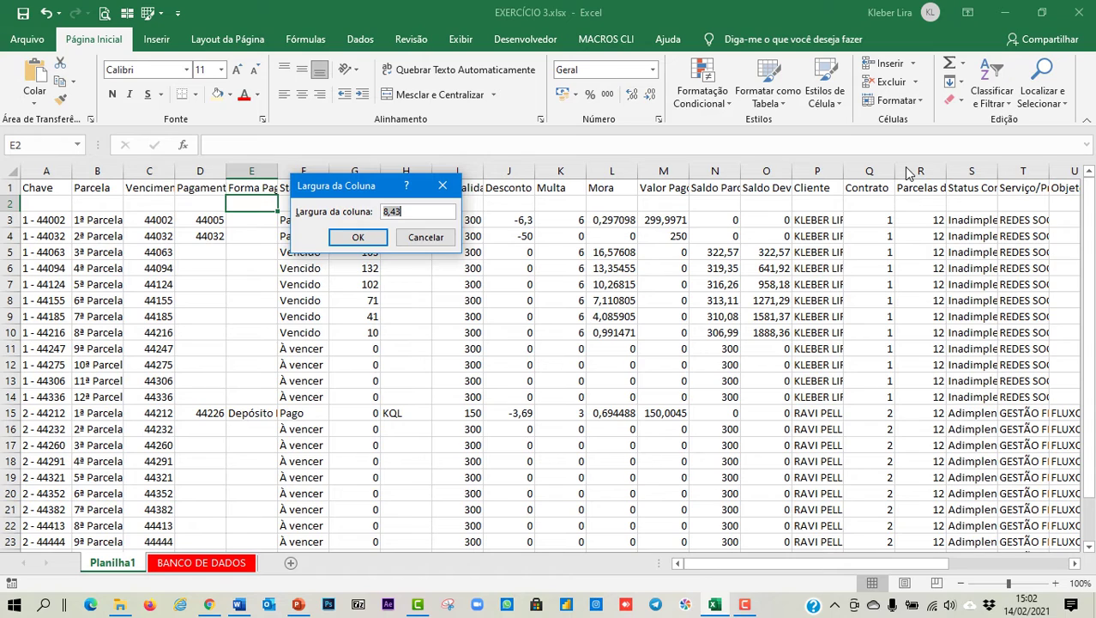
{"action": "type", "text": "25"}
{"action": "key", "text": "Return"}
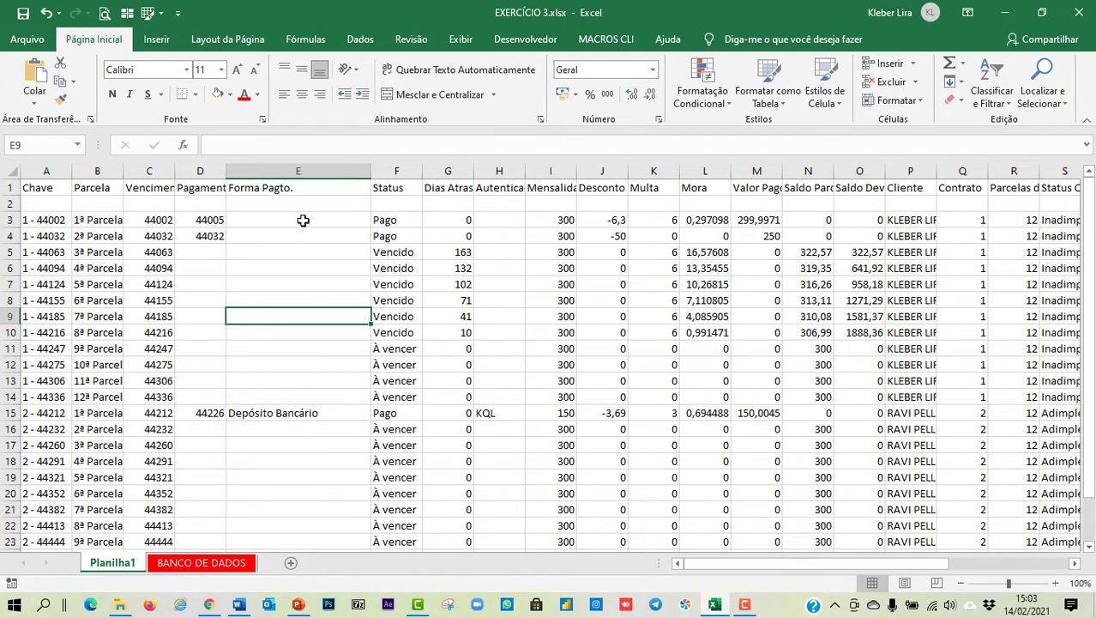
- Autofit the width of the whole Forma Pagto. column (E) to its contents
{"action": "left_click", "coordinate": [301, 220]}
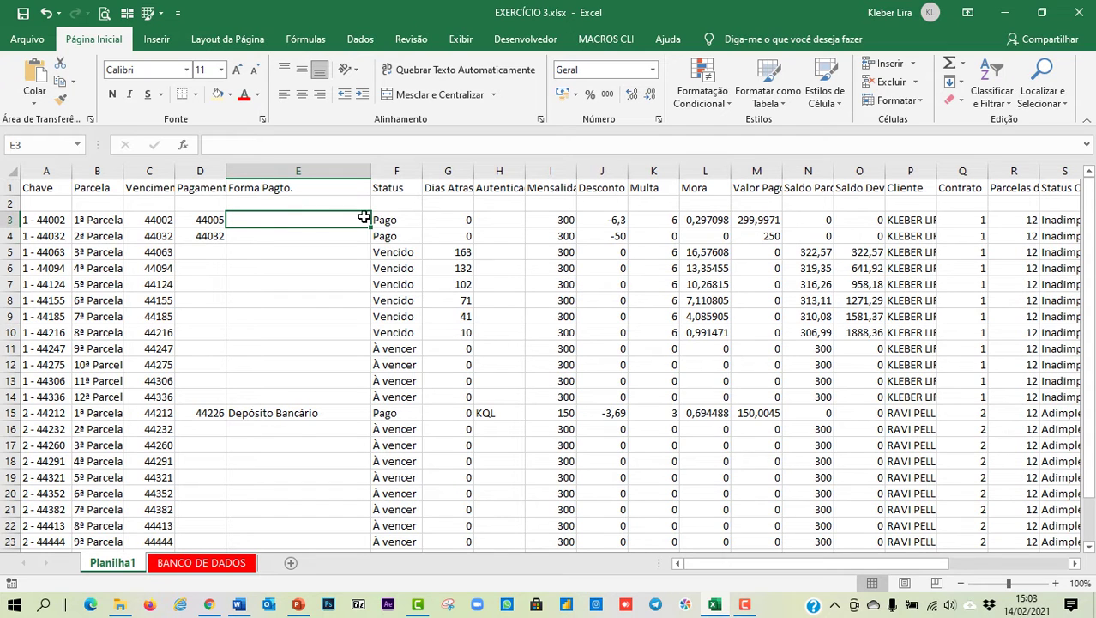
{"action": "left_click", "coordinate": [324, 171]}
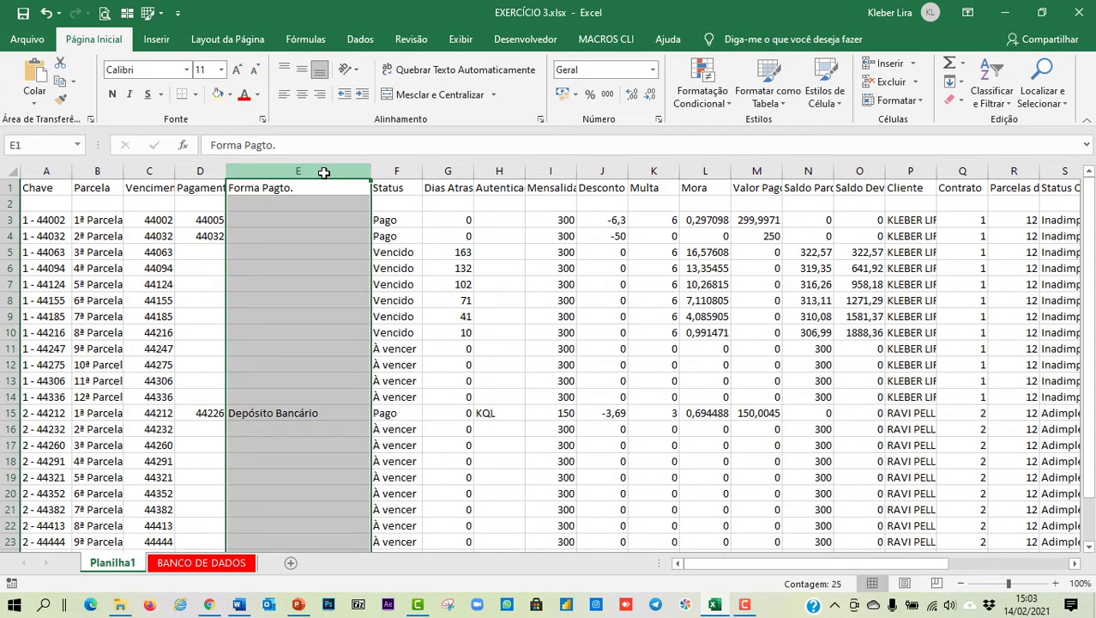
{"action": "left_click", "coordinate": [897, 102]}
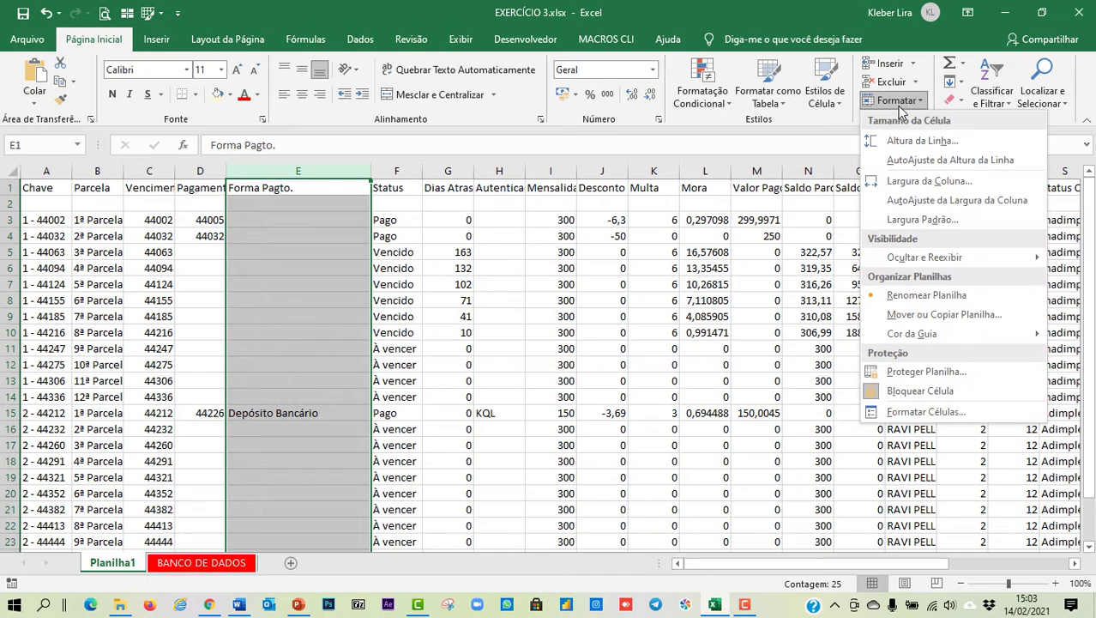
{"action": "left_click", "coordinate": [992, 202]}
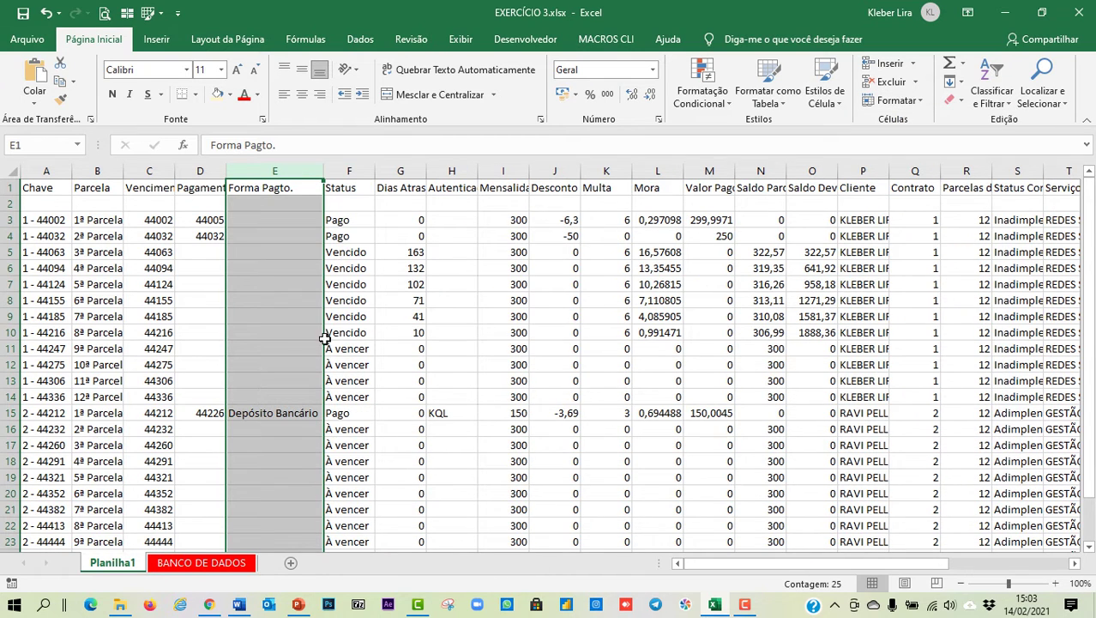
{"action": "left_click", "coordinate": [293, 303]}
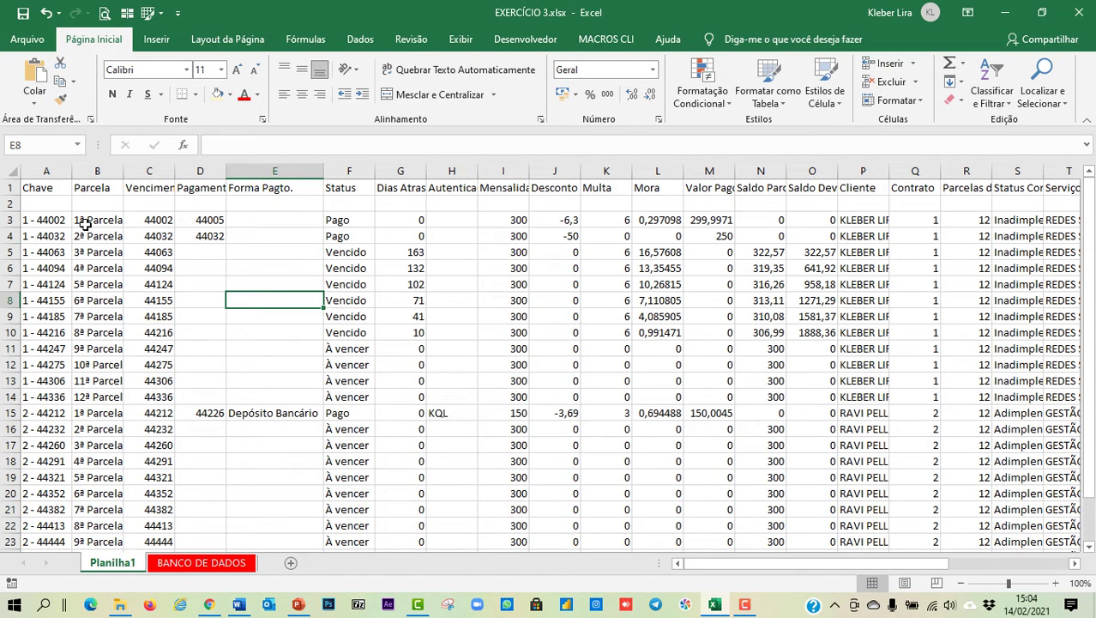
- Autofit the width of all columns in Planilha1 to their contents at once
{"action": "left_click", "coordinate": [9, 170]}
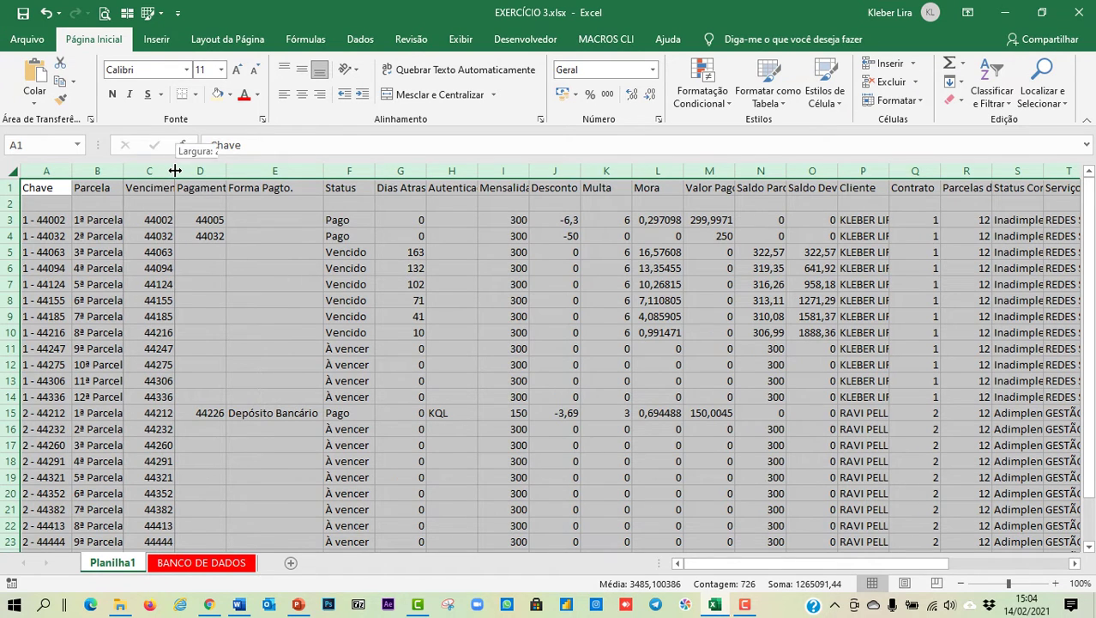
{"action": "double_click", "coordinate": [175, 171]}
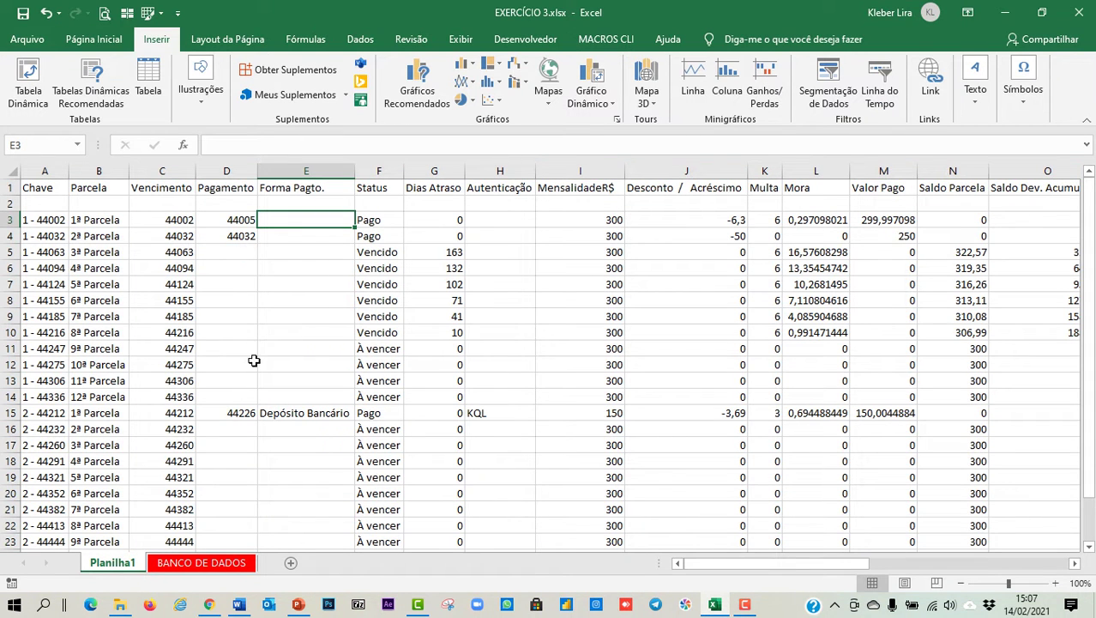
- Check the title layout in BANCO DE DADOS and insert an entire row above the header row in Planilha1
{"action": "left_click", "coordinate": [210, 564]}
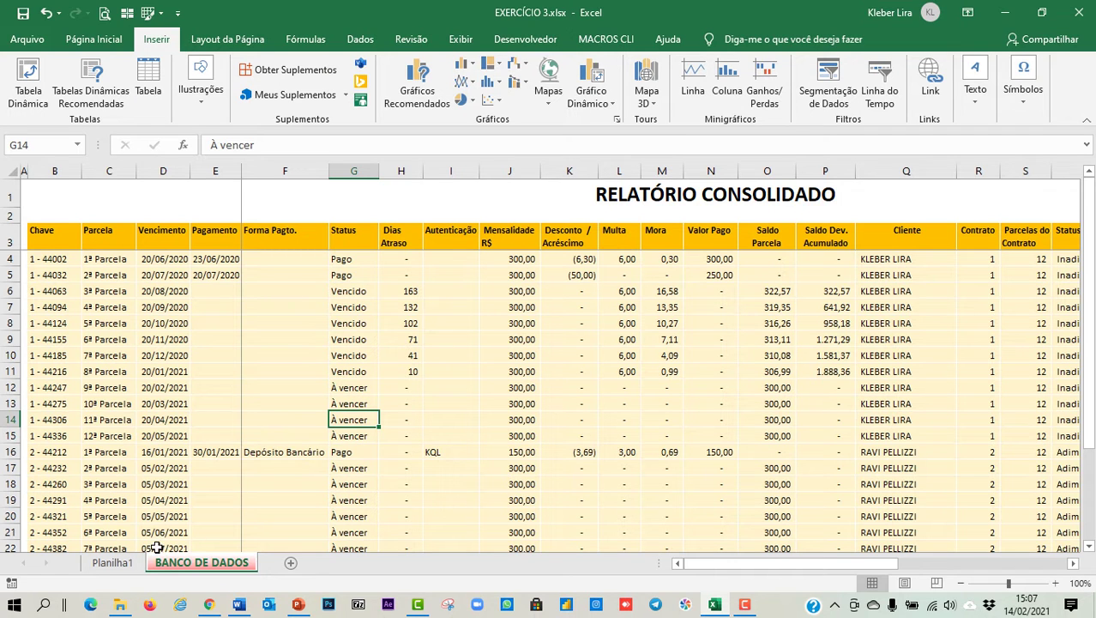
{"action": "left_click", "coordinate": [112, 563]}
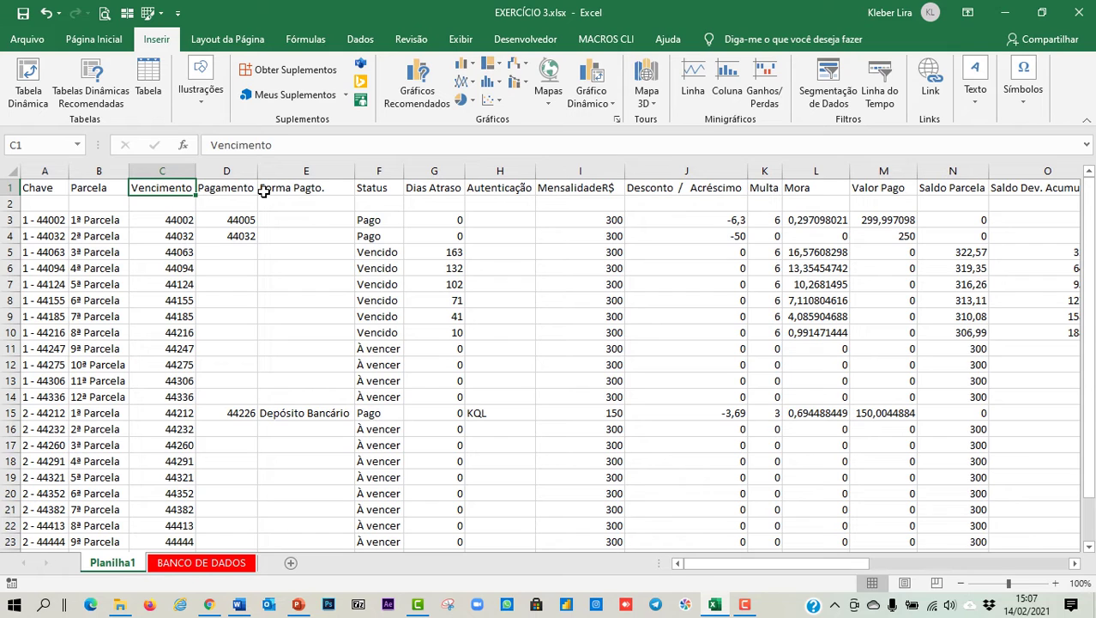
{"action": "right_click", "coordinate": [163, 189]}
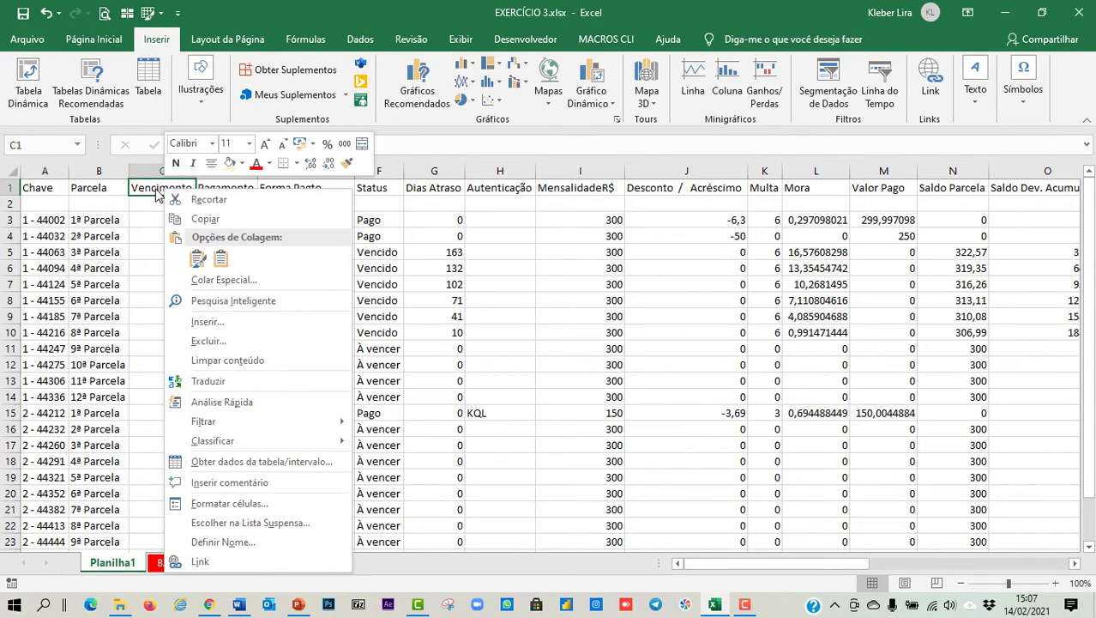
{"action": "left_click", "coordinate": [224, 326]}
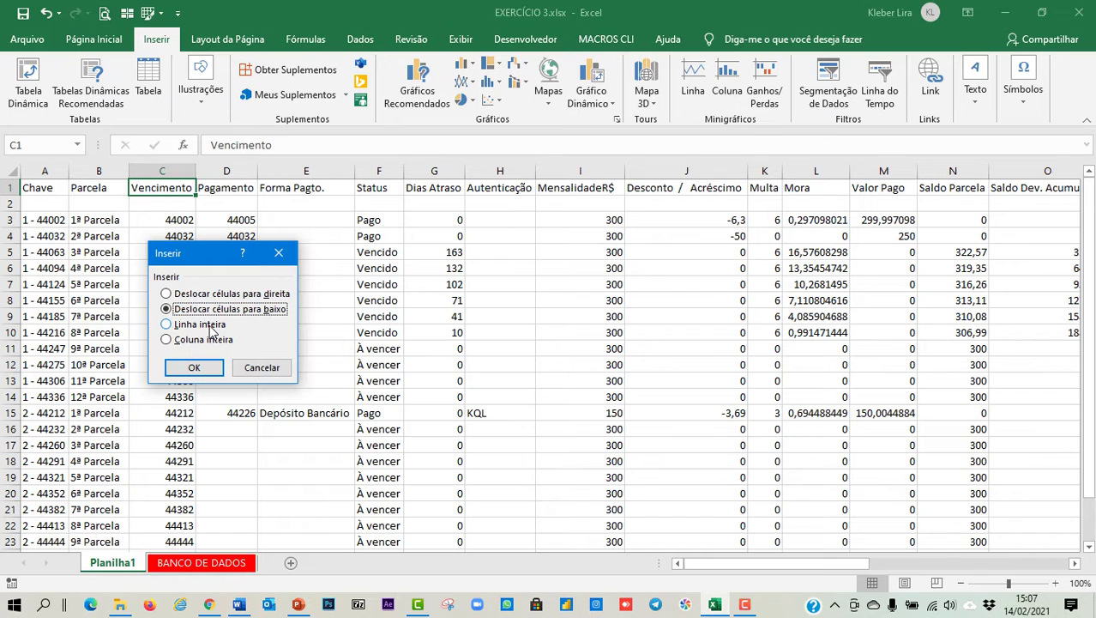
{"action": "left_click", "coordinate": [211, 326]}
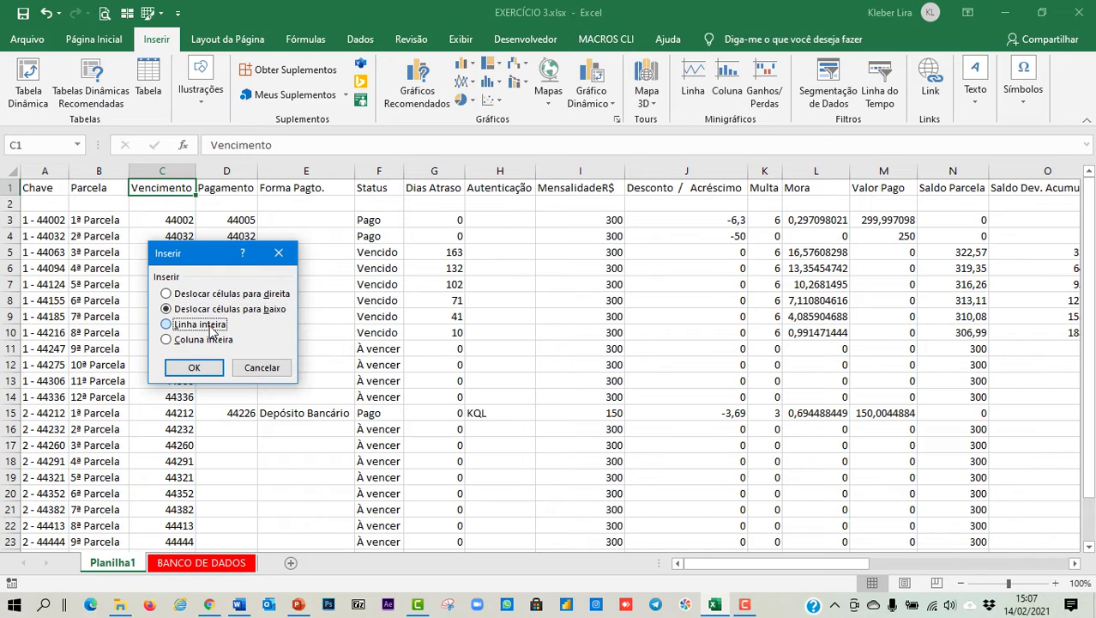
{"action": "left_click", "coordinate": [194, 367]}
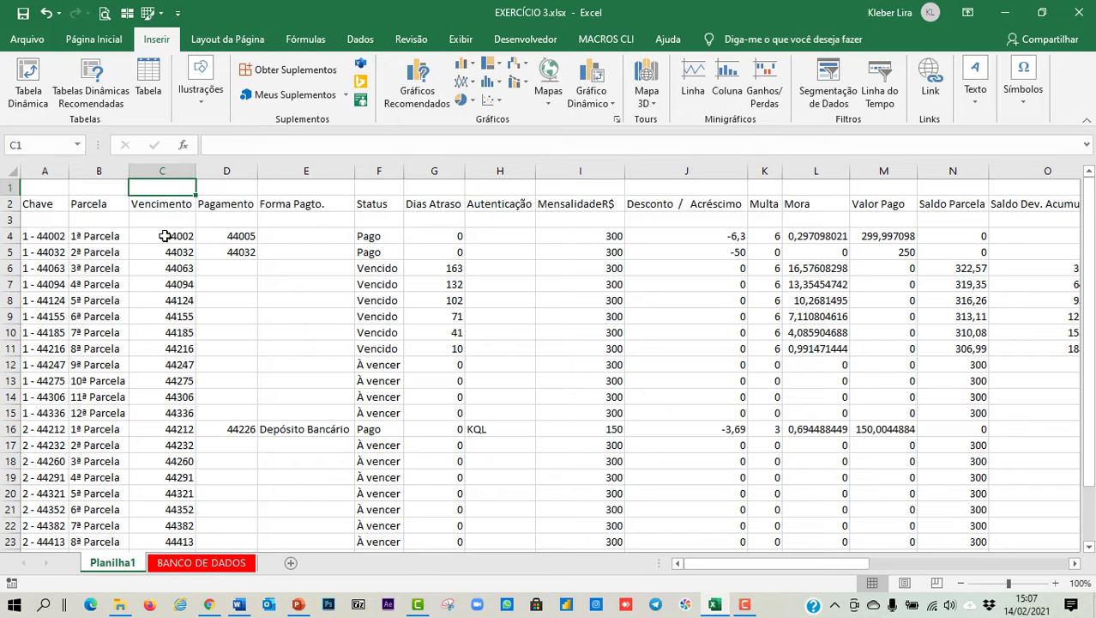
- Try inserting a cell at the Vencimento header in C2 with cells shifted down, and undo the insertion
{"action": "right_click", "coordinate": [163, 203]}
{"action": "right_click", "coordinate": [152, 208]}
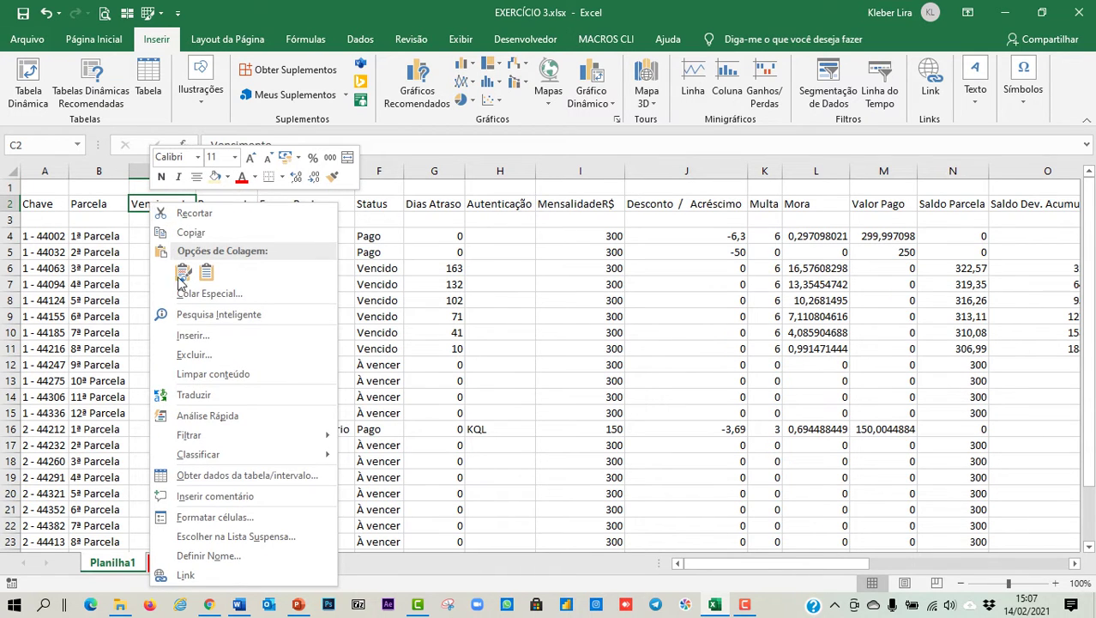
{"action": "left_click", "coordinate": [216, 343]}
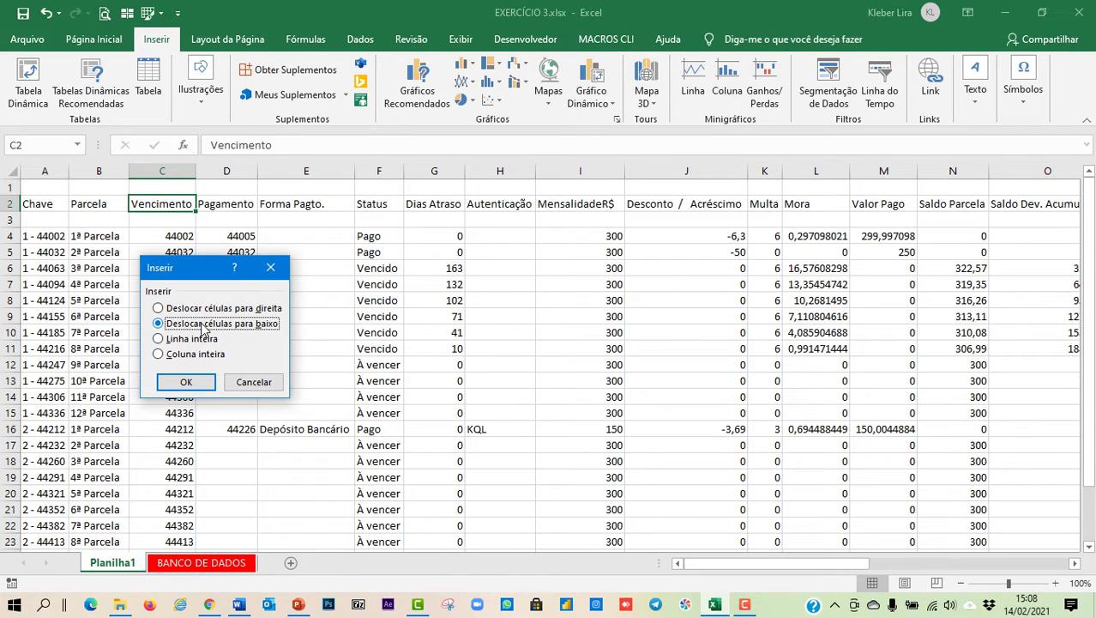
{"action": "left_click", "coordinate": [186, 381]}
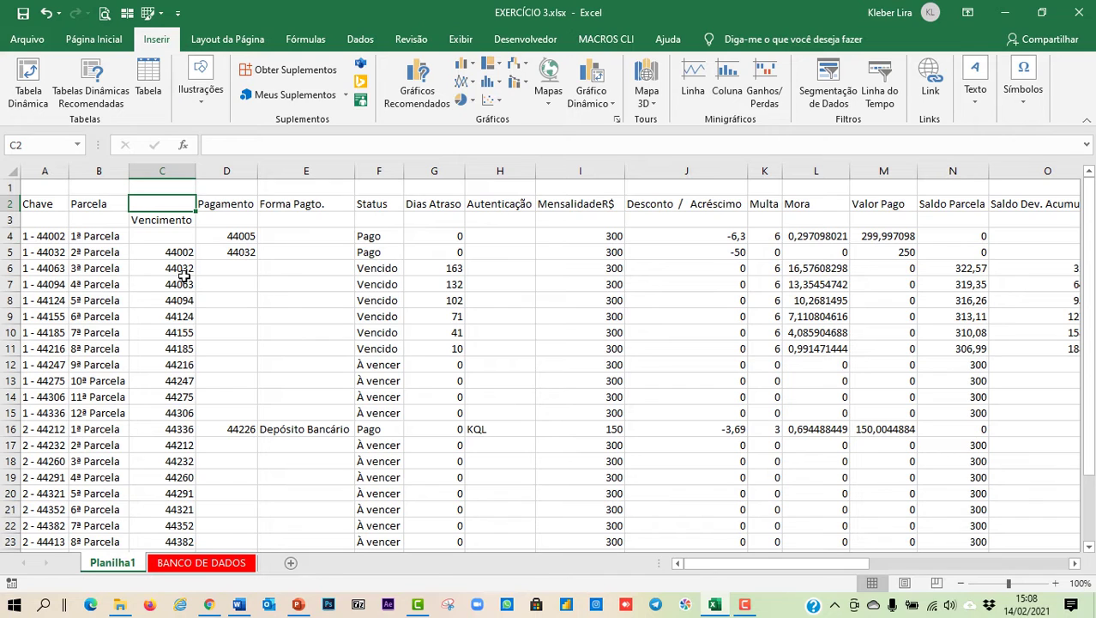
{"action": "left_click", "coordinate": [46, 14]}
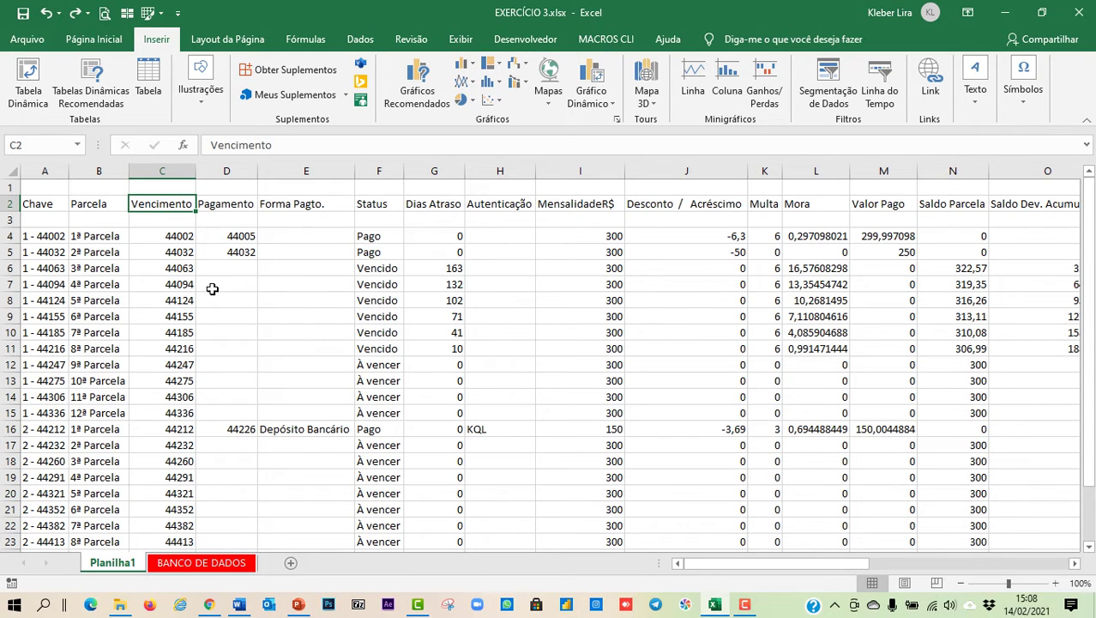
- Recheck the title area in BANCO DE DADOS and insert a second entire row above the header row in Planilha1
{"action": "left_click", "coordinate": [219, 567]}
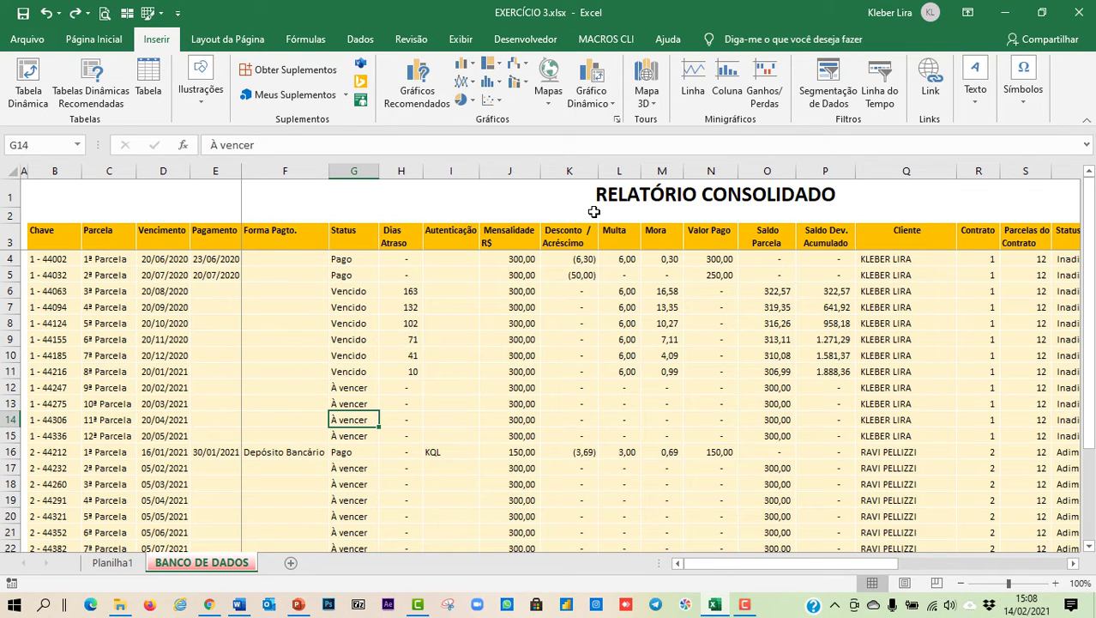
{"action": "key", "text": "ctrl+Page_Up"}
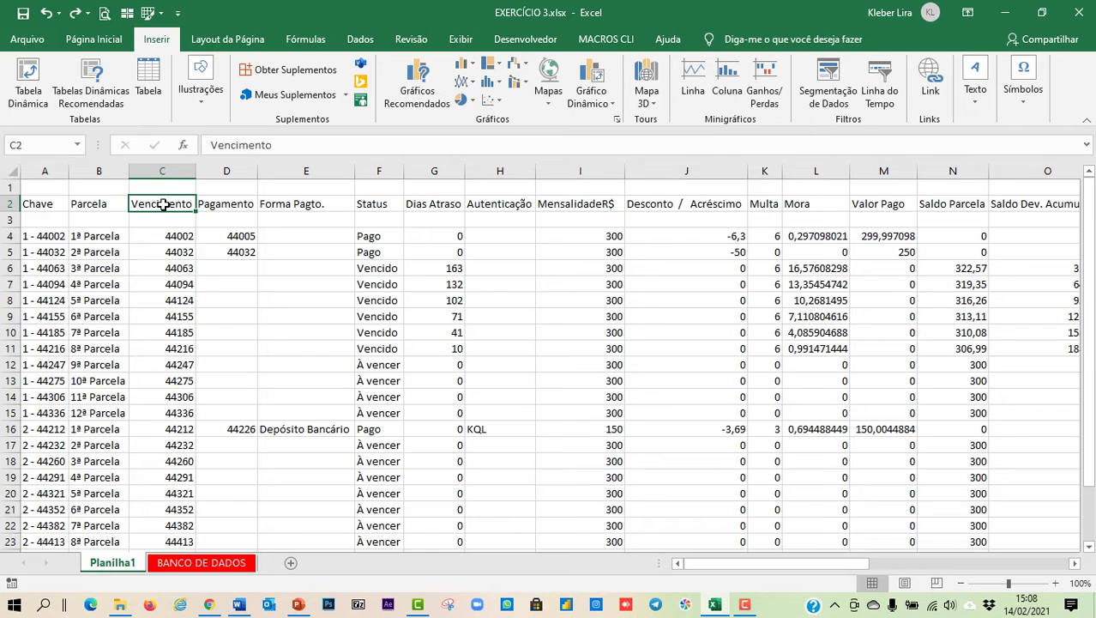
{"action": "right_click", "coordinate": [163, 204]}
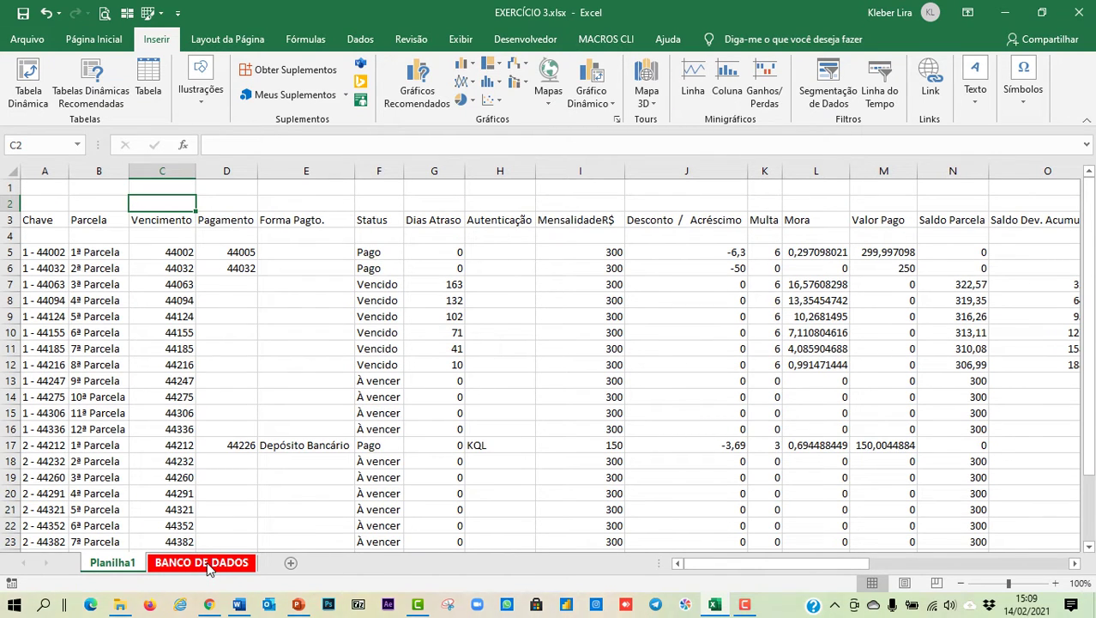
- Enter the title RELATÓRIO CONSOLIDADO in cell A1 of Planilha1
{"action": "left_click", "coordinate": [42, 186]}
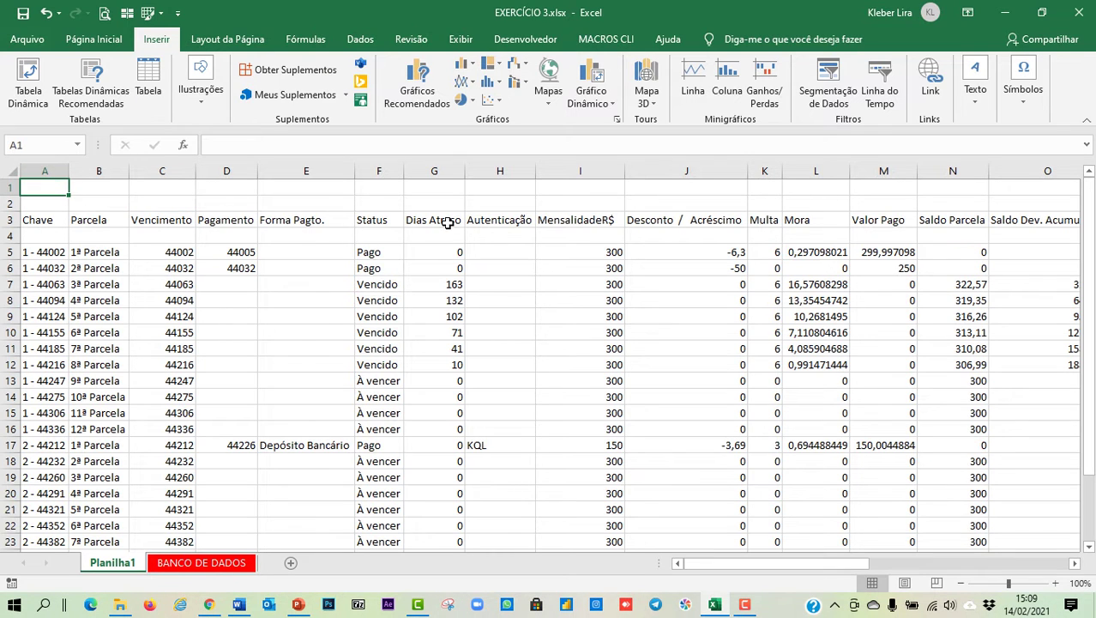
{"action": "type", "text": "RELATÓRIO CONSOLIDADO"}
{"action": "key", "text": "Return"}
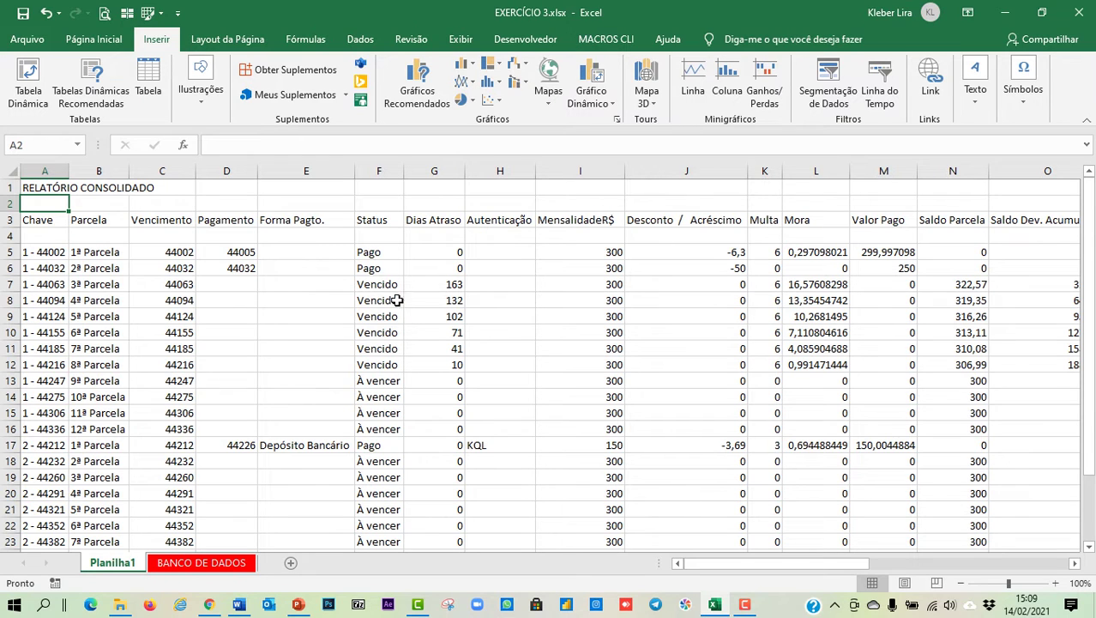
- Merge and center the RELATÓRIO CONSOLIDADO title across A1:AC1 in Planilha1
{"action": "left_click", "coordinate": [34, 187]}
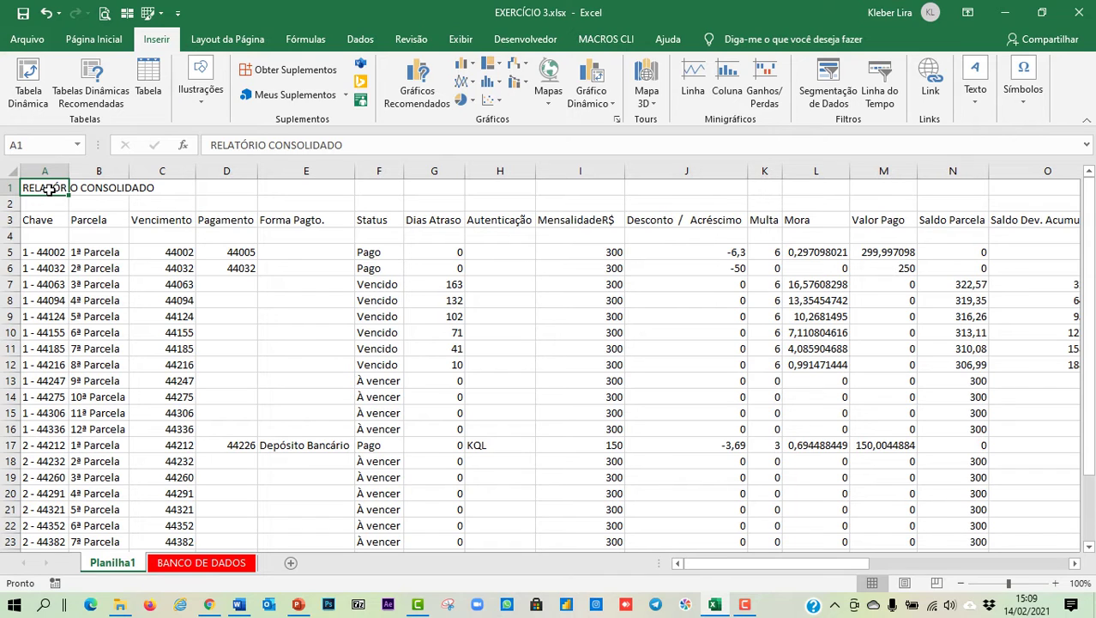
{"action": "left_click_drag", "start_coordinate": [49, 187], "coordinate": [918, 188]}
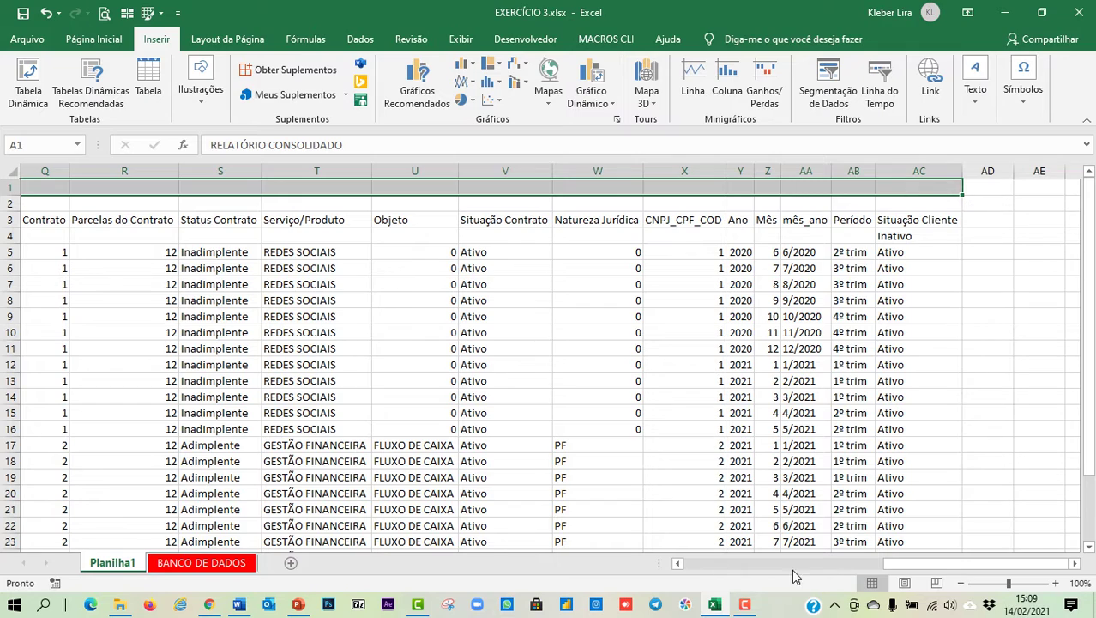
{"action": "left_click_drag", "start_coordinate": [916, 563], "coordinate": [684, 566]}
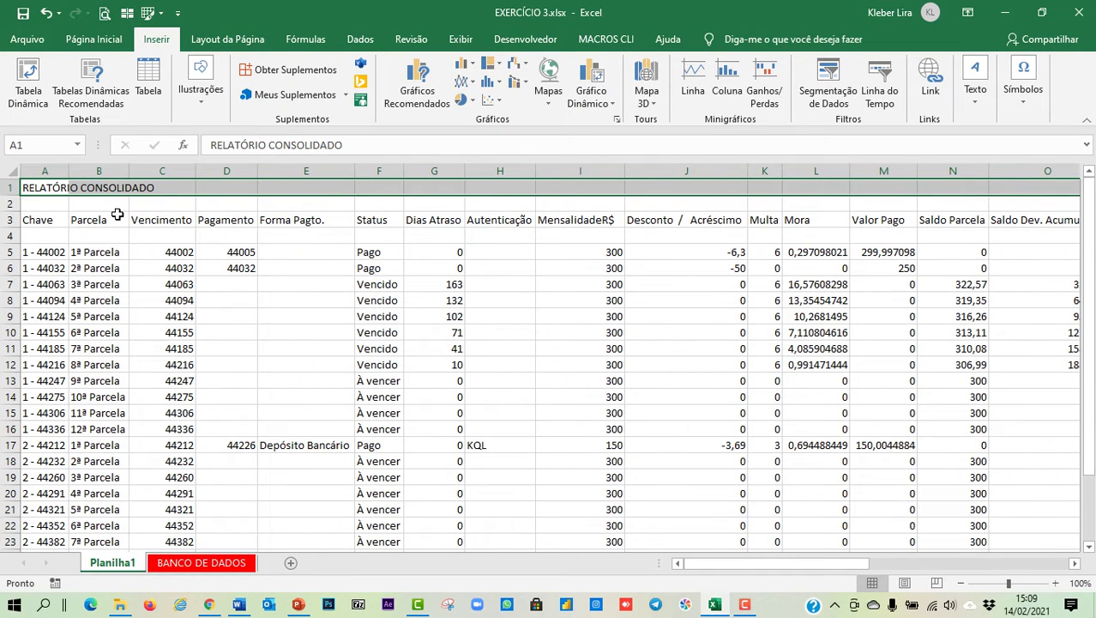
{"action": "left_click", "coordinate": [93, 40]}
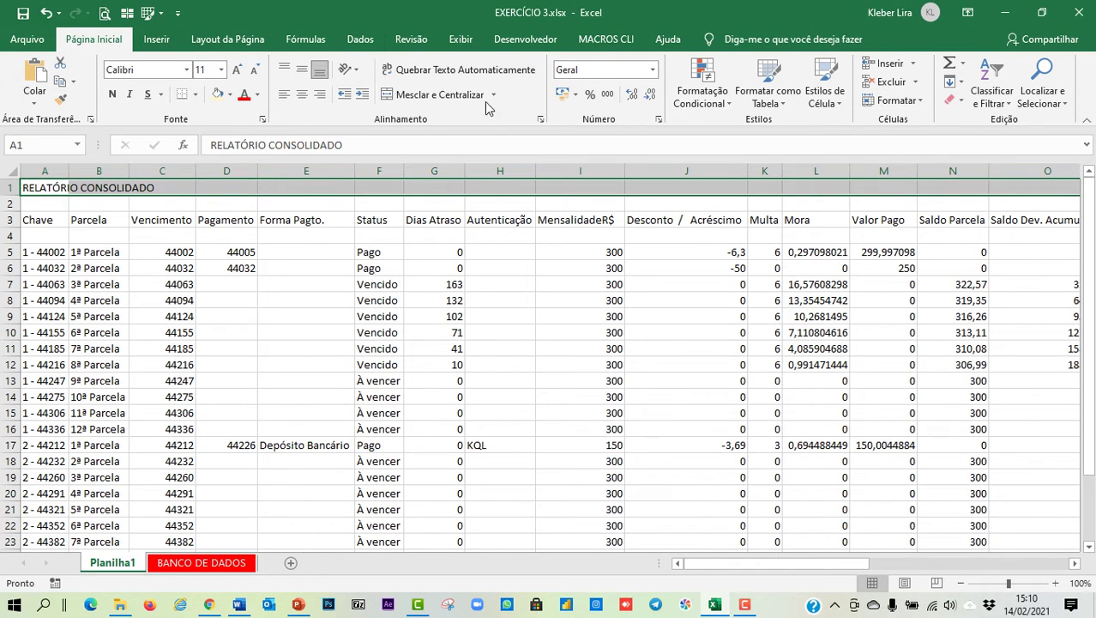
{"action": "left_click", "coordinate": [433, 99]}
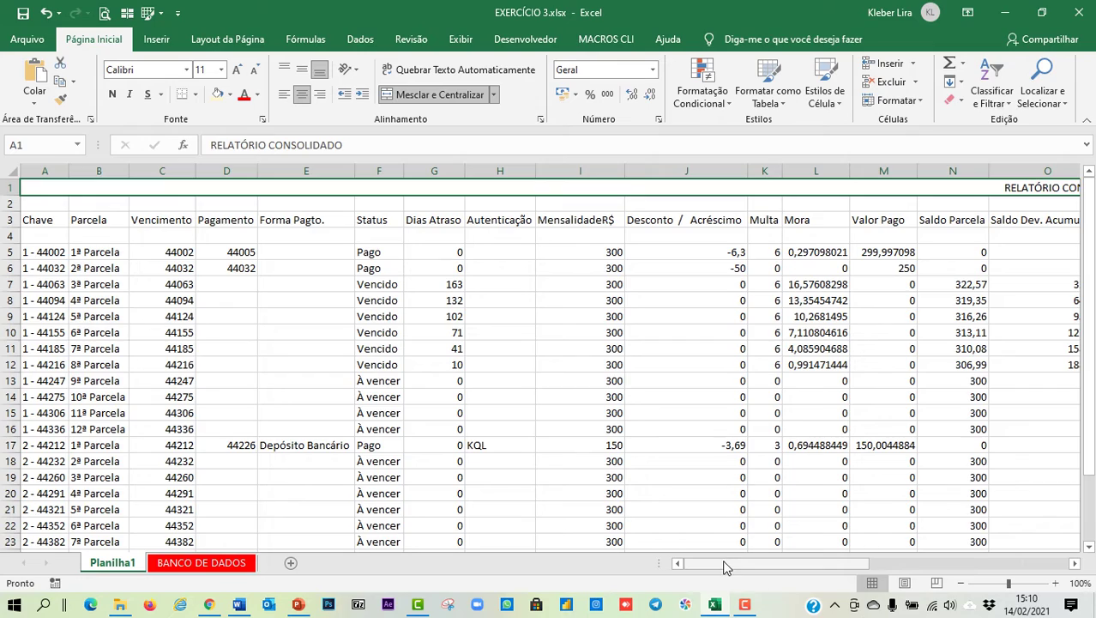
{"action": "left_click_drag", "start_coordinate": [723, 566], "coordinate": [639, 381]}
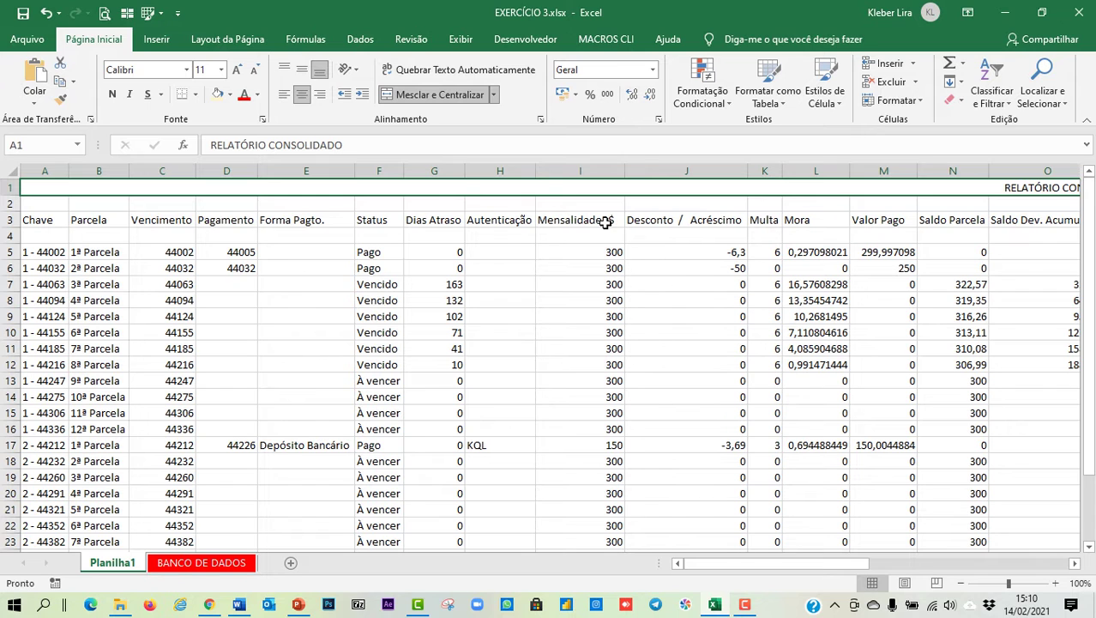
- Examine the text wrapping and alignment of the header cells in row 3 of BANCO DE DADOS
{"action": "left_click", "coordinate": [227, 565]}
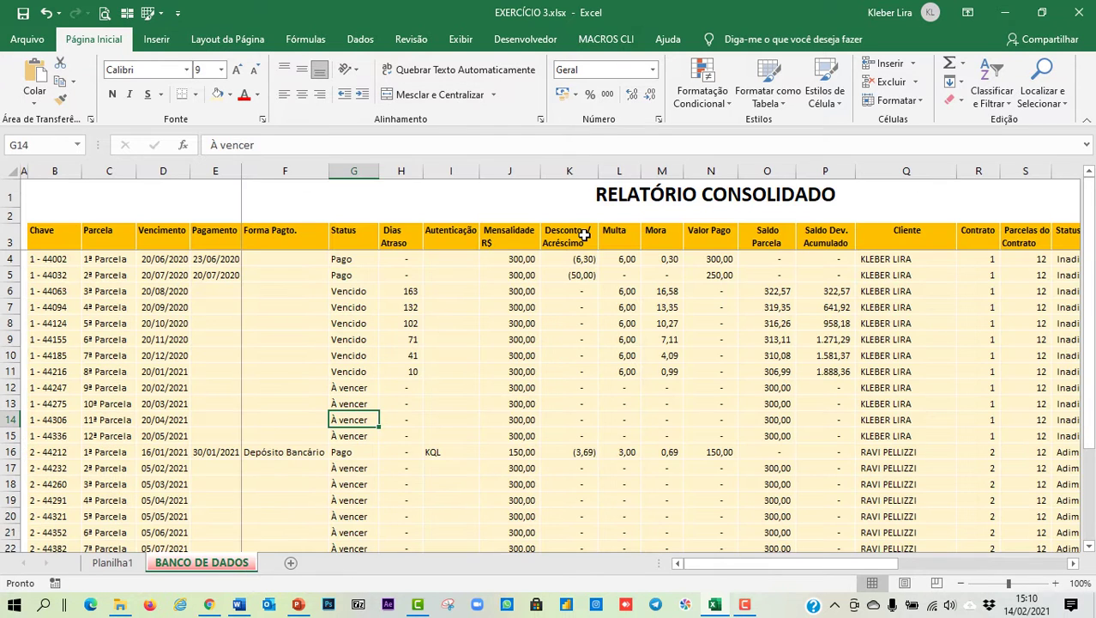
{"action": "left_click", "coordinate": [579, 236]}
{"action": "left_click", "coordinate": [504, 236]}
{"action": "left_click", "coordinate": [444, 236]}
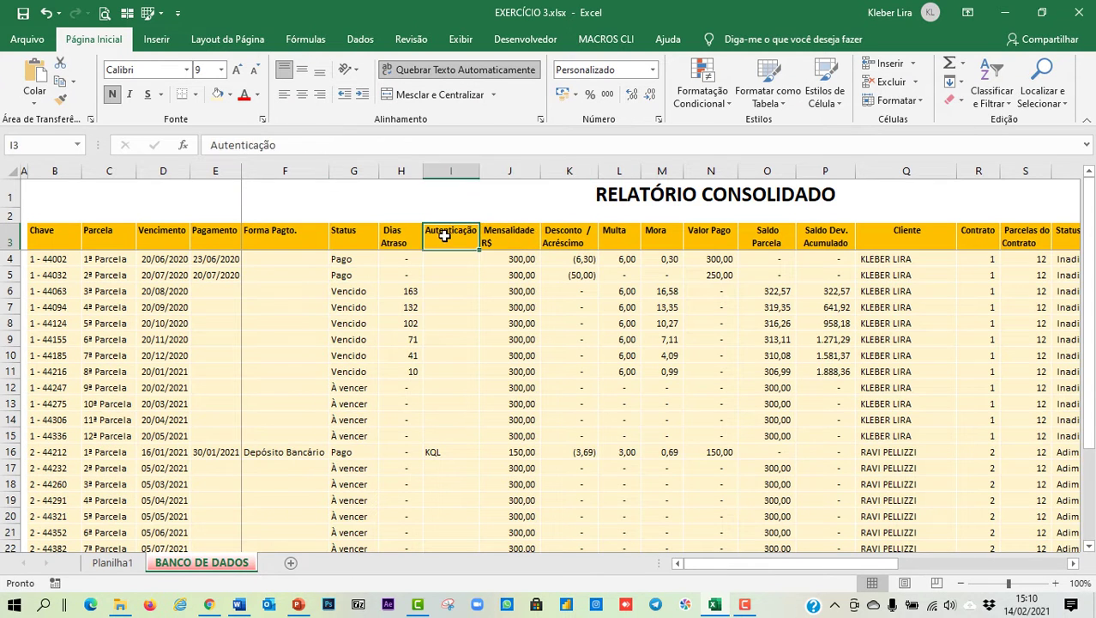
{"action": "left_click", "coordinate": [352, 238]}
{"action": "left_click", "coordinate": [275, 238]}
{"action": "left_click", "coordinate": [569, 240]}
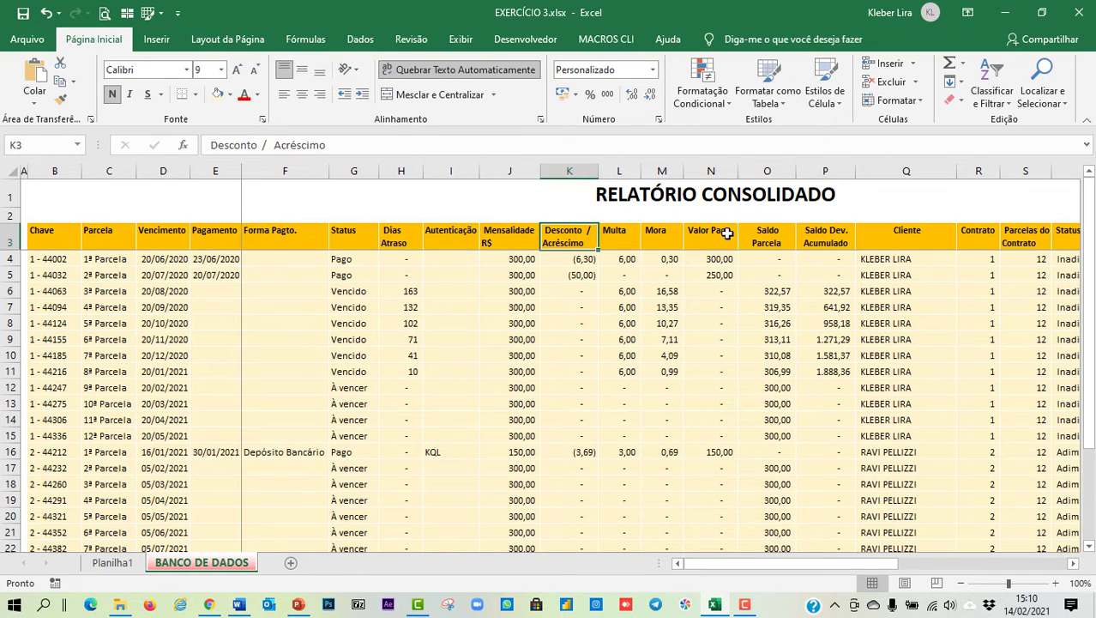
{"action": "left_click", "coordinate": [810, 233]}
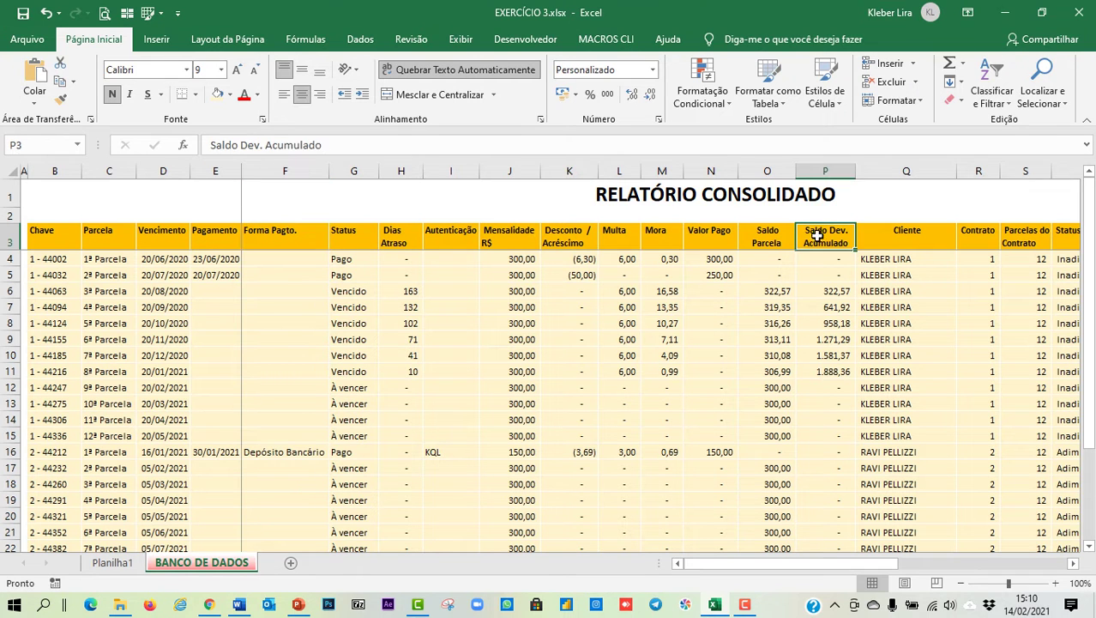
- Apply text wrapping and top alignment to the whole header row 3 in Planilha1
{"action": "left_click", "coordinate": [131, 567]}
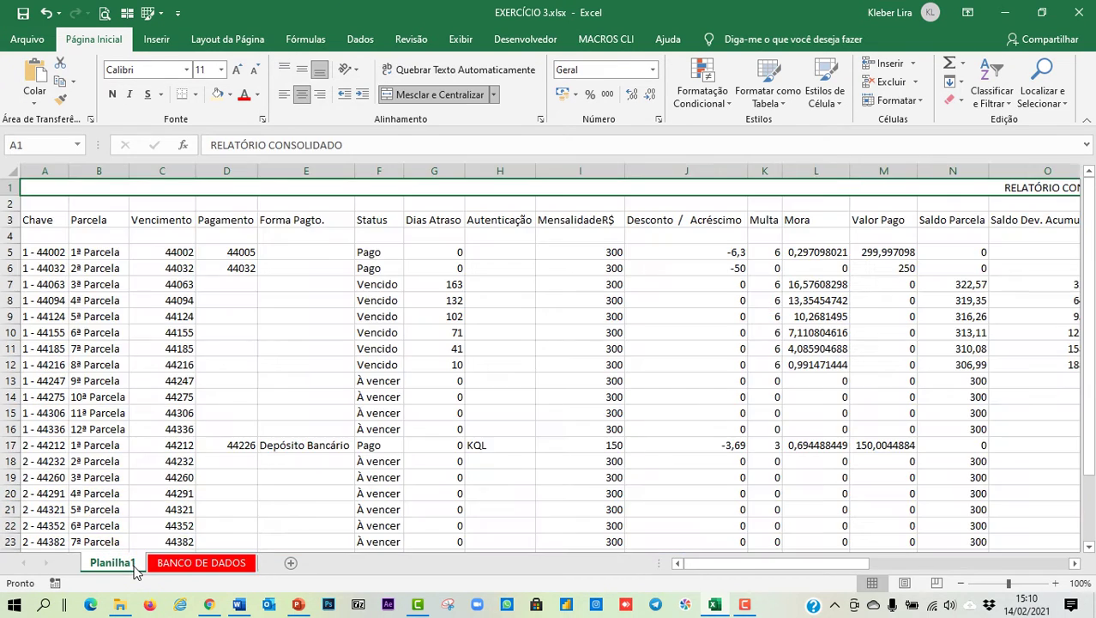
{"action": "left_click", "coordinate": [7, 220]}
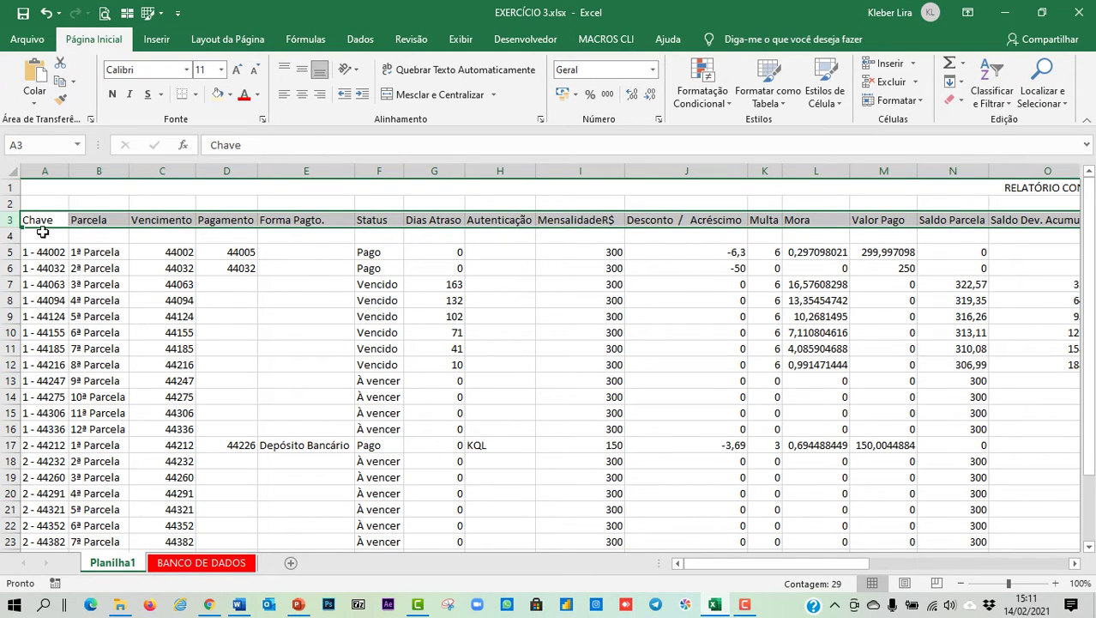
{"action": "left_click_drag", "start_coordinate": [41, 222], "coordinate": [611, 220]}
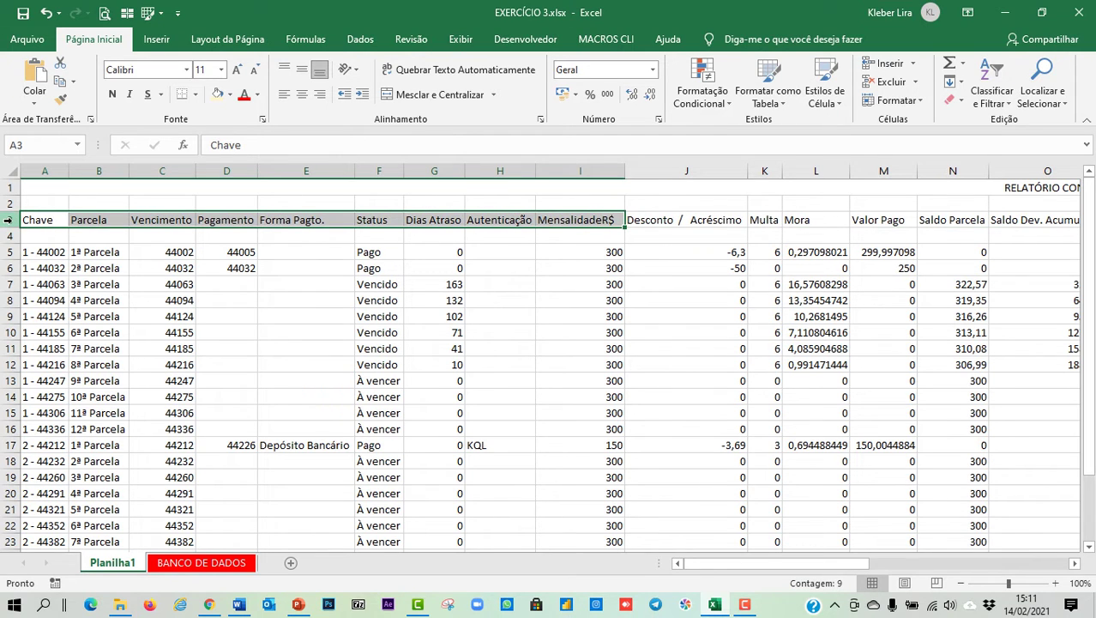
{"action": "left_click", "coordinate": [7, 220]}
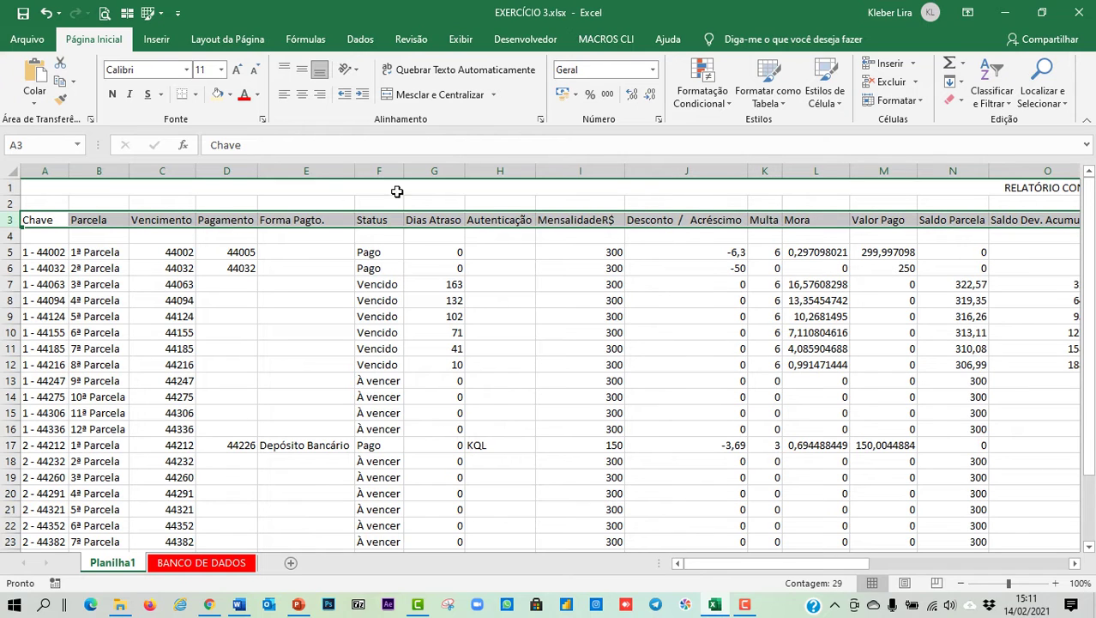
{"action": "left_click", "coordinate": [476, 74]}
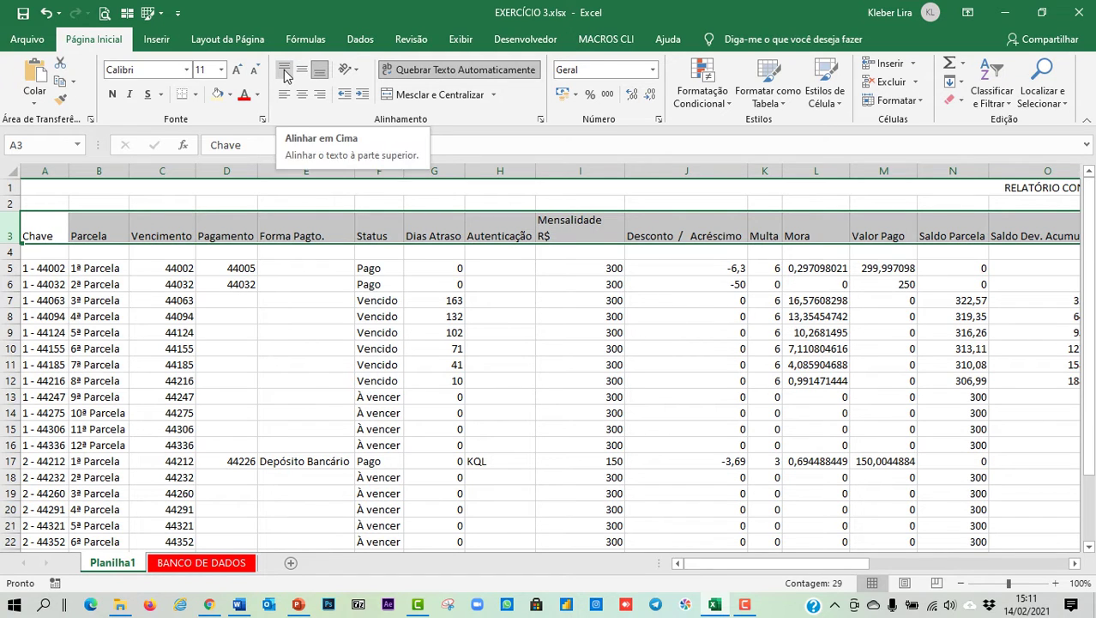
{"action": "left_click", "coordinate": [287, 75]}
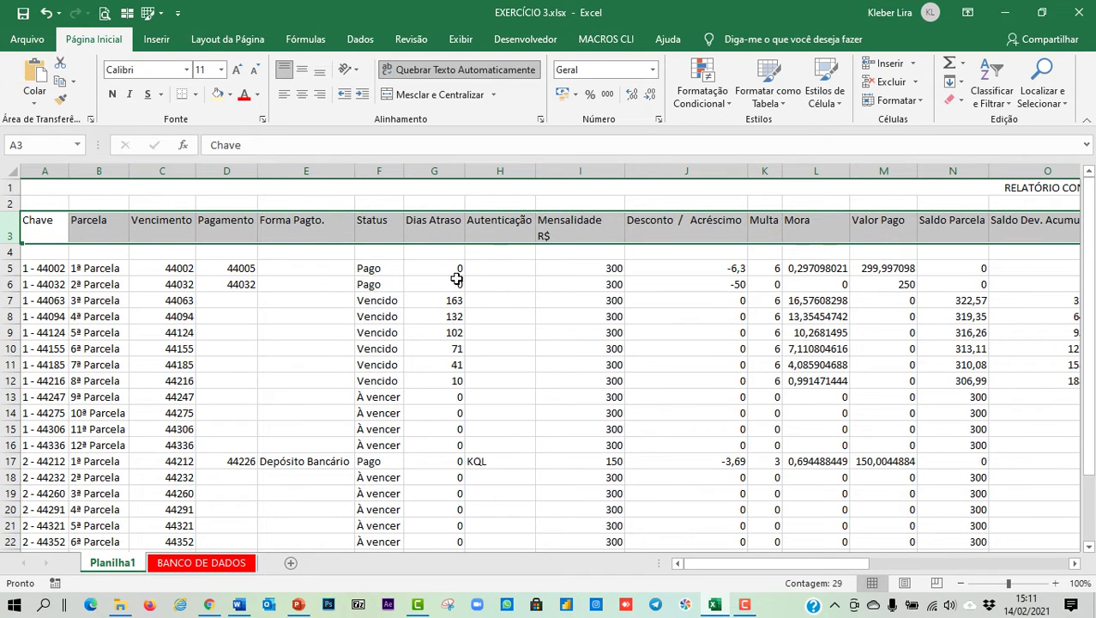
- Narrow the Dias Atraso, Desconto / Acréscimo, Saldo Parcela and Saldo Dev. Acumulado columns so their headers wrap onto two lines
{"action": "left_click", "coordinate": [436, 230]}
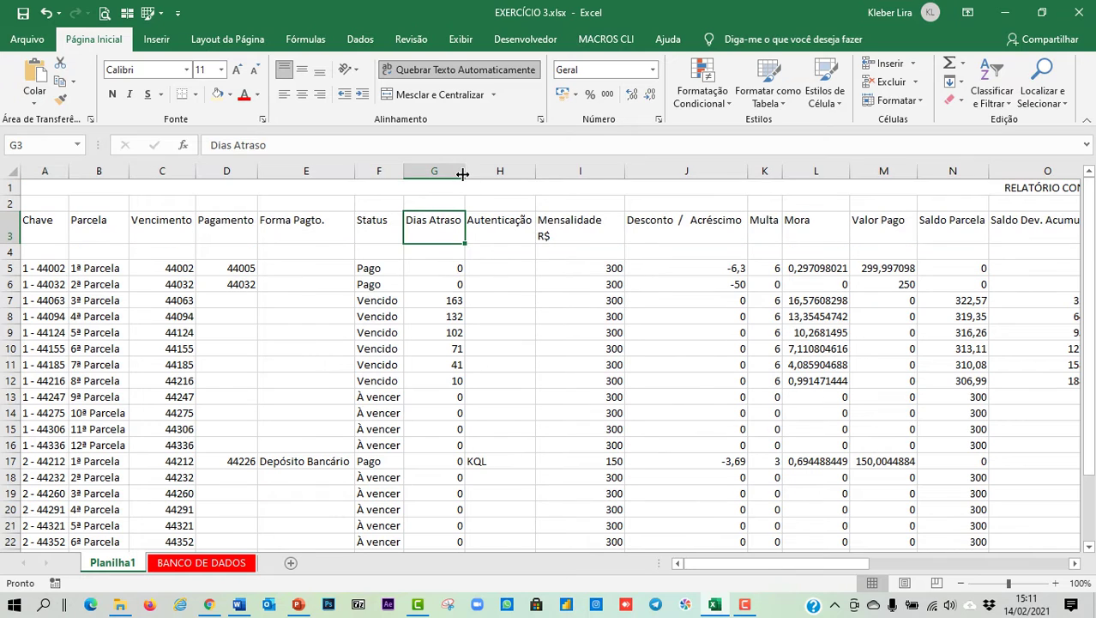
{"action": "left_click_drag", "start_coordinate": [465, 172], "coordinate": [449, 174]}
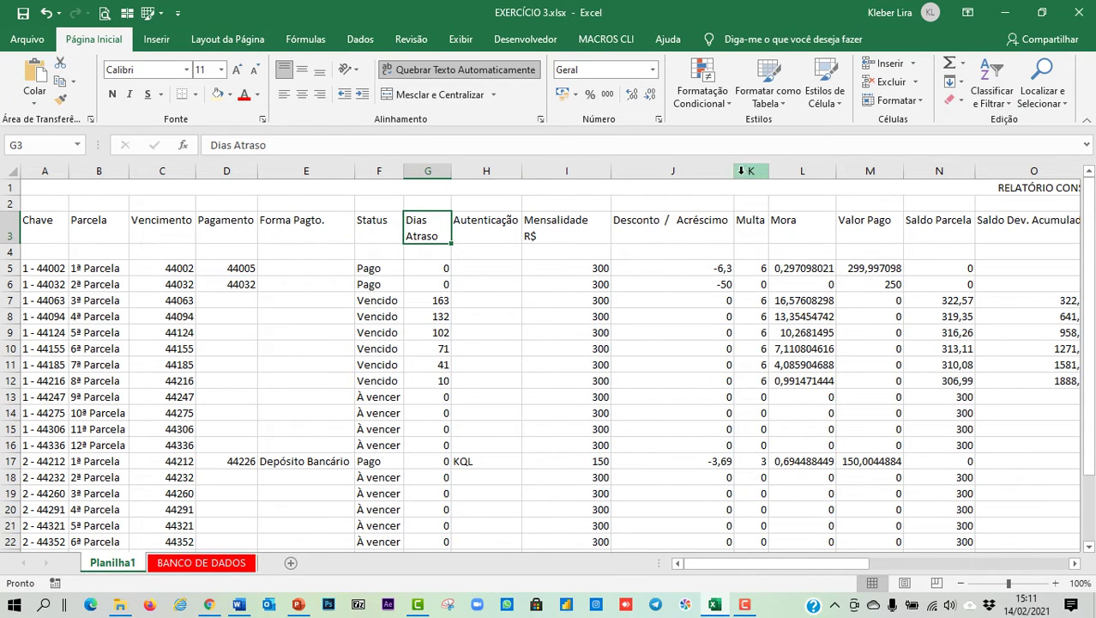
{"action": "left_click_drag", "start_coordinate": [736, 172], "coordinate": [697, 172]}
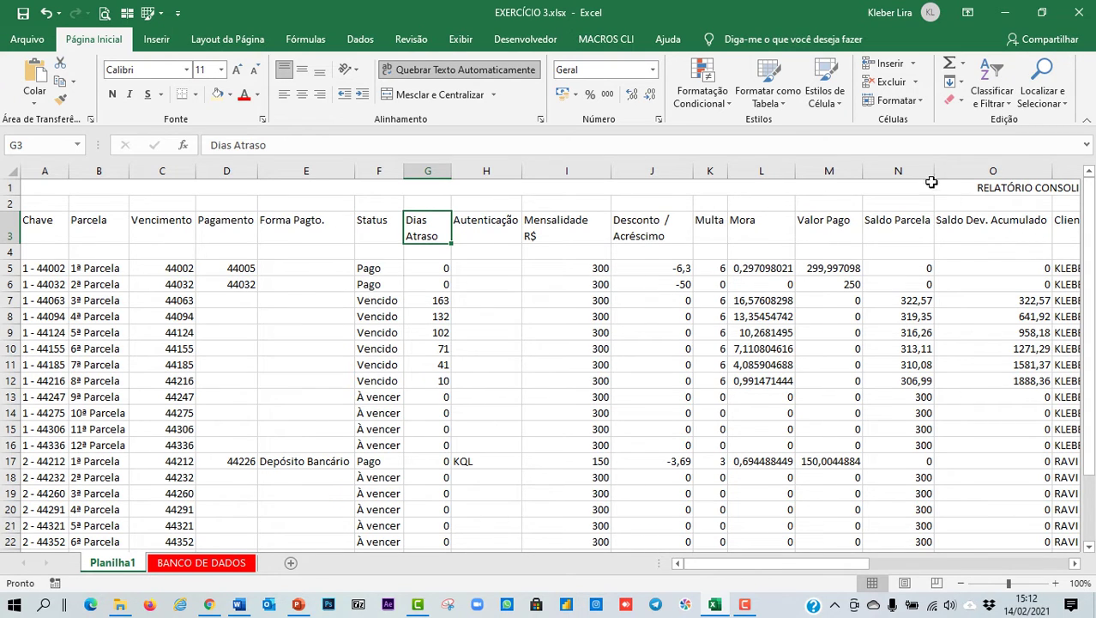
{"action": "left_click_drag", "start_coordinate": [930, 172], "coordinate": [921, 171]}
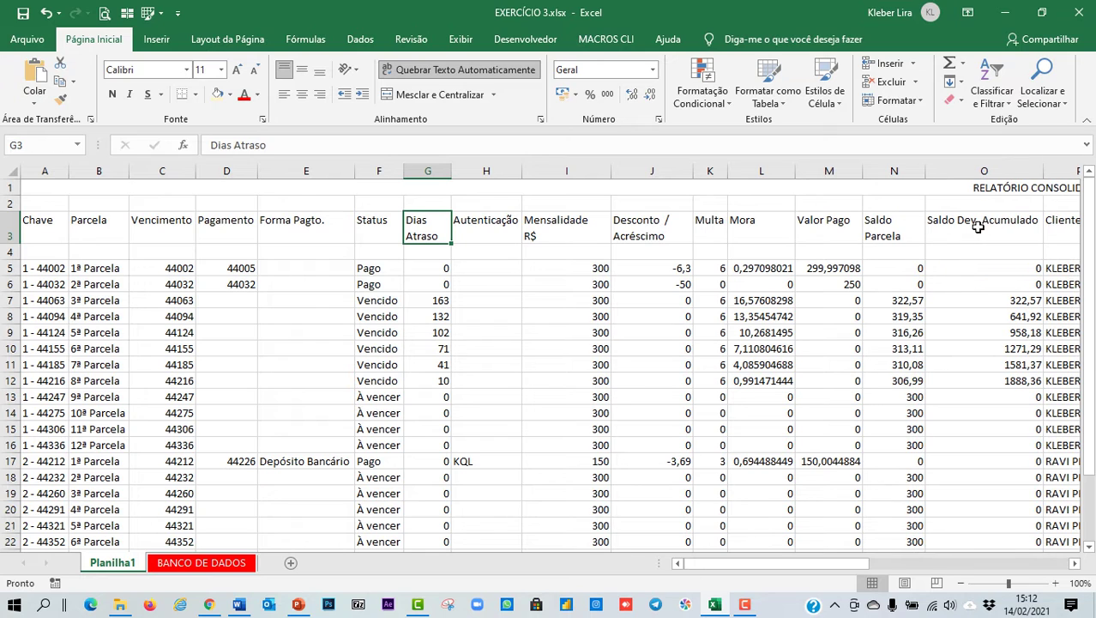
{"action": "left_click_drag", "start_coordinate": [1043, 172], "coordinate": [990, 172]}
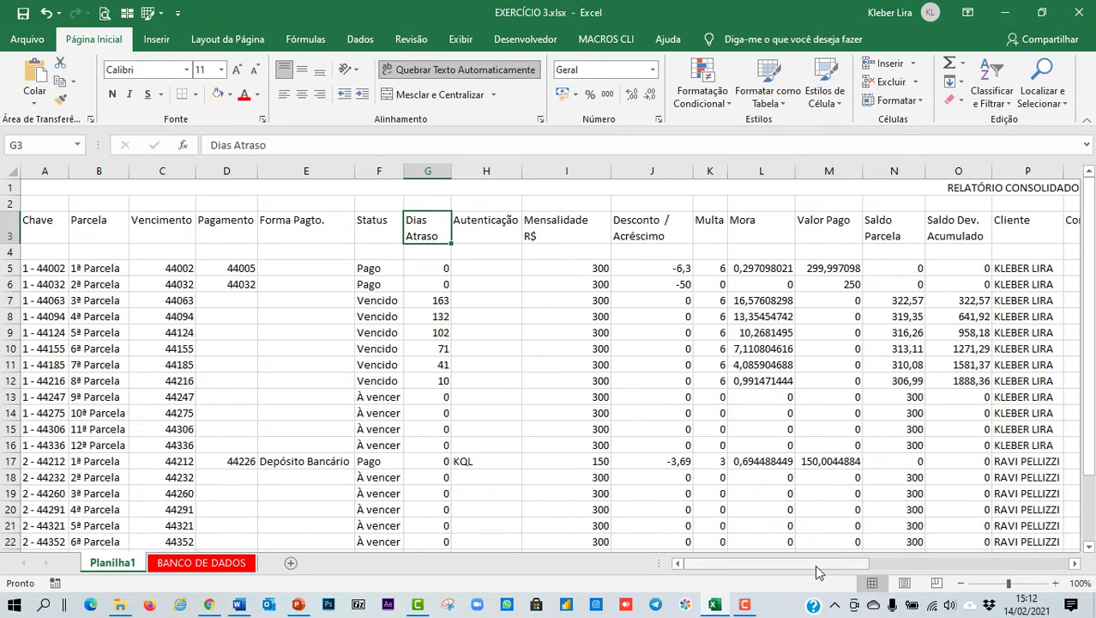
- Narrow the Parcelas do Contrato, Natureza Jurídica, Situação Contrato and Situação Cliente columns so their headers wrap onto two lines
{"action": "left_click_drag", "start_coordinate": [815, 565], "coordinate": [900, 571]}
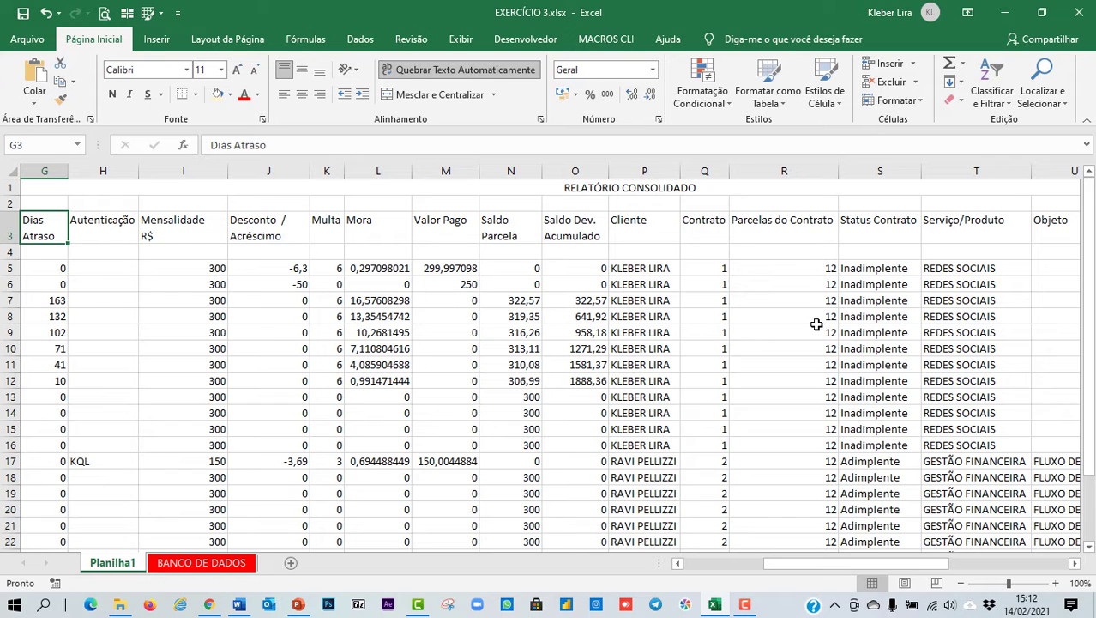
{"action": "left_click_drag", "start_coordinate": [833, 170], "coordinate": [795, 172]}
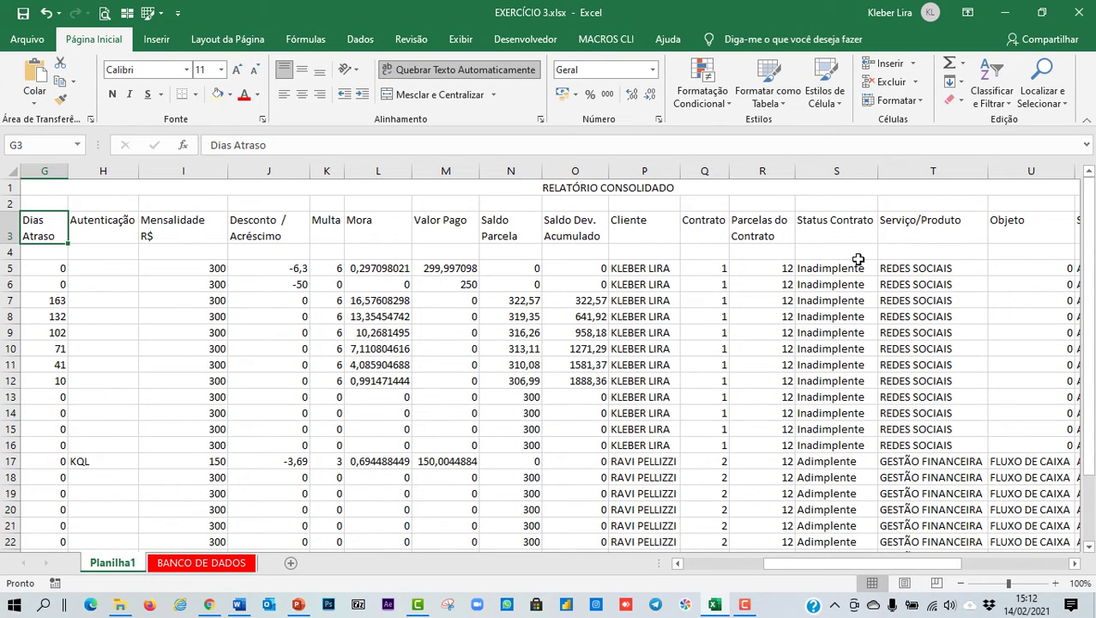
{"action": "left_click_drag", "start_coordinate": [939, 565], "coordinate": [1054, 574]}
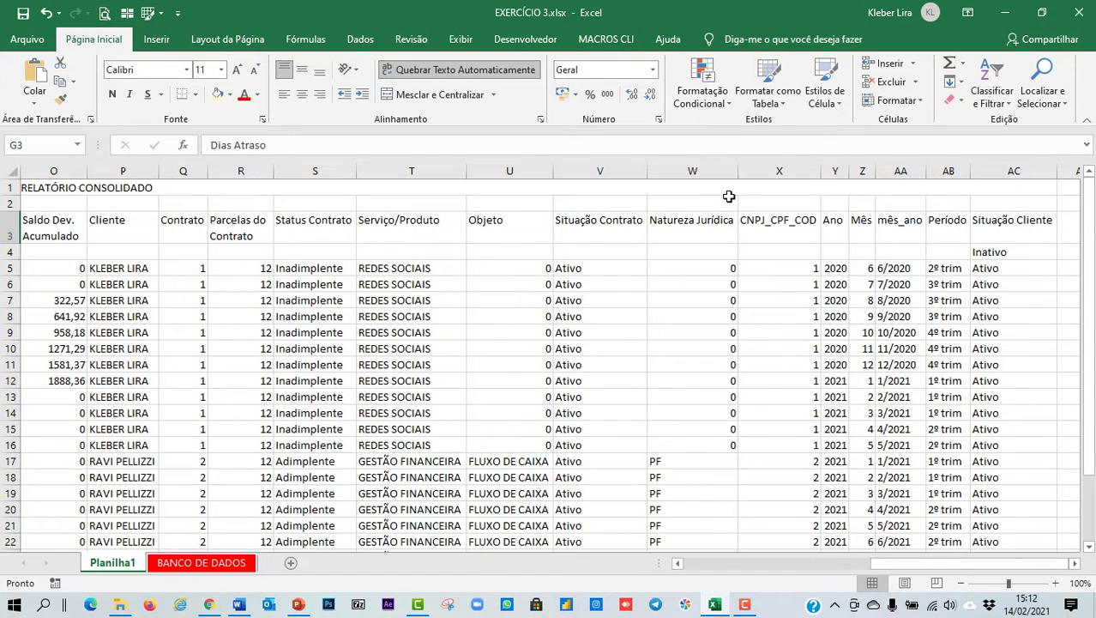
{"action": "left_click_drag", "start_coordinate": [743, 164], "coordinate": [719, 166]}
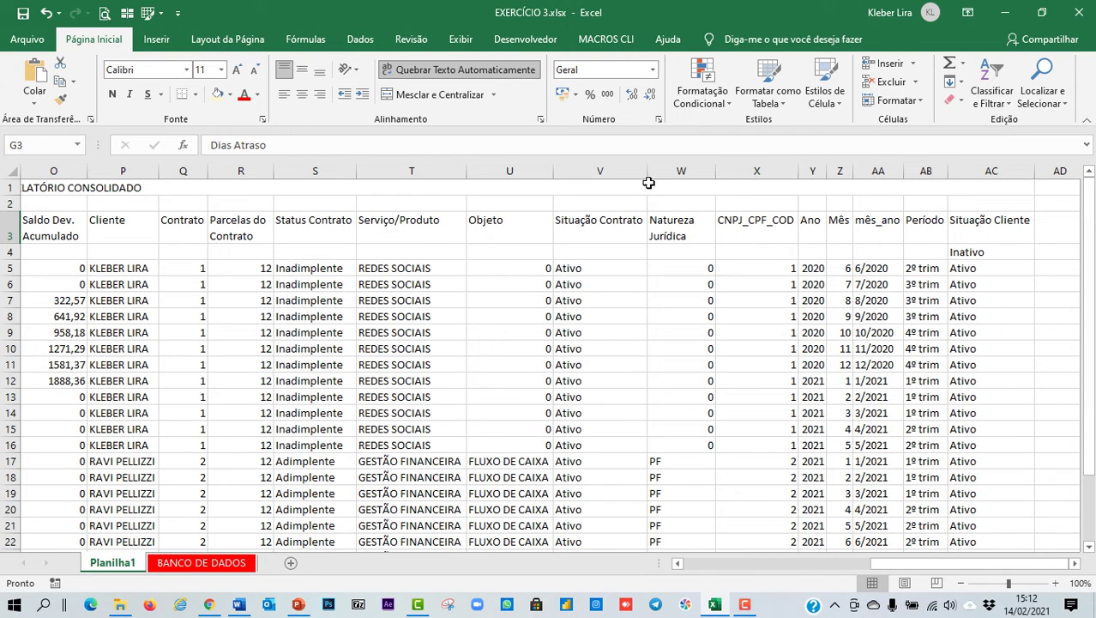
{"action": "left_click_drag", "start_coordinate": [648, 171], "coordinate": [614, 172]}
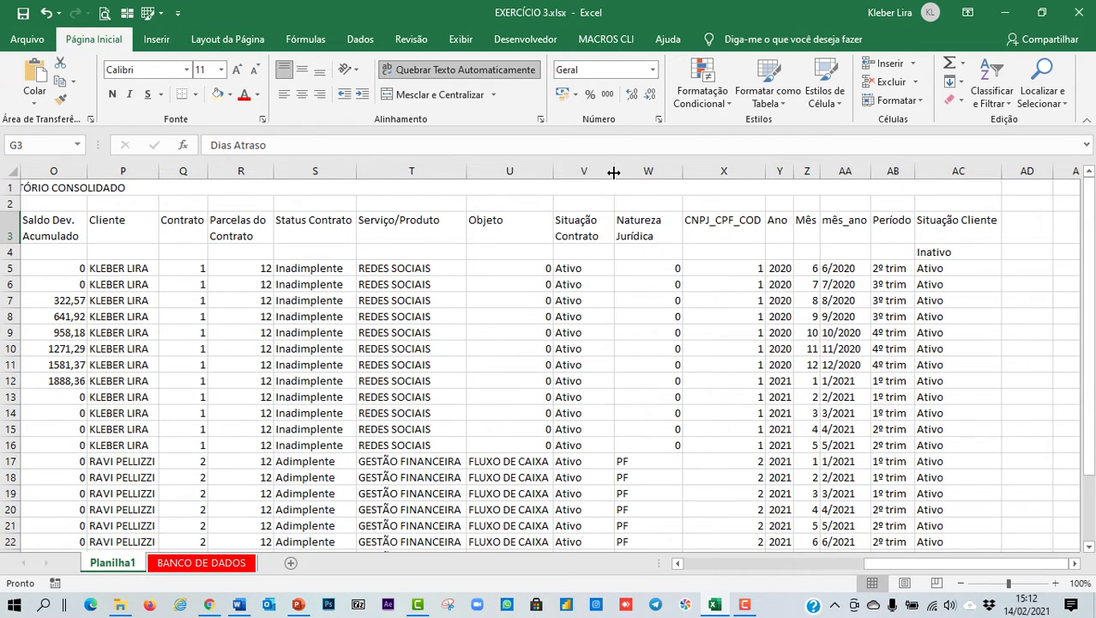
{"action": "left_click_drag", "start_coordinate": [1005, 171], "coordinate": [977, 172]}
{"action": "left_click_drag", "start_coordinate": [907, 562], "coordinate": [729, 565]}
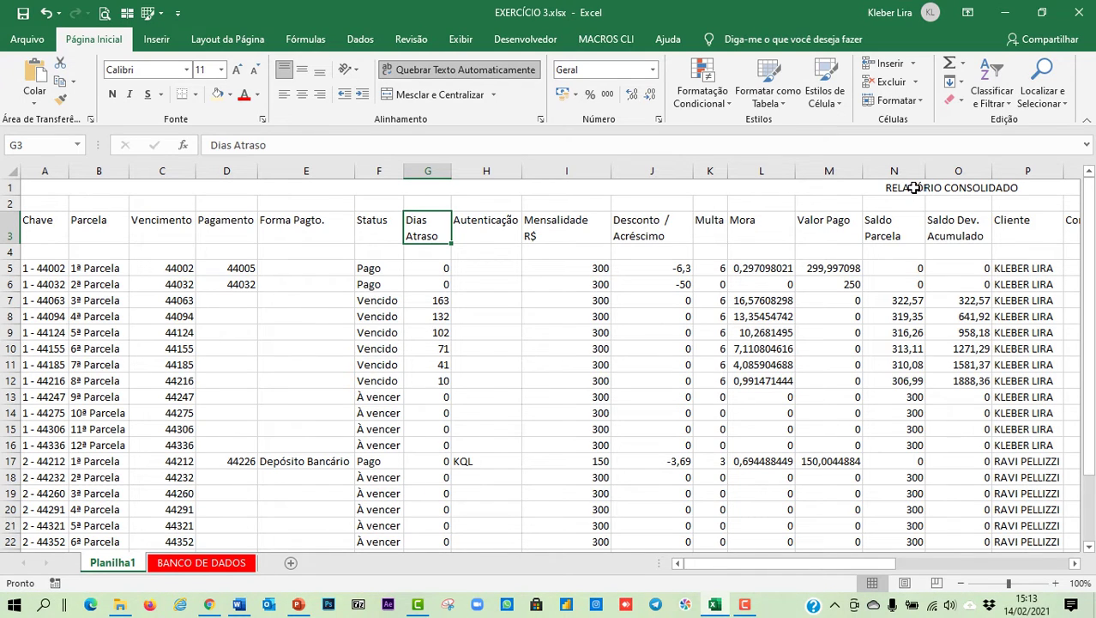
- Make row 5 taller and try middle and top alignment on the Vencimento value in C5
{"action": "left_click", "coordinate": [289, 76]}
{"action": "left_click", "coordinate": [178, 268]}
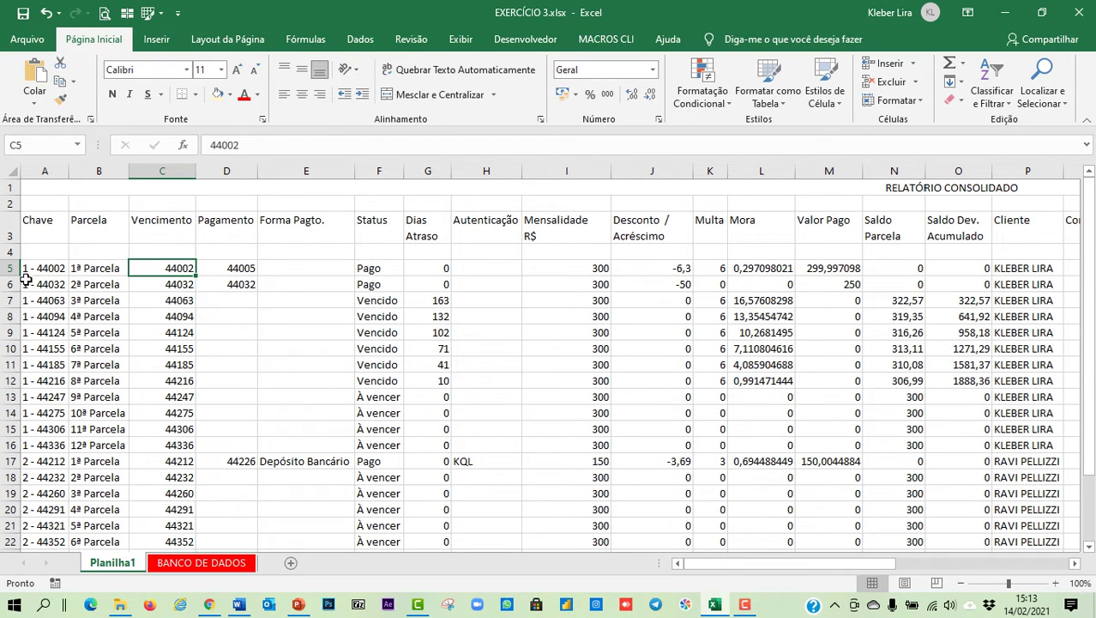
{"action": "left_click_drag", "start_coordinate": [12, 273], "coordinate": [12, 289]}
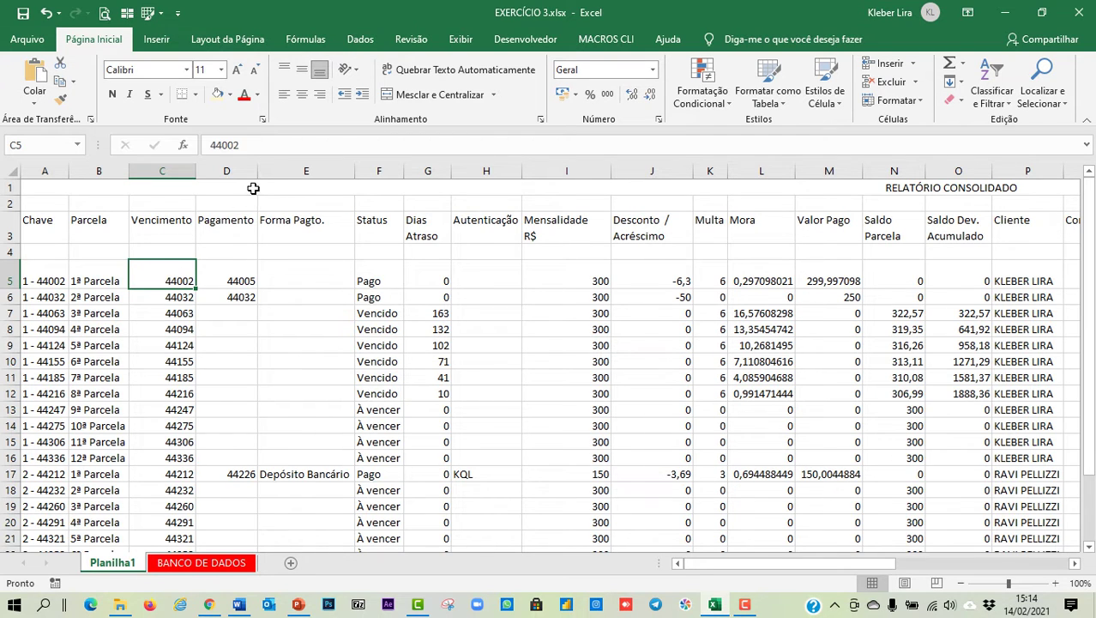
{"action": "left_click", "coordinate": [305, 68]}
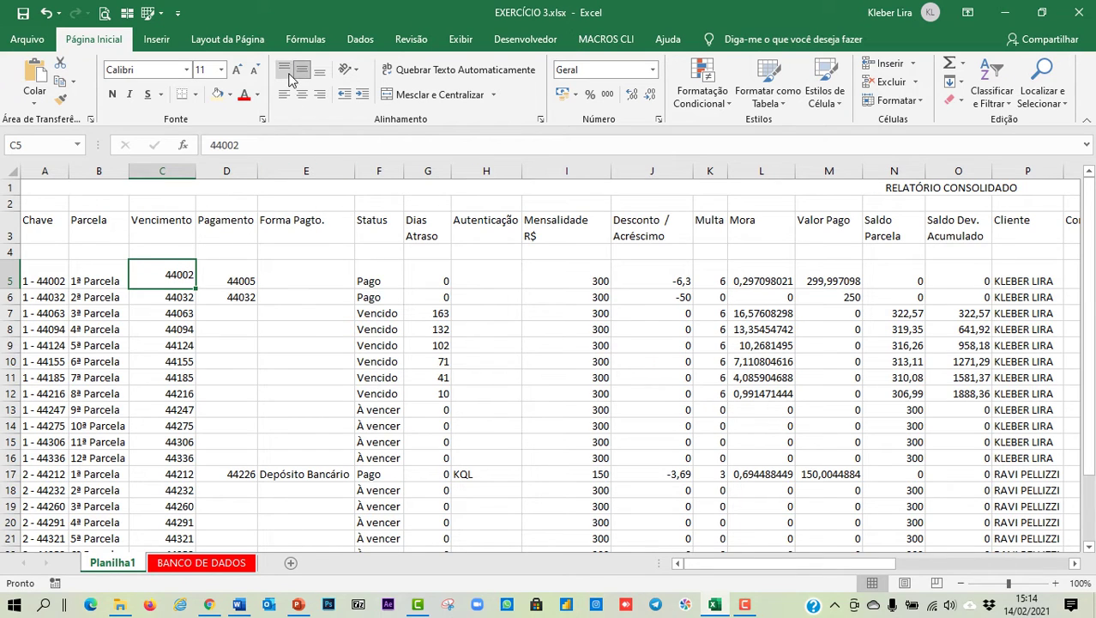
{"action": "left_click", "coordinate": [287, 72]}
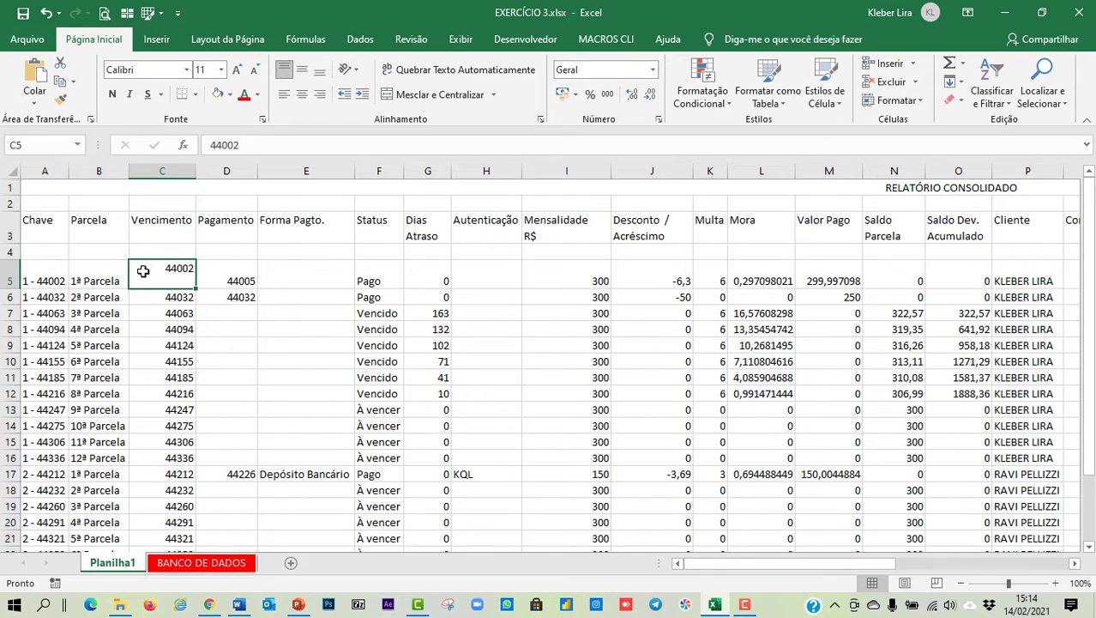
- Try left, center and right alignment on C5, restore its bottom alignment and autofit the height of row 5
{"action": "left_click", "coordinate": [284, 95]}
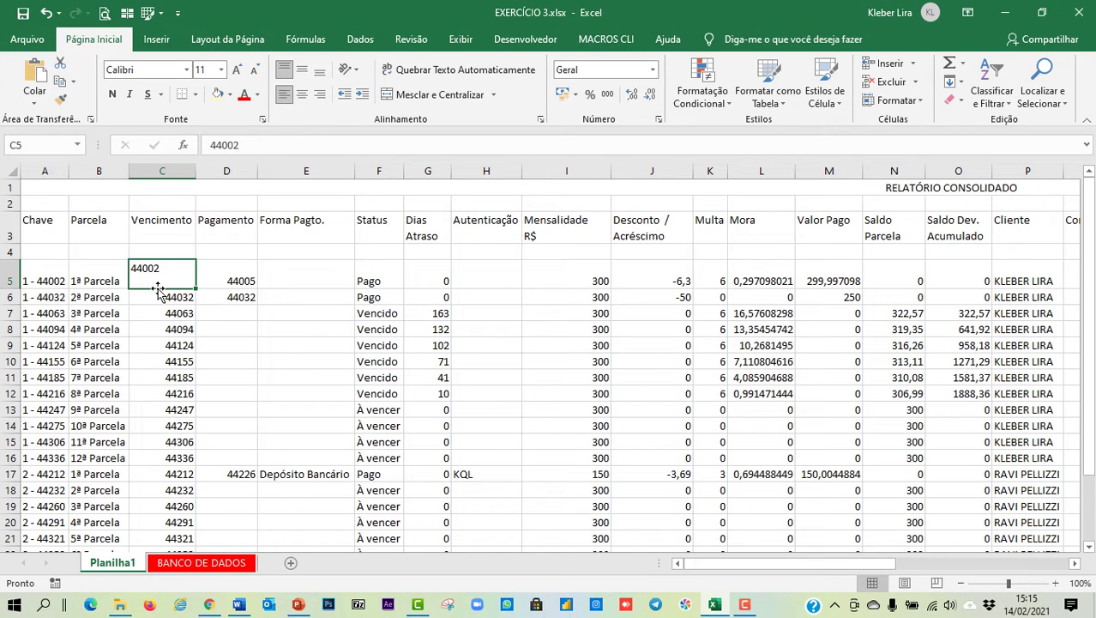
{"action": "left_click", "coordinate": [304, 95]}
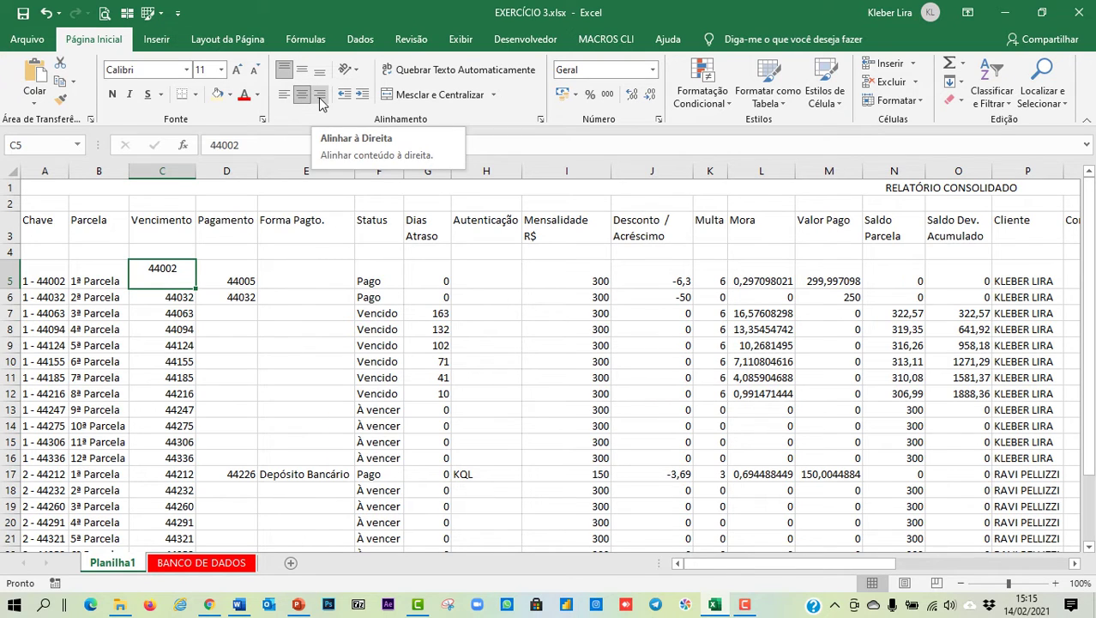
{"action": "left_click", "coordinate": [320, 100]}
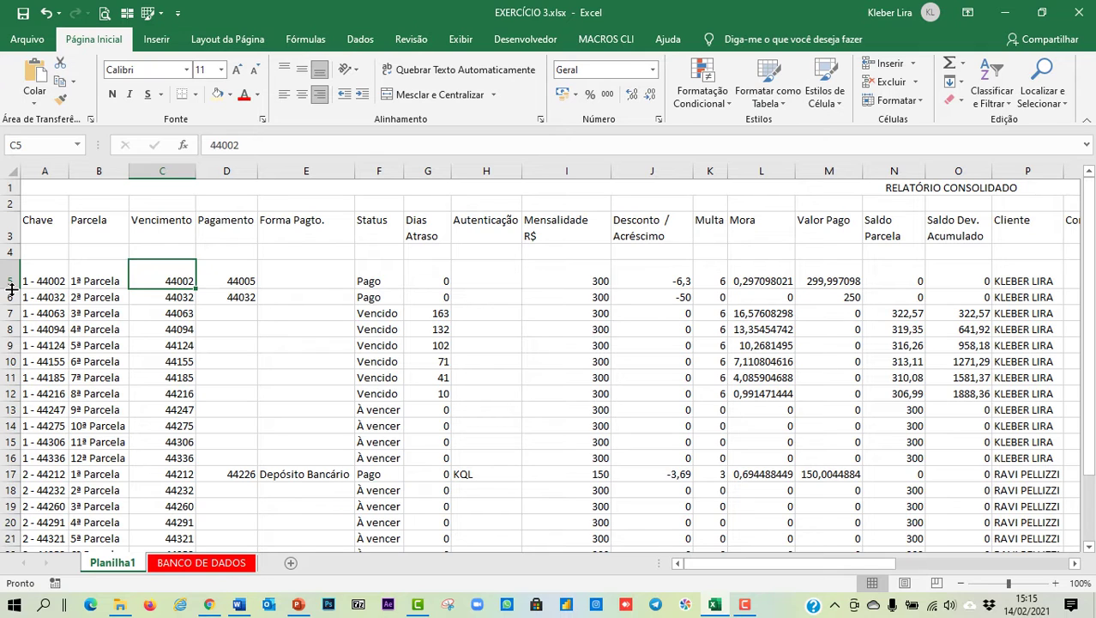
{"action": "double_click", "coordinate": [10, 289]}
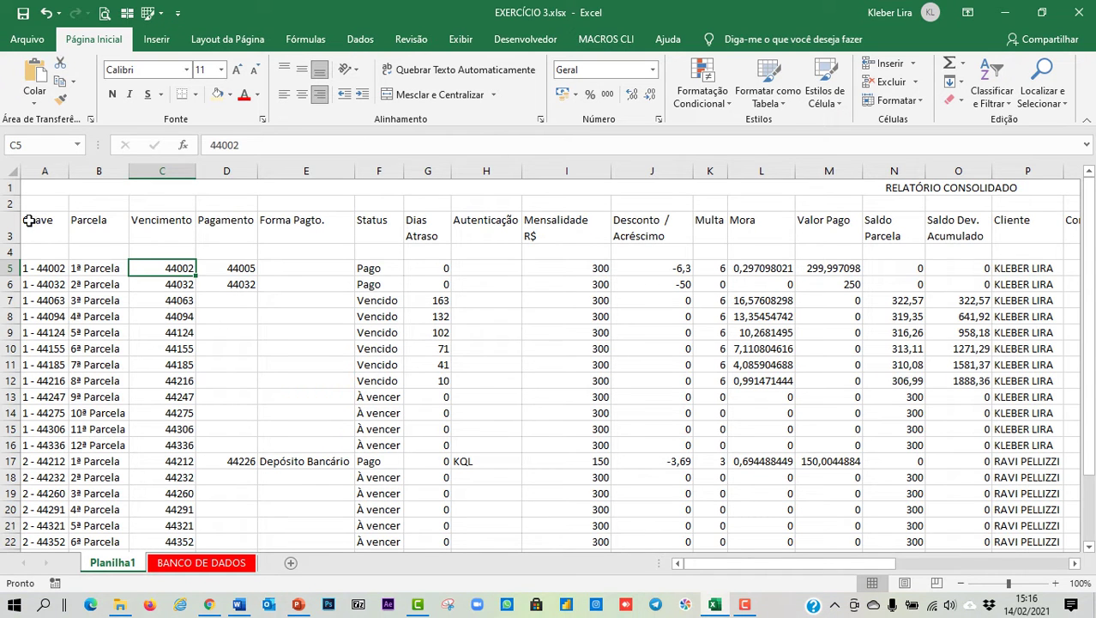
- Fill the header row A3:AC3 with the standard orange colour
{"action": "left_click_drag", "start_coordinate": [28, 220], "coordinate": [946, 220]}
{"action": "left_click", "coordinate": [230, 95]}
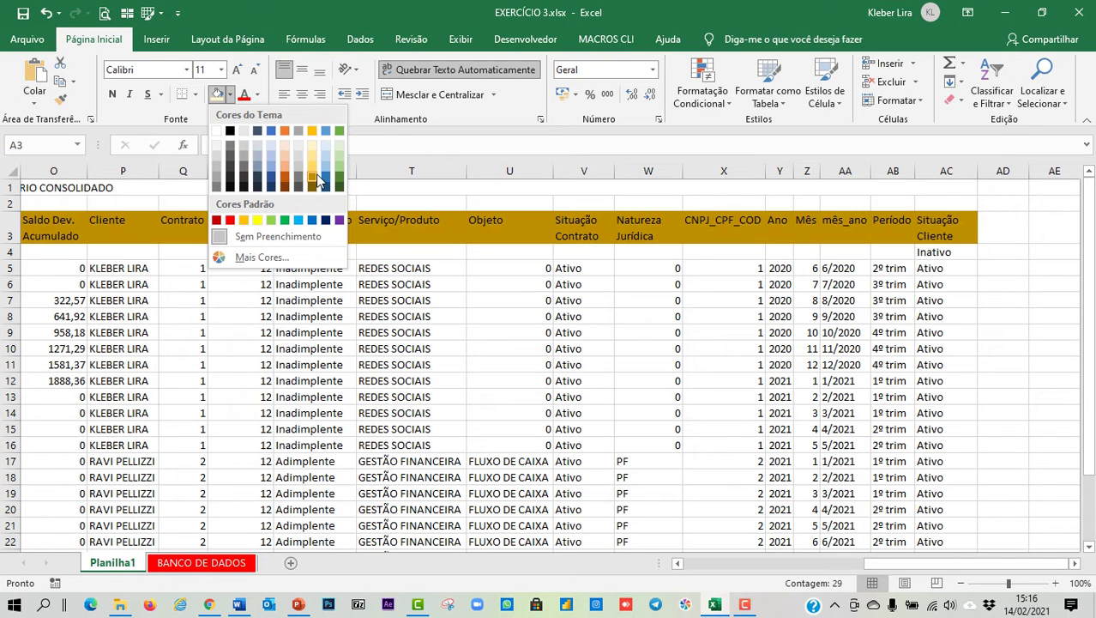
{"action": "left_click", "coordinate": [243, 222]}
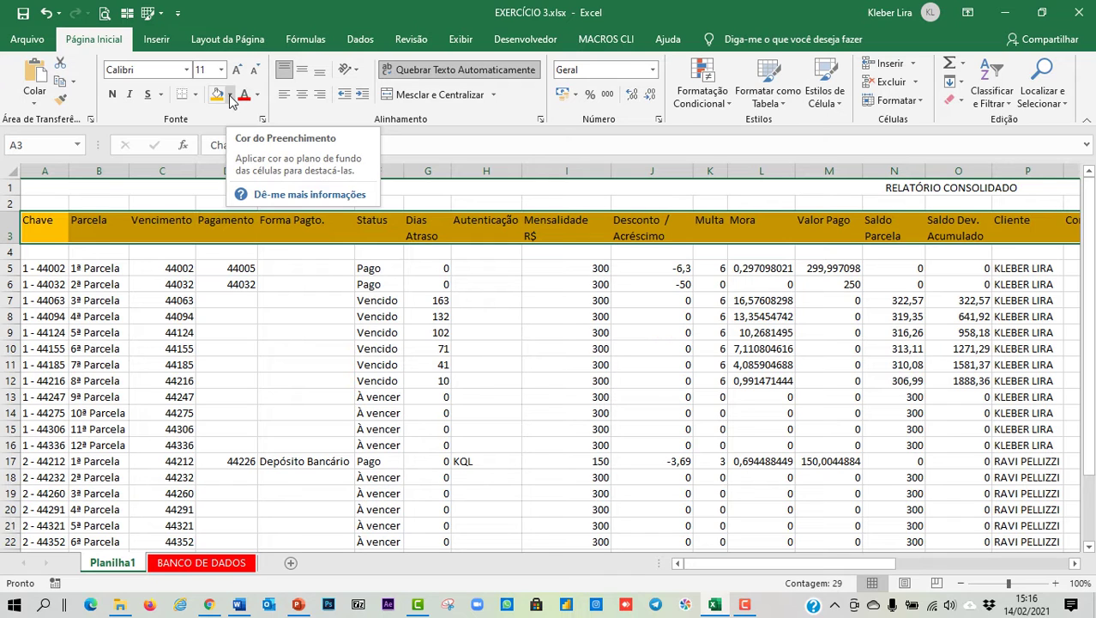
{"action": "left_click", "coordinate": [154, 251]}
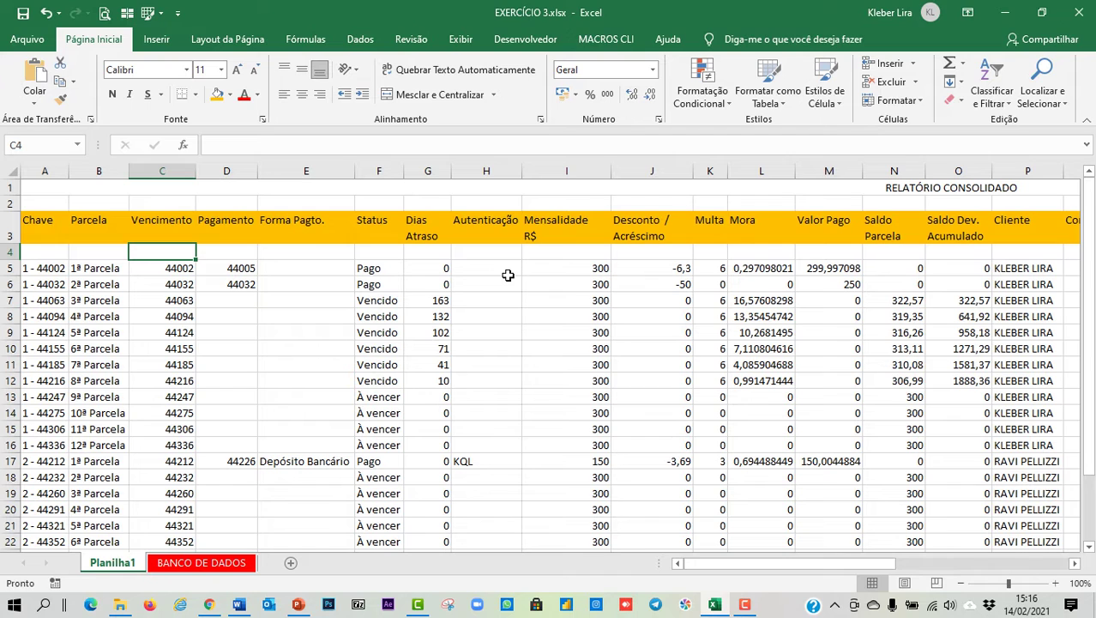
- Hide the gridlines on Planilha1
{"action": "left_click", "coordinate": [461, 39]}
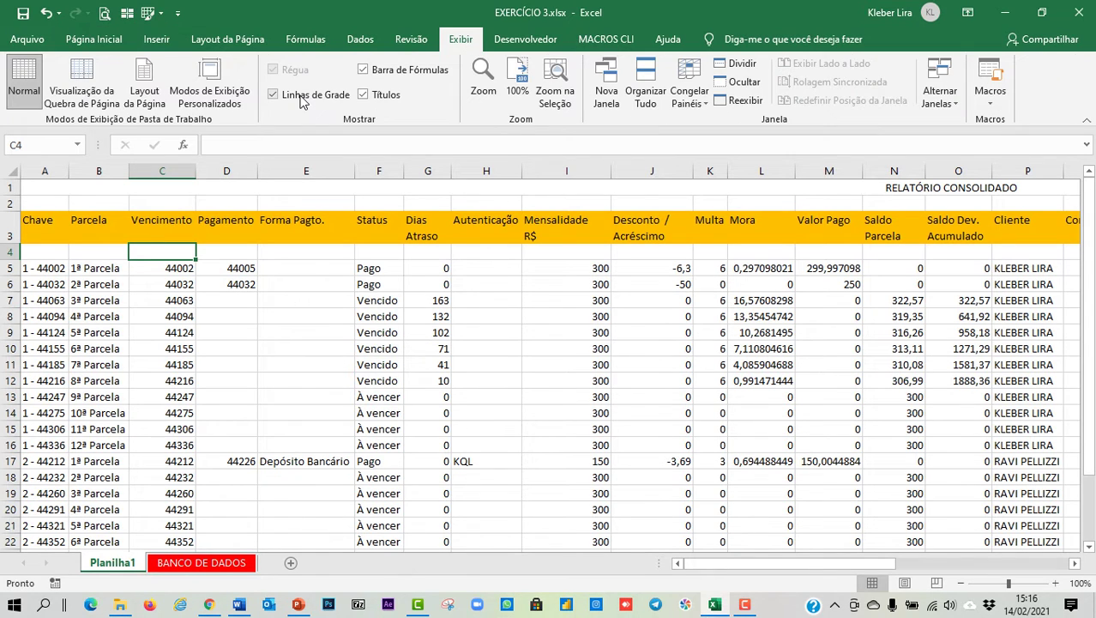
{"action": "left_click", "coordinate": [272, 94]}
{"action": "left_click", "coordinate": [314, 287]}
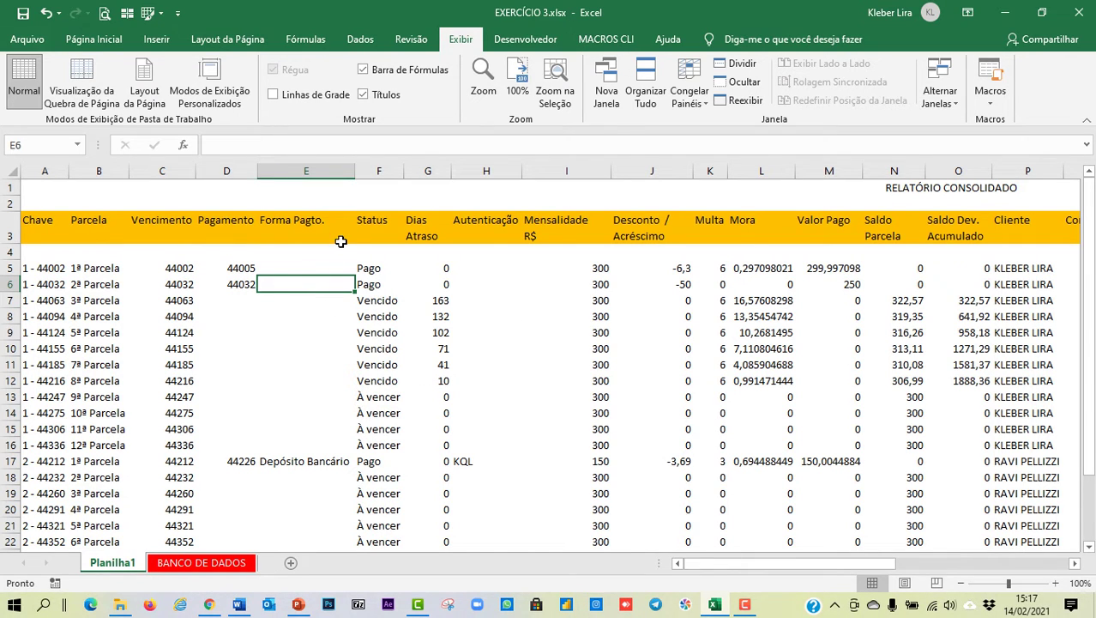
- Delete the entire empty row 4 between the headers and the data
{"action": "left_click", "coordinate": [39, 250]}
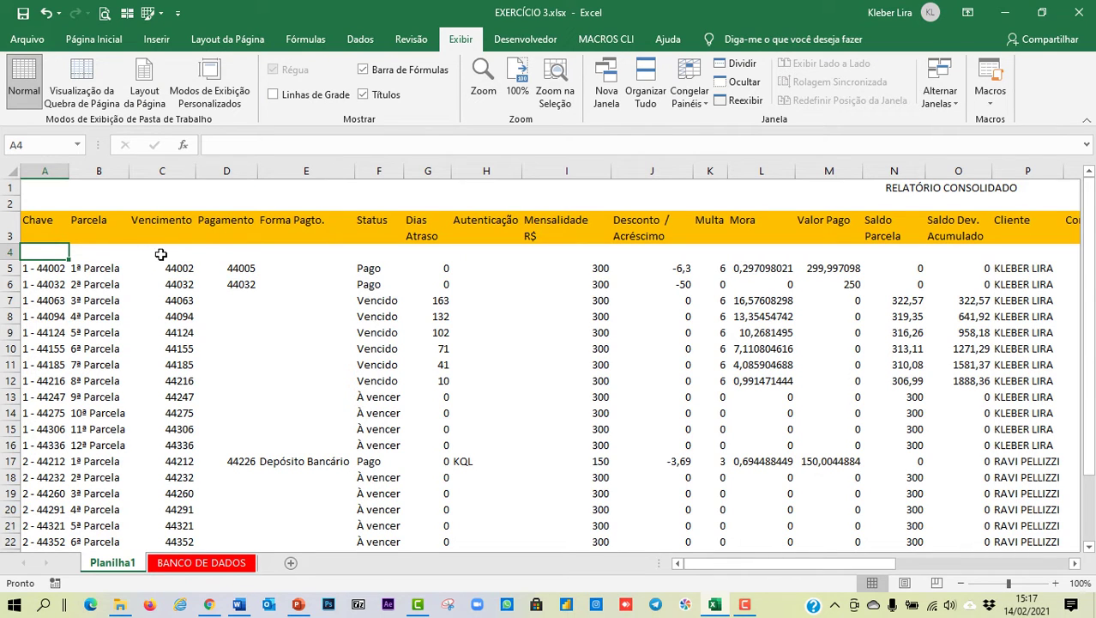
{"action": "left_click", "coordinate": [86, 252]}
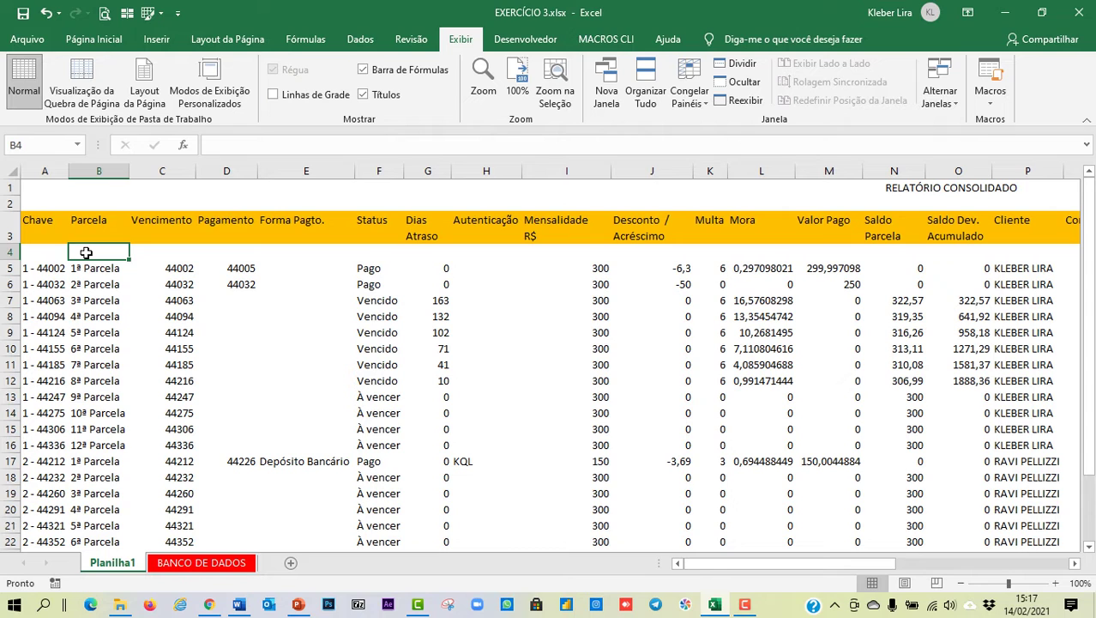
{"action": "right_click", "coordinate": [86, 253]}
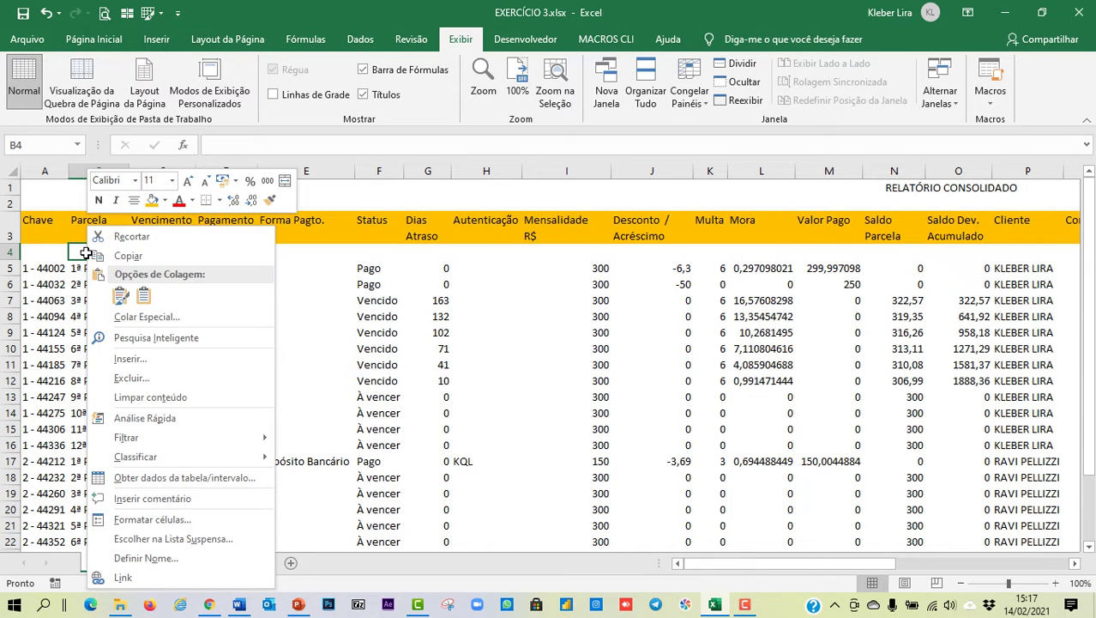
{"action": "left_click", "coordinate": [166, 379]}
{"action": "left_click", "coordinate": [150, 378]}
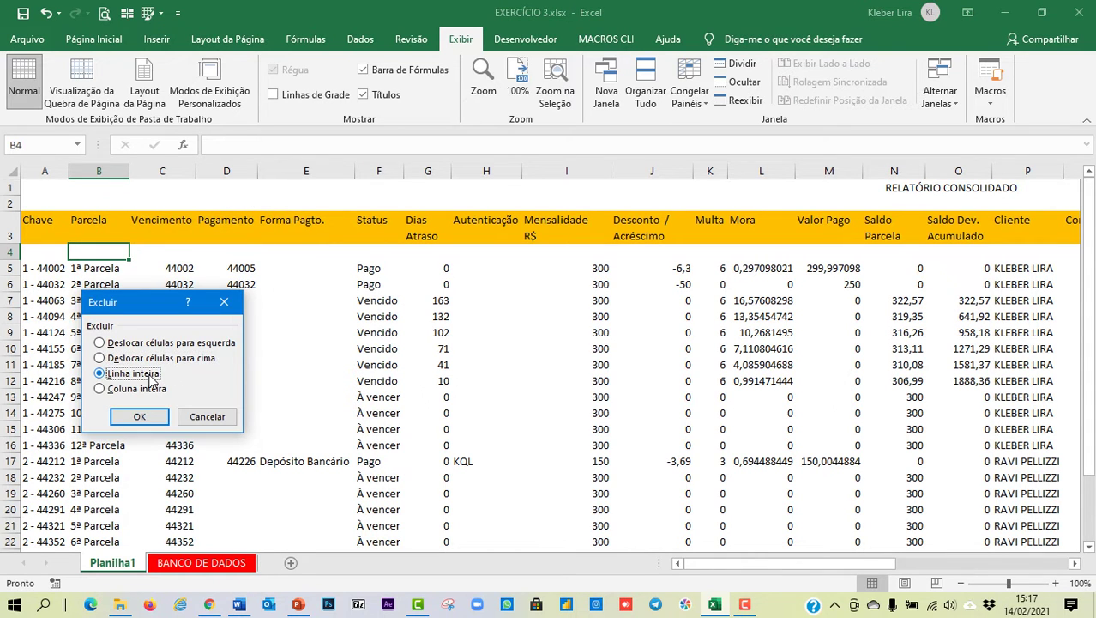
{"action": "left_click", "coordinate": [140, 418]}
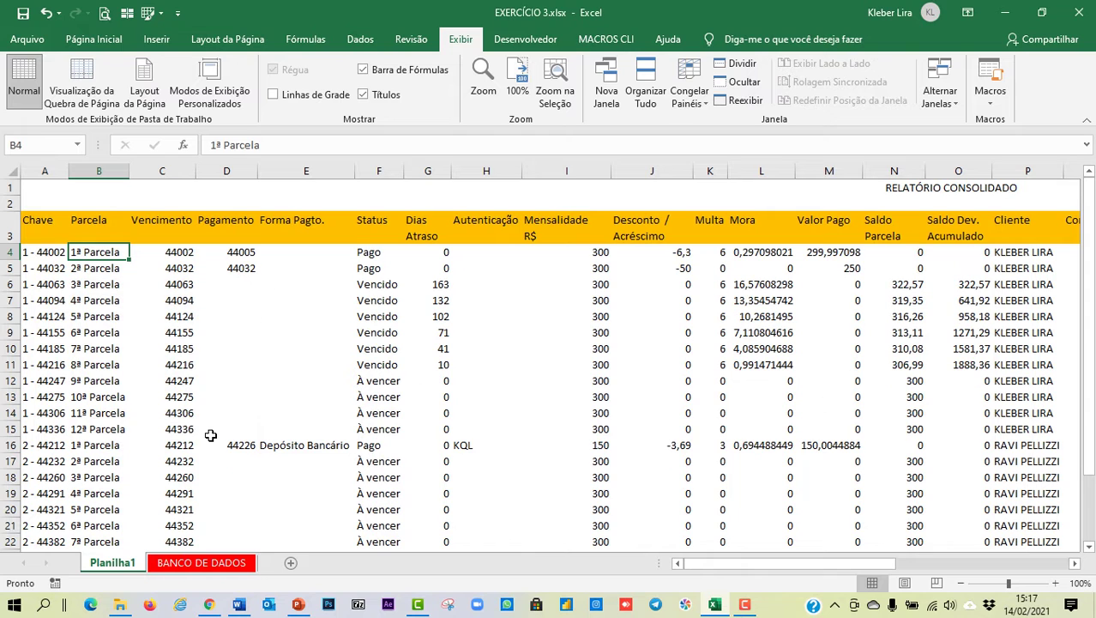
- Insert an entire blank column before Chave in Planilha1 and narrow it to a thin margin like column A of BANCO DE DADOS
{"action": "left_click", "coordinate": [203, 563]}
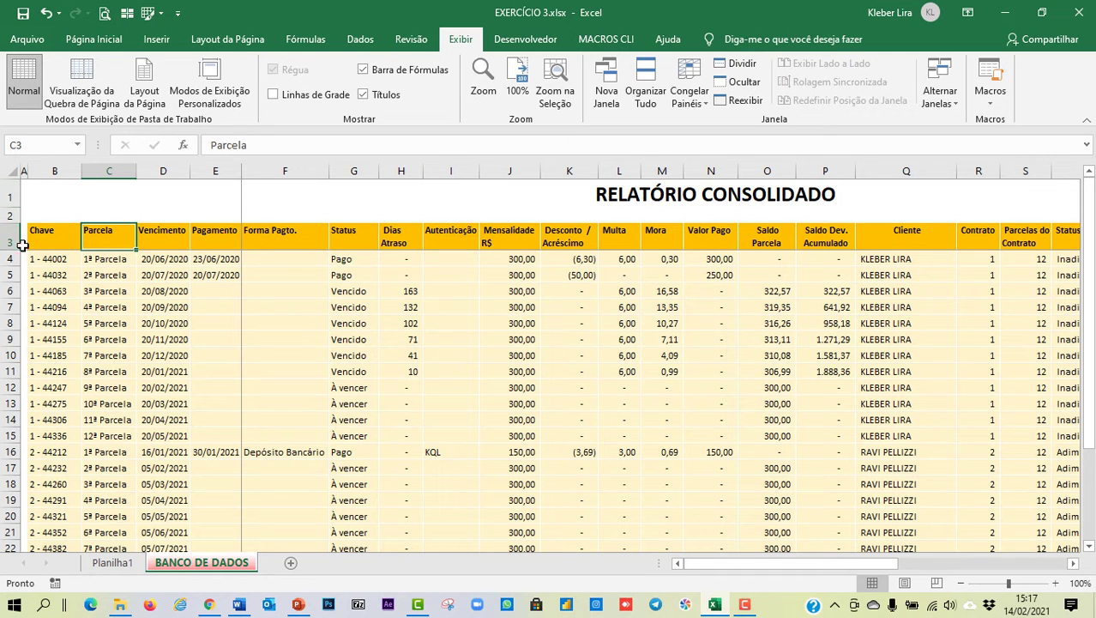
{"action": "left_click", "coordinate": [24, 322]}
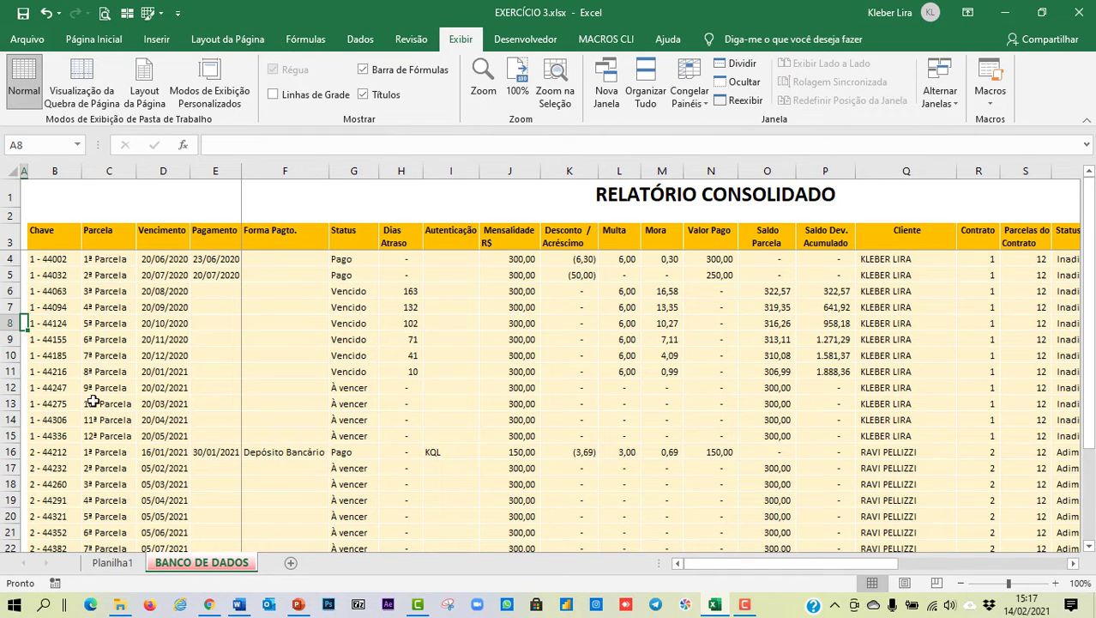
{"action": "left_click", "coordinate": [113, 563]}
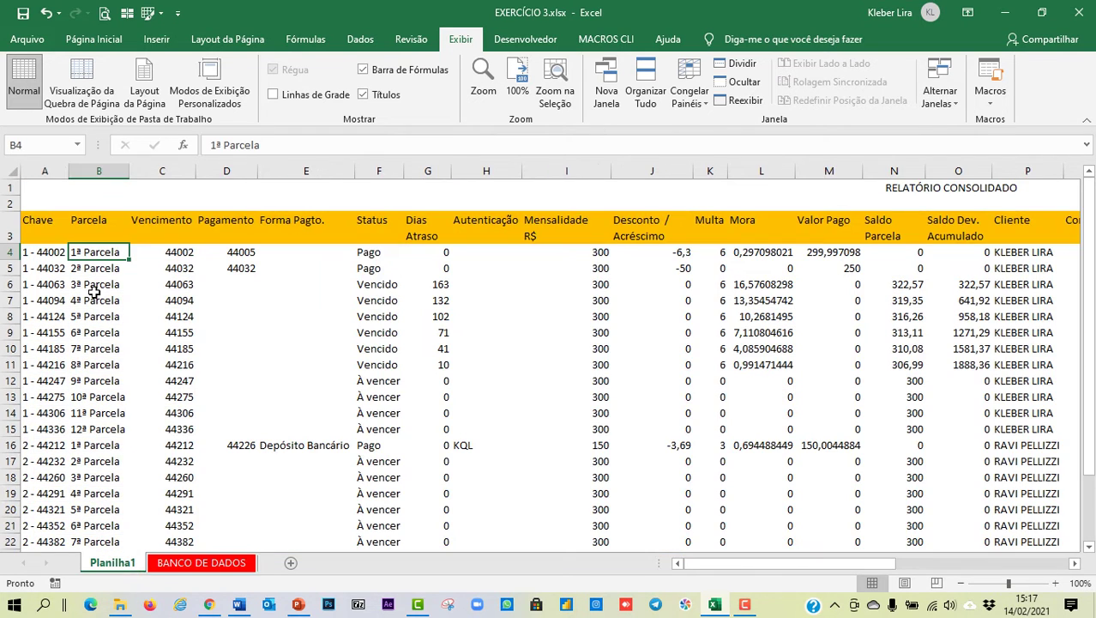
{"action": "left_click", "coordinate": [46, 222]}
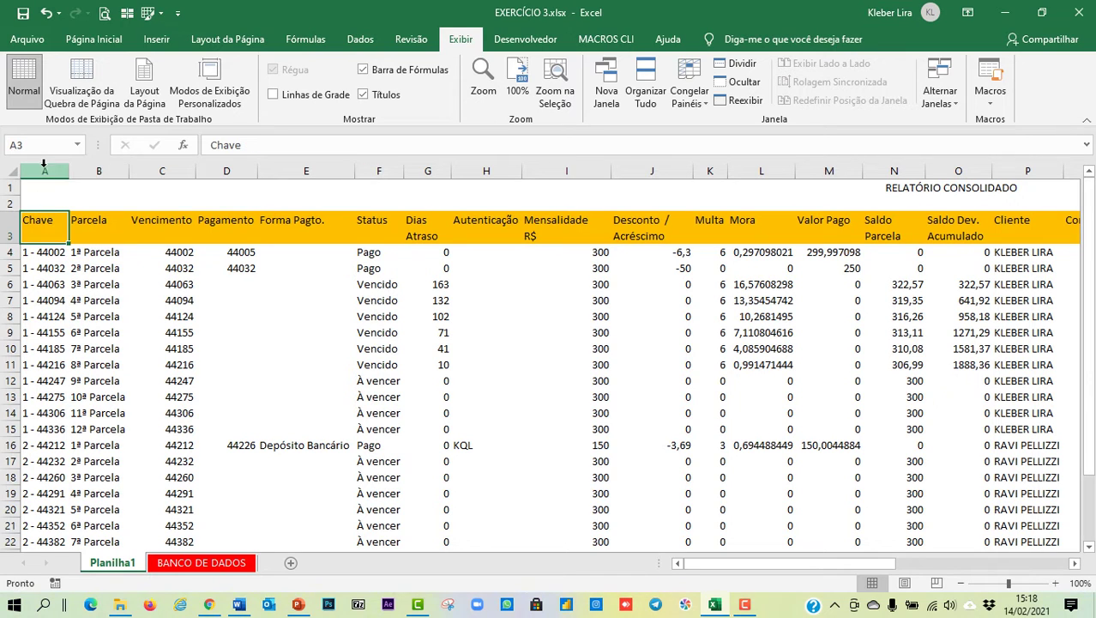
{"action": "right_click", "coordinate": [46, 227]}
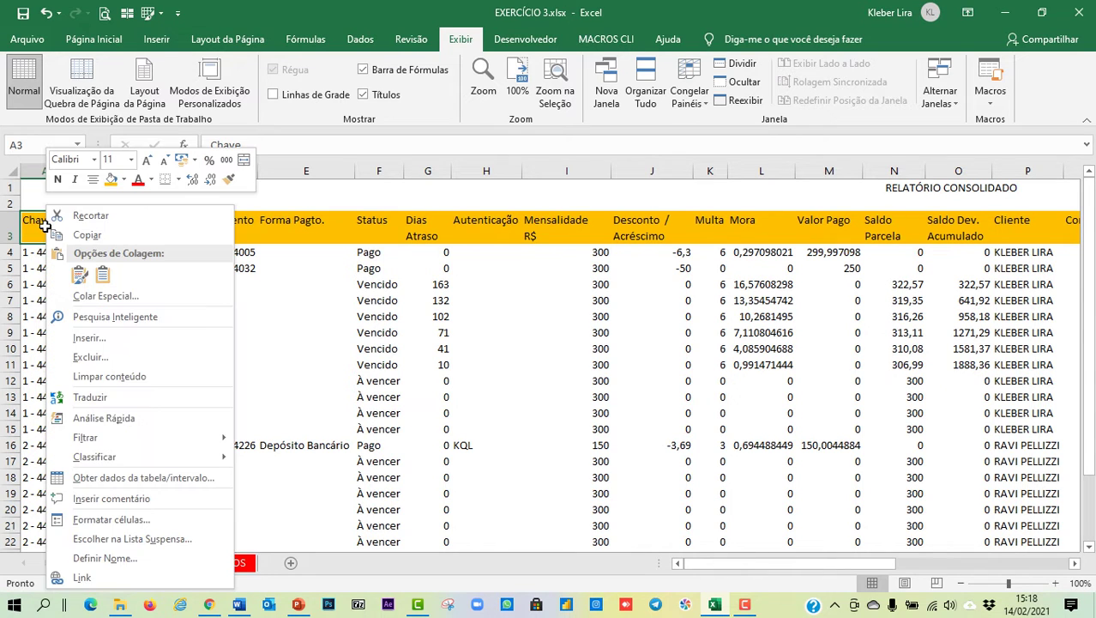
{"action": "left_click", "coordinate": [100, 343]}
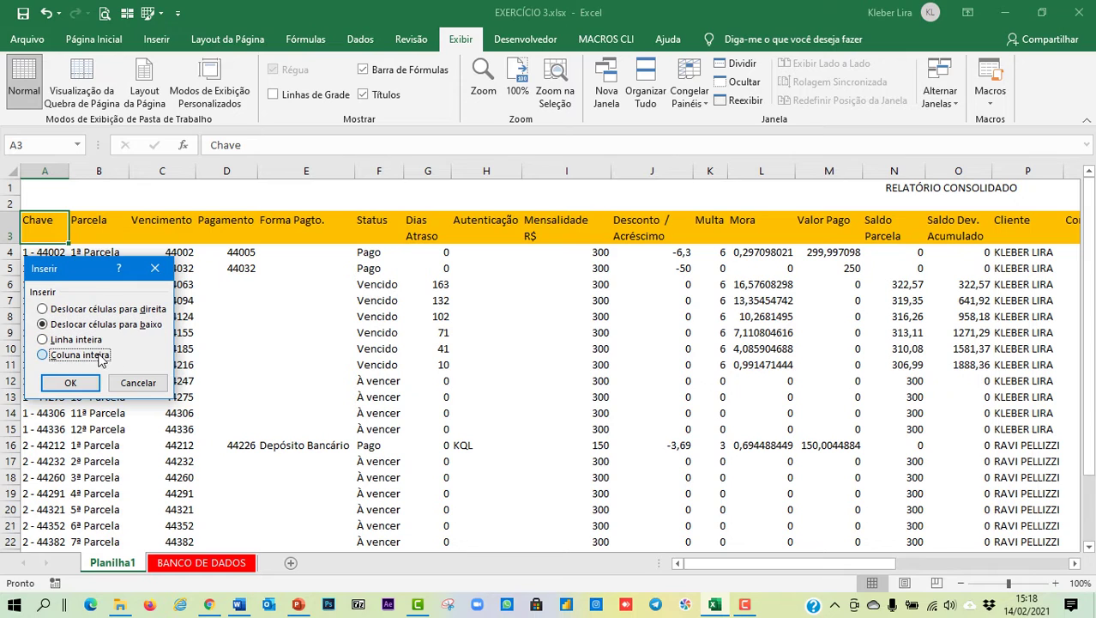
{"action": "left_click", "coordinate": [100, 356]}
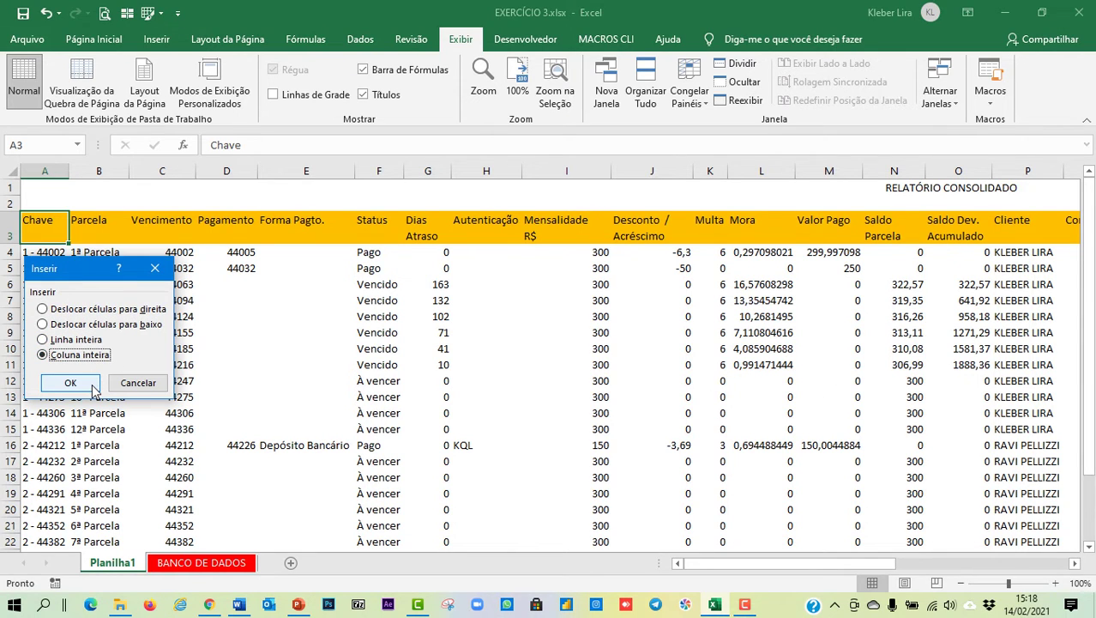
{"action": "left_click", "coordinate": [70, 382]}
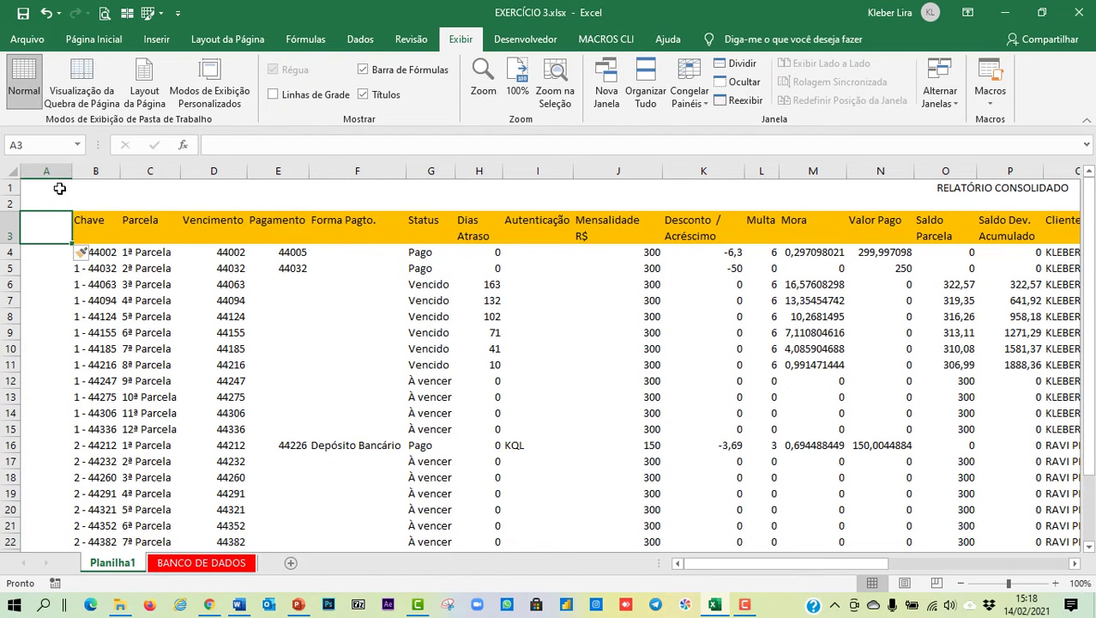
{"action": "left_click_drag", "start_coordinate": [71, 172], "coordinate": [28, 173]}
{"action": "left_click", "coordinate": [28, 172]}
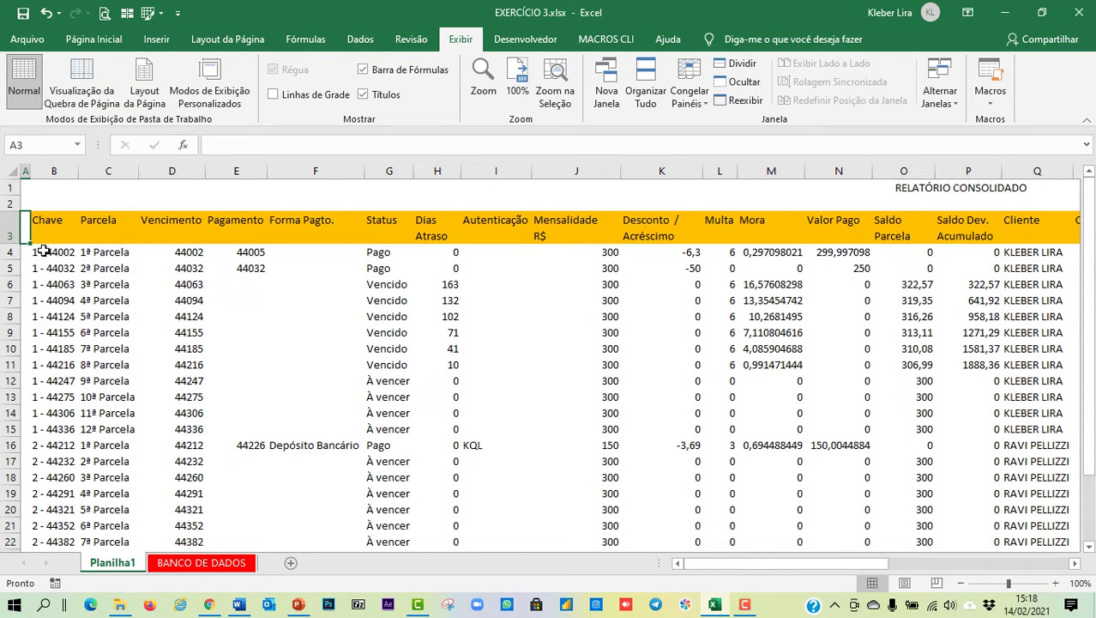
- Fill the data rows B4:AD27 with the lightest gold theme colour
{"action": "left_click_drag", "start_coordinate": [43, 252], "coordinate": [931, 520]}
{"action": "left_click_drag", "start_coordinate": [881, 563], "coordinate": [677, 562]}
{"action": "scroll", "coordinate": [480, 386], "scroll_direction": "up", "scroll_amount": 2}
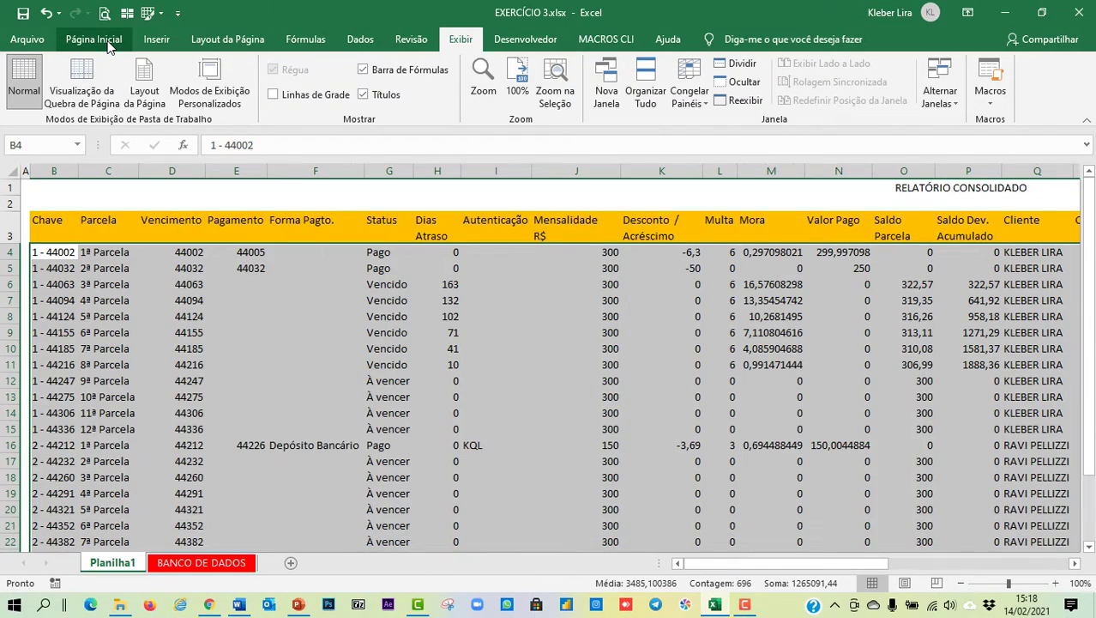
{"action": "left_click", "coordinate": [94, 39]}
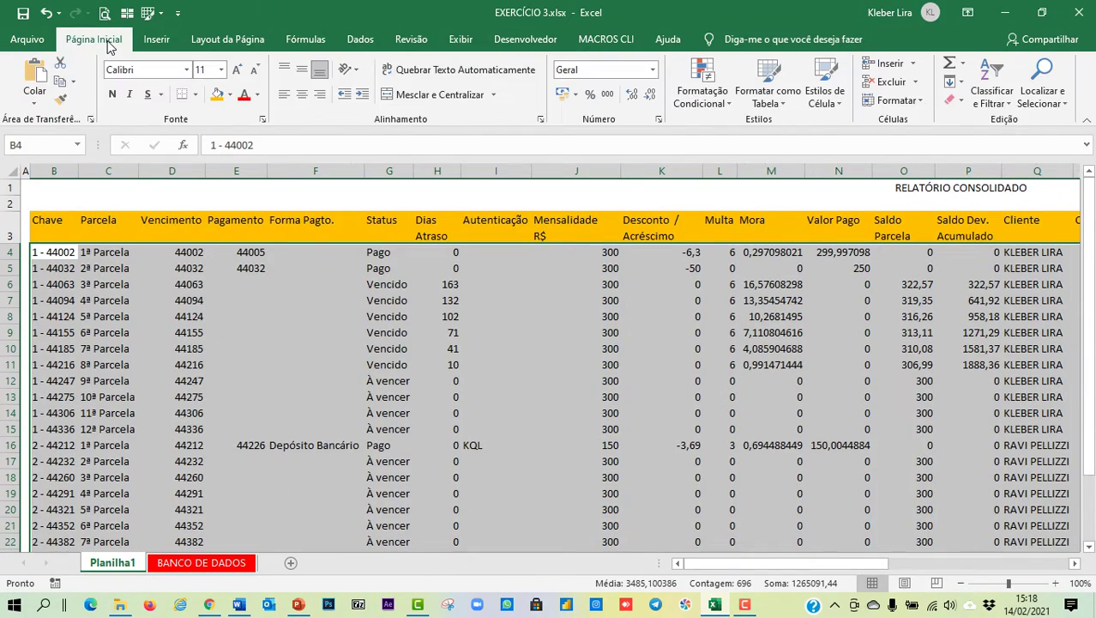
{"action": "left_click", "coordinate": [229, 95]}
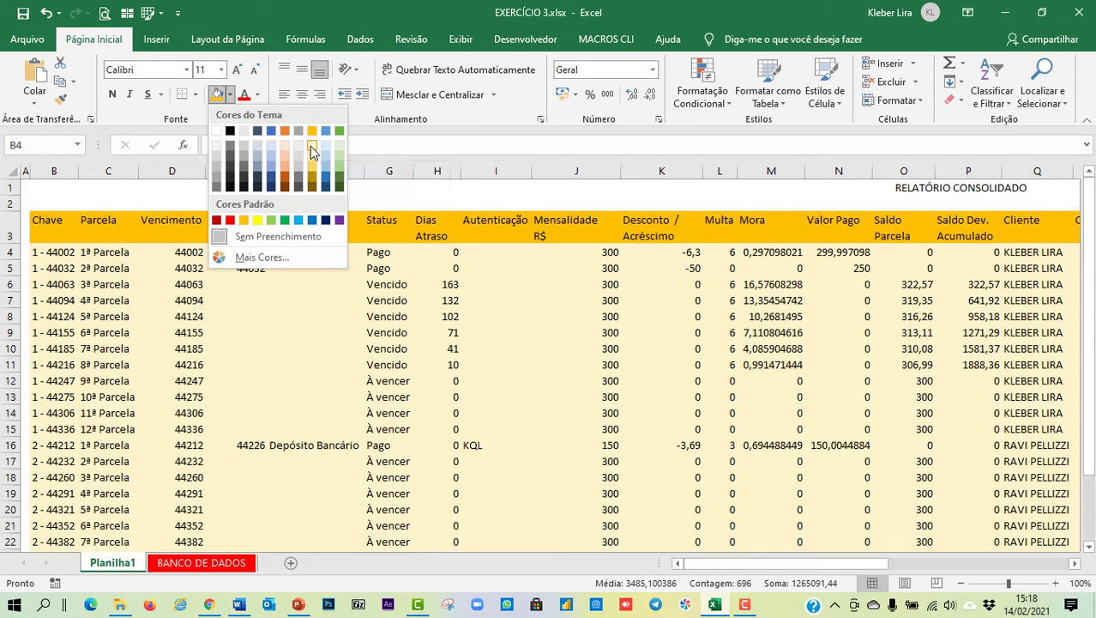
{"action": "left_click", "coordinate": [310, 146]}
{"action": "left_click", "coordinate": [273, 315]}
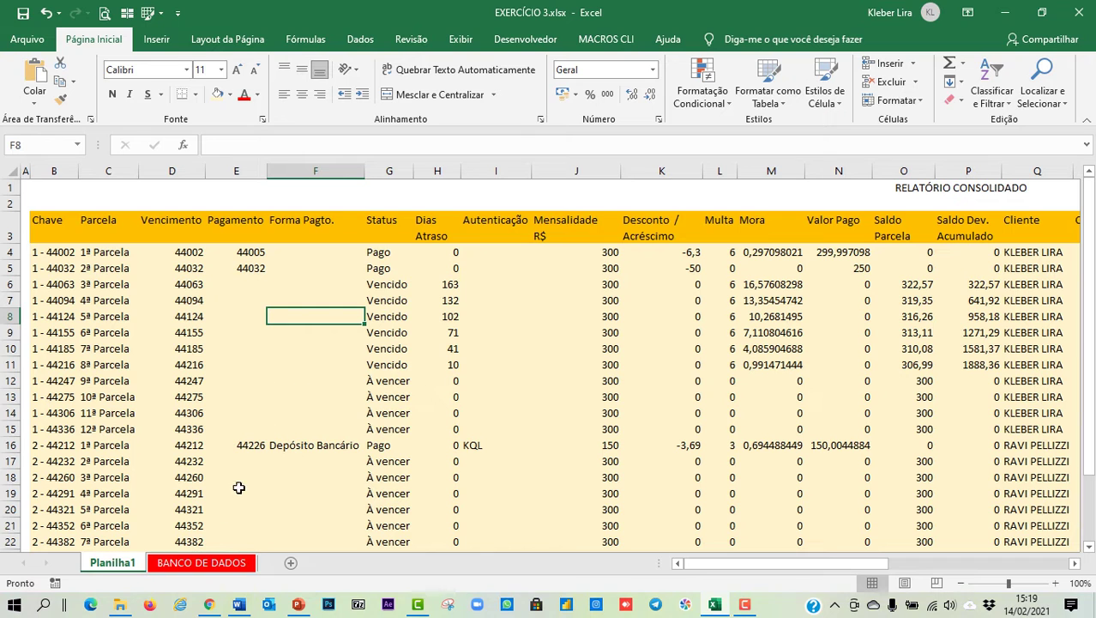
- Check the borders in BANCO DE DADOS, select the table B3:AD27 in Planilha1 and open its detailed border settings
{"action": "left_click", "coordinate": [209, 563]}
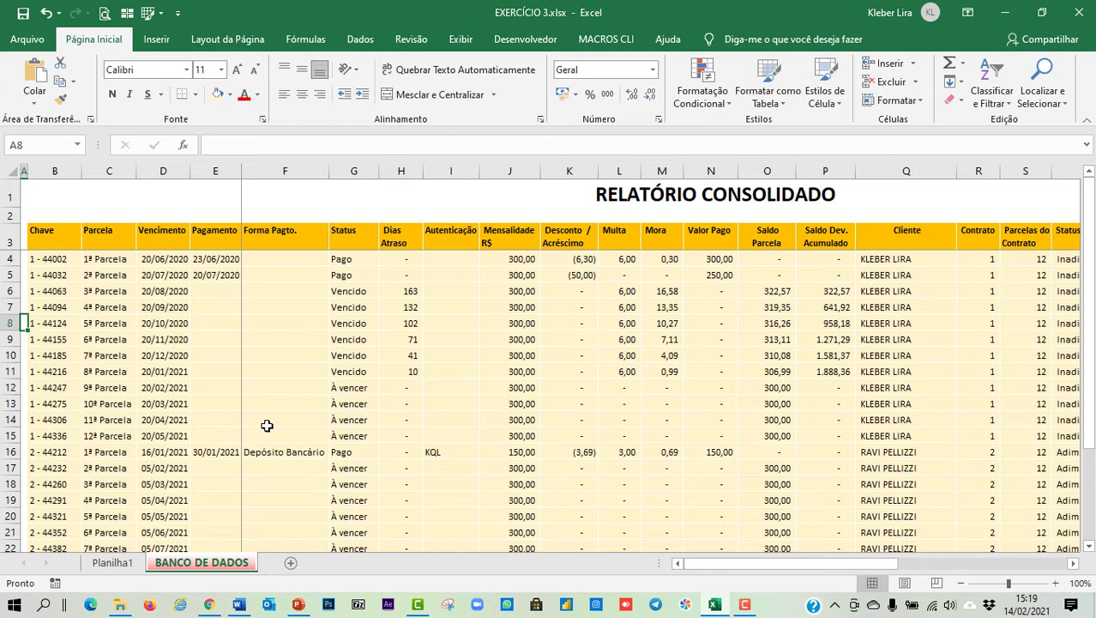
{"action": "left_click", "coordinate": [117, 566]}
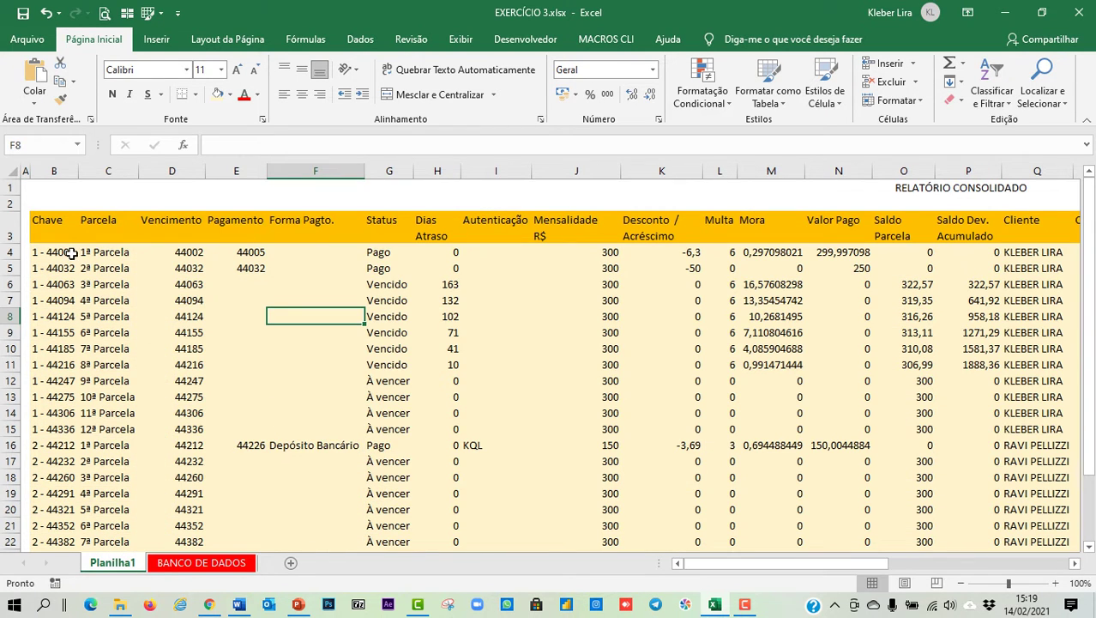
{"action": "left_click_drag", "start_coordinate": [43, 223], "coordinate": [1030, 507]}
{"action": "left_click_drag", "start_coordinate": [955, 565], "coordinate": [775, 564]}
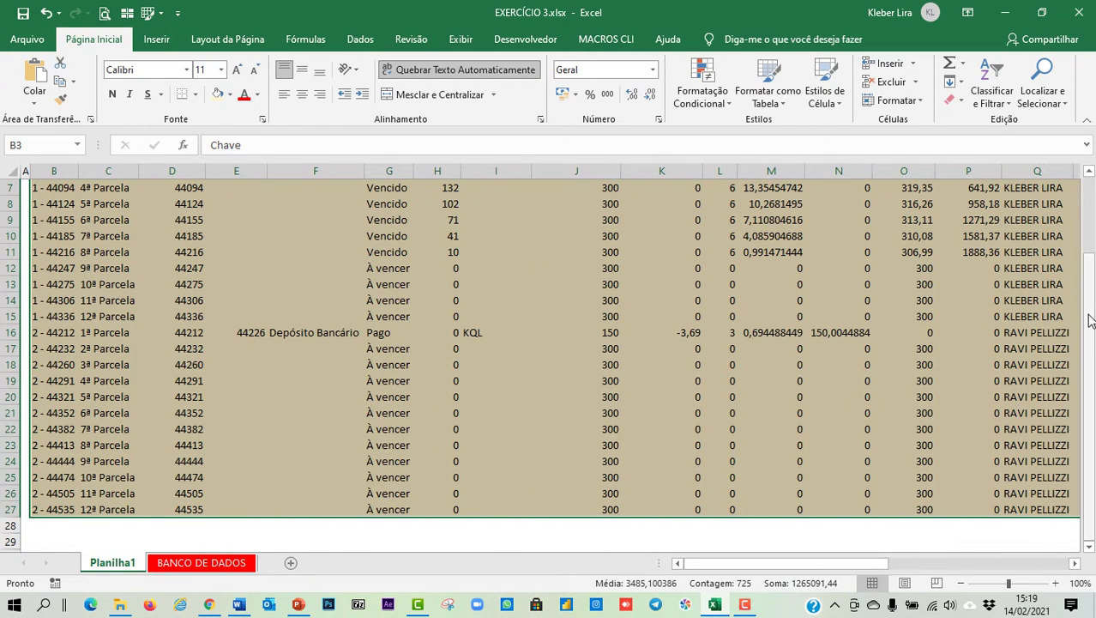
{"action": "left_click_drag", "start_coordinate": [1091, 356], "coordinate": [1091, 290]}
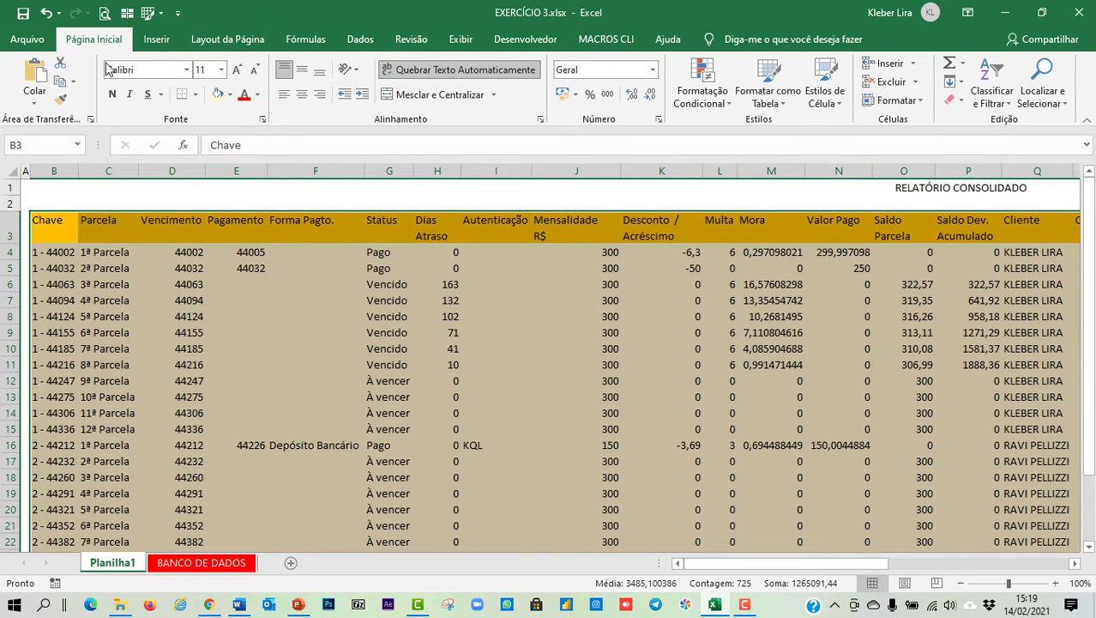
{"action": "left_click", "coordinate": [196, 95]}
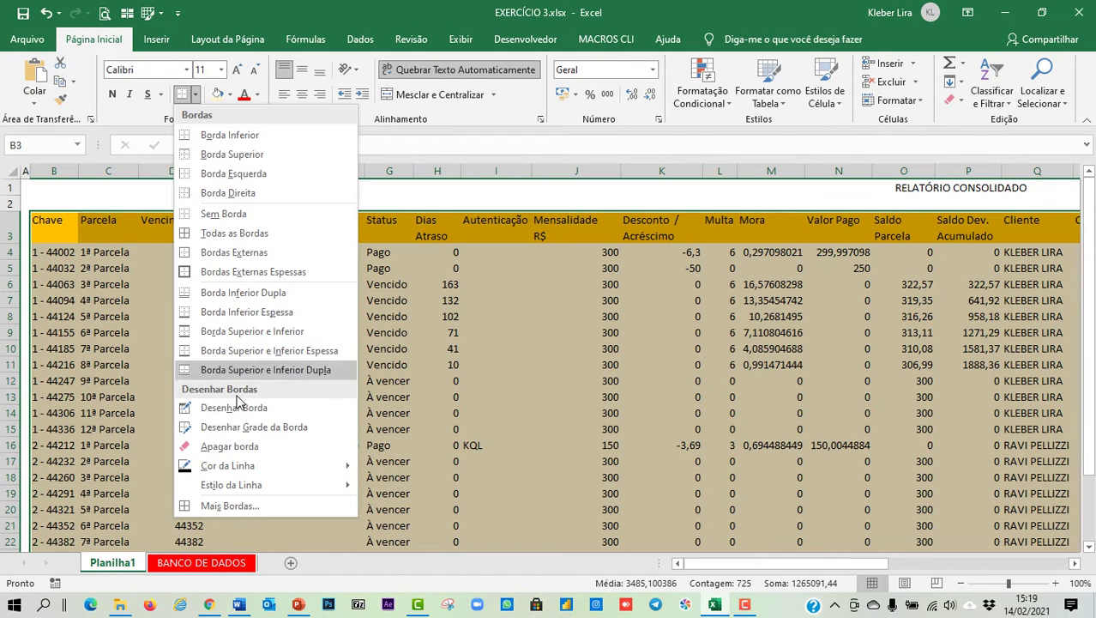
{"action": "left_click", "coordinate": [244, 508]}
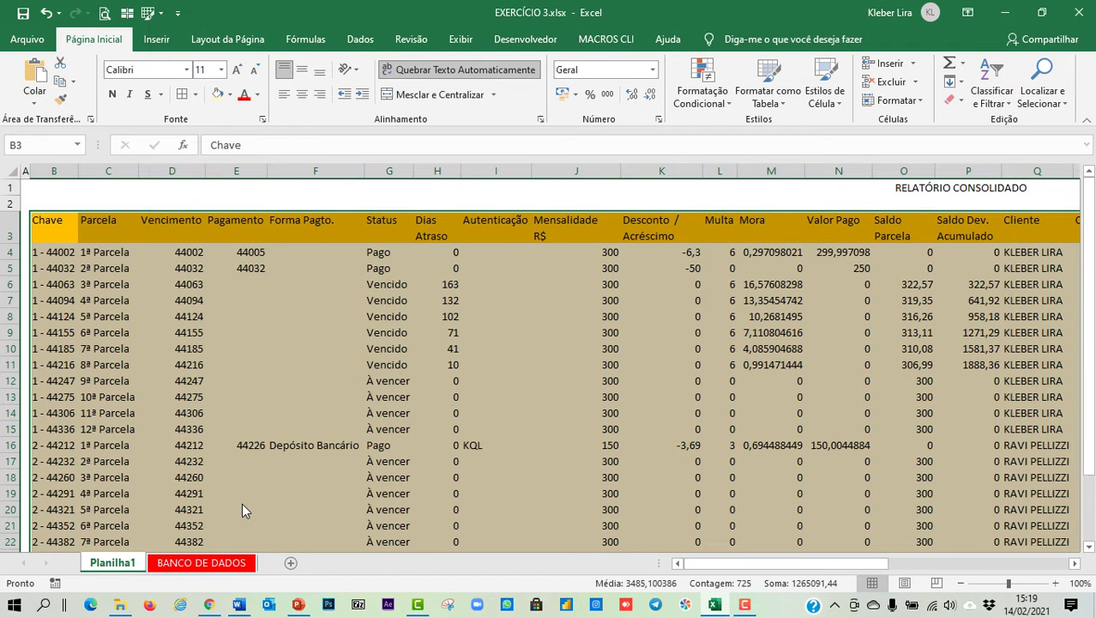
{"action": "left_click_drag", "start_coordinate": [337, 23], "coordinate": [538, 81]}
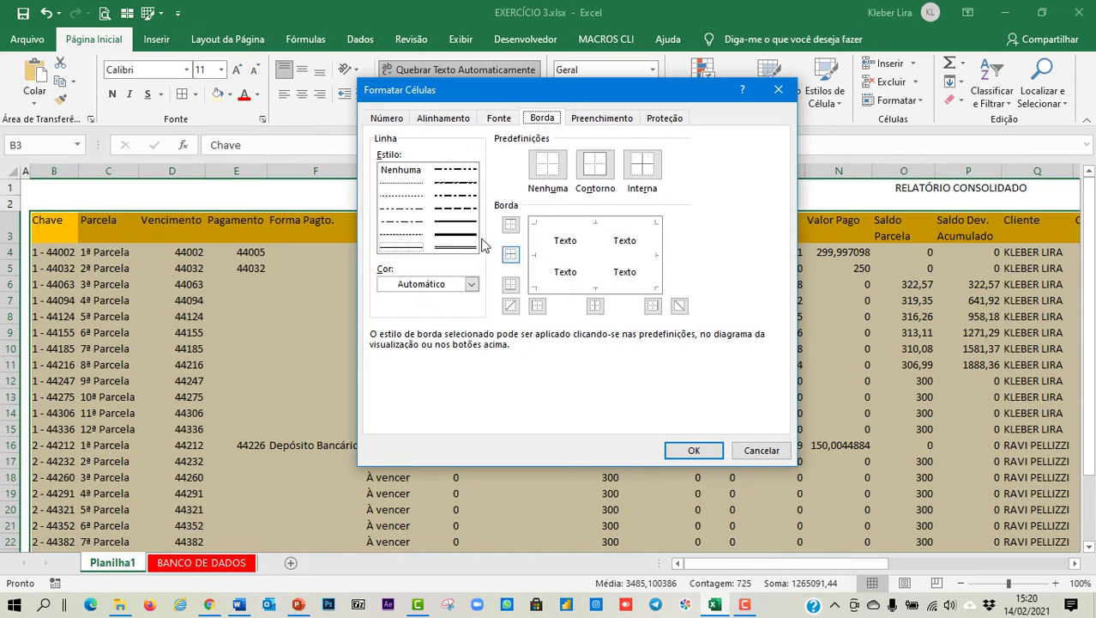
{"action": "left_click", "coordinate": [449, 286]}
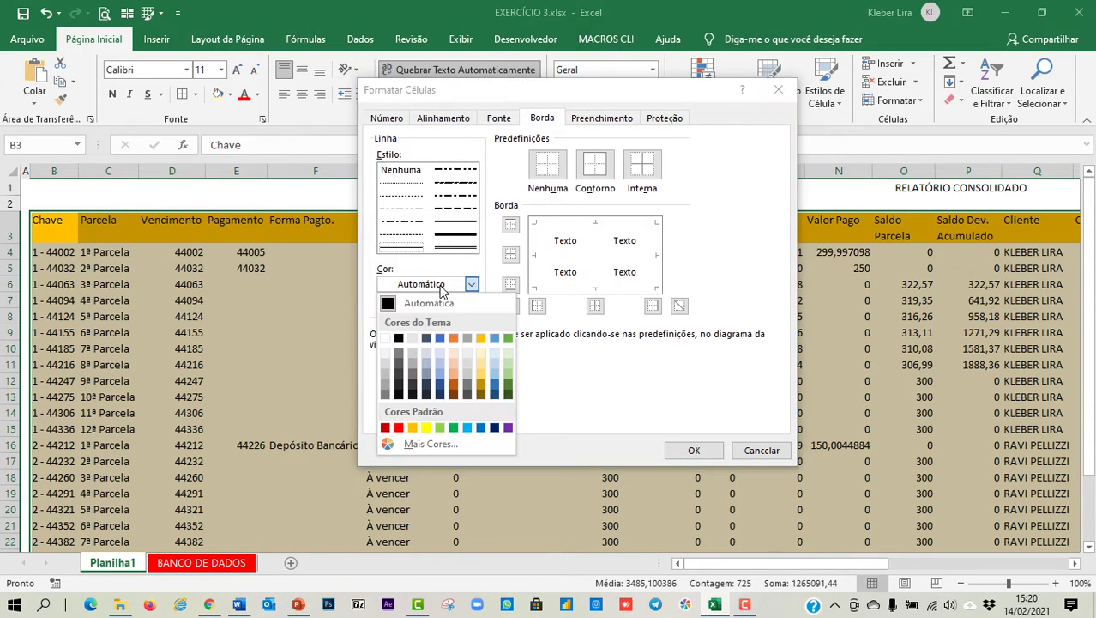
{"action": "left_click", "coordinate": [385, 338]}
{"action": "left_click", "coordinate": [395, 284]}
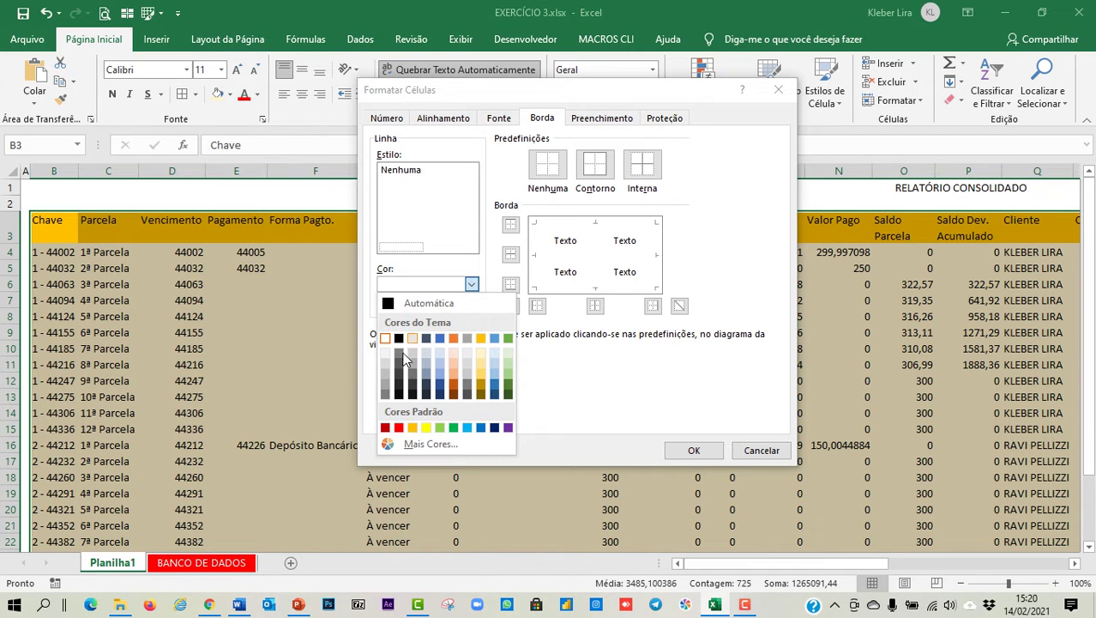
{"action": "left_click", "coordinate": [391, 305]}
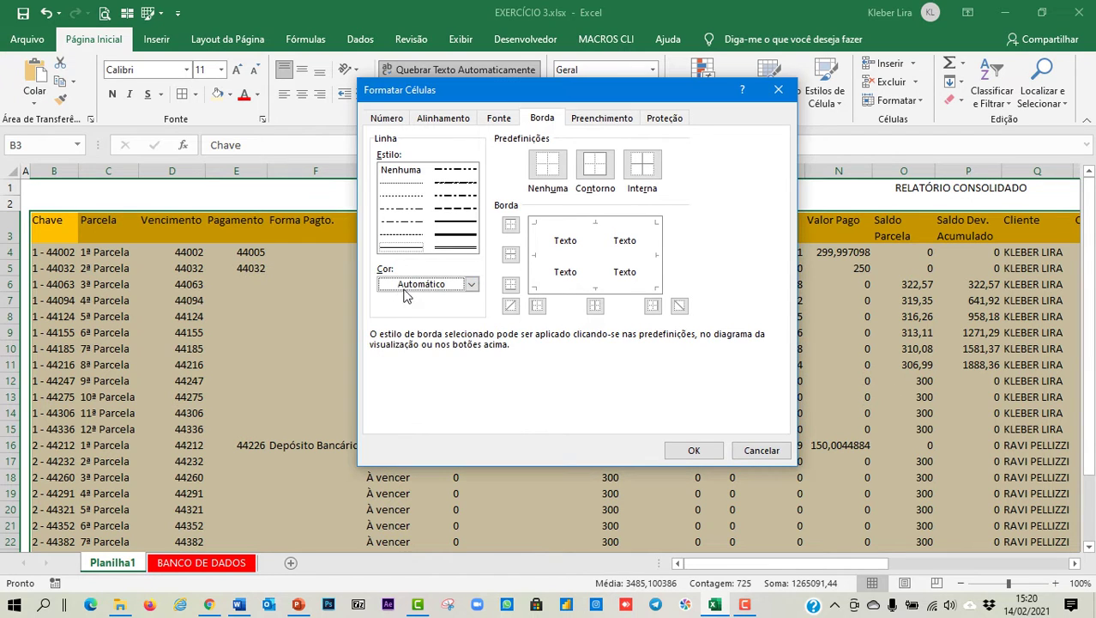
- Choose the fine dotted line style in white for the outline and inside borders of the selected table B3:AD27
{"action": "left_click", "coordinate": [423, 197]}
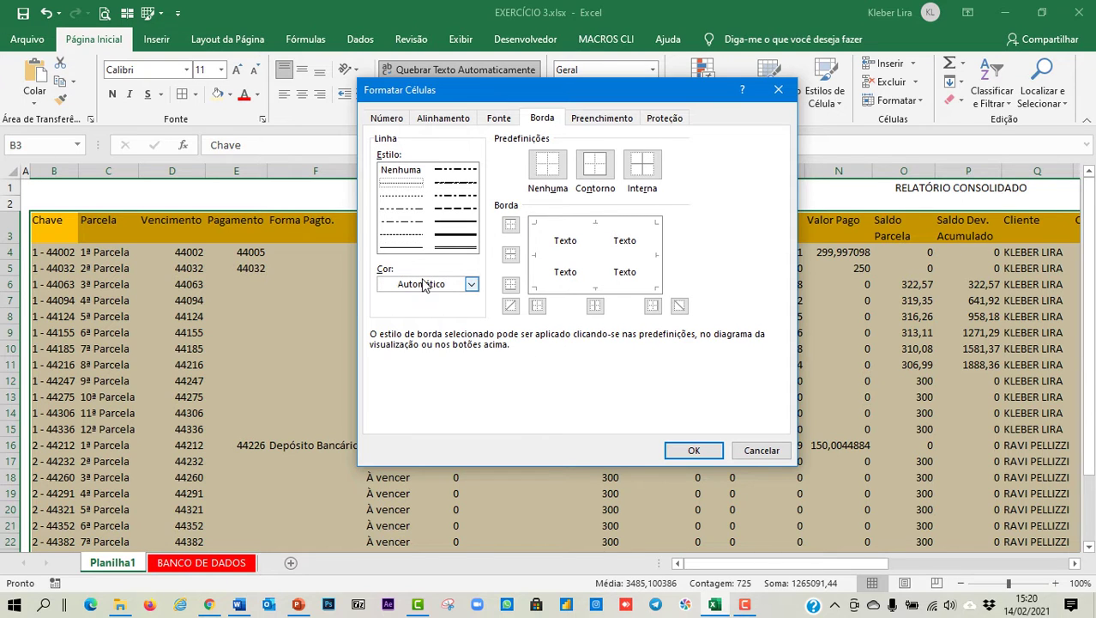
{"action": "left_click", "coordinate": [471, 284]}
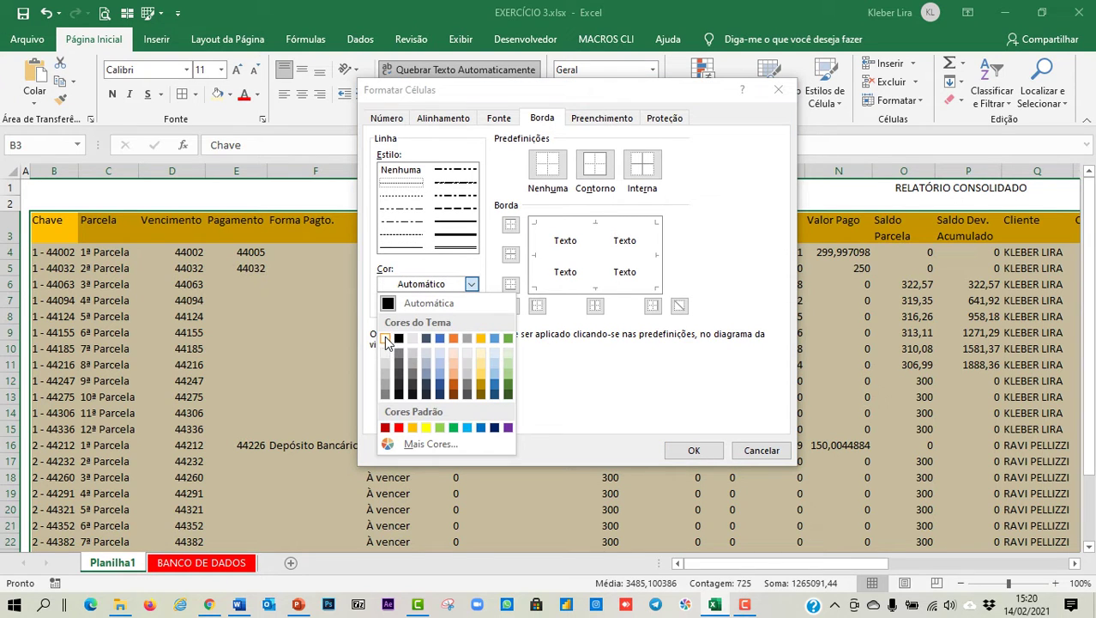
{"action": "left_click", "coordinate": [386, 339]}
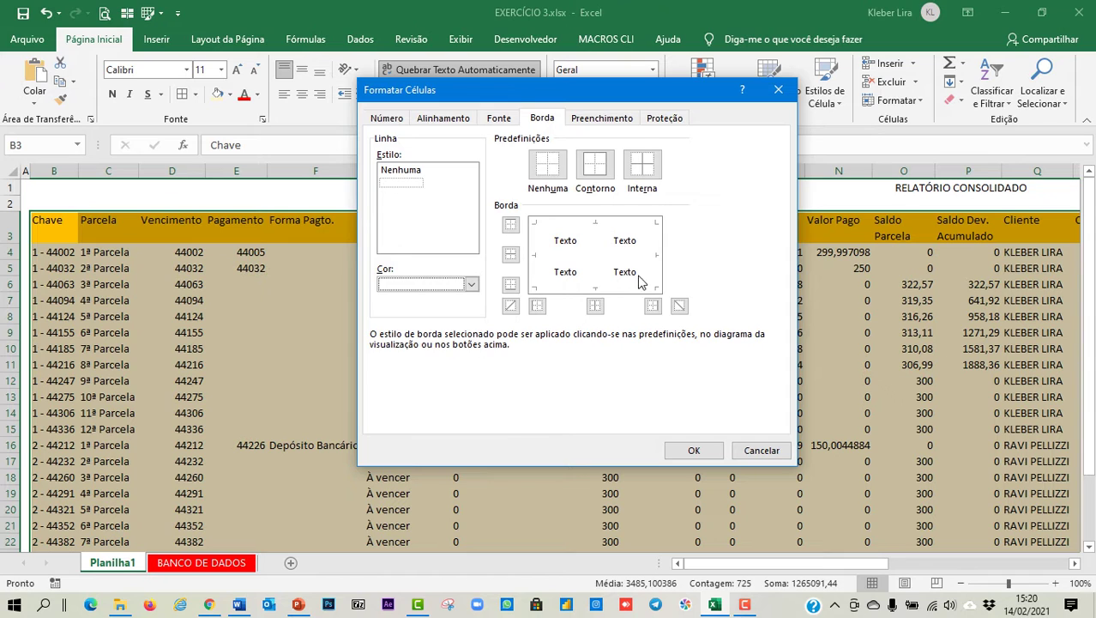
{"action": "left_click", "coordinate": [598, 166]}
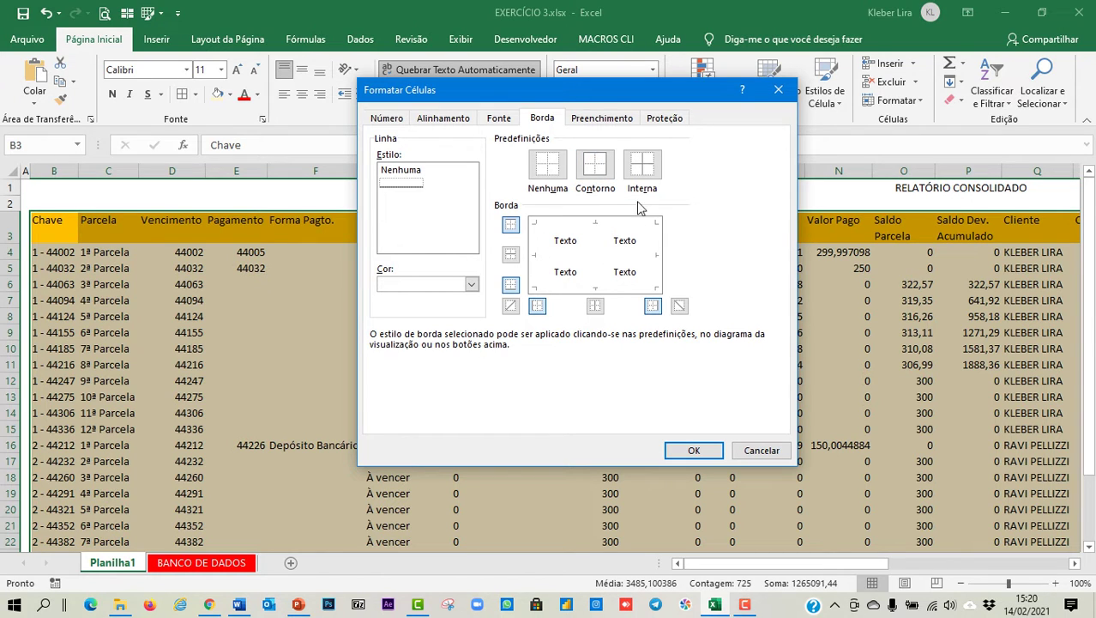
{"action": "left_click", "coordinate": [645, 168]}
- Try the automatic colour on the table's outline and inside borders
{"action": "left_click", "coordinate": [471, 285]}
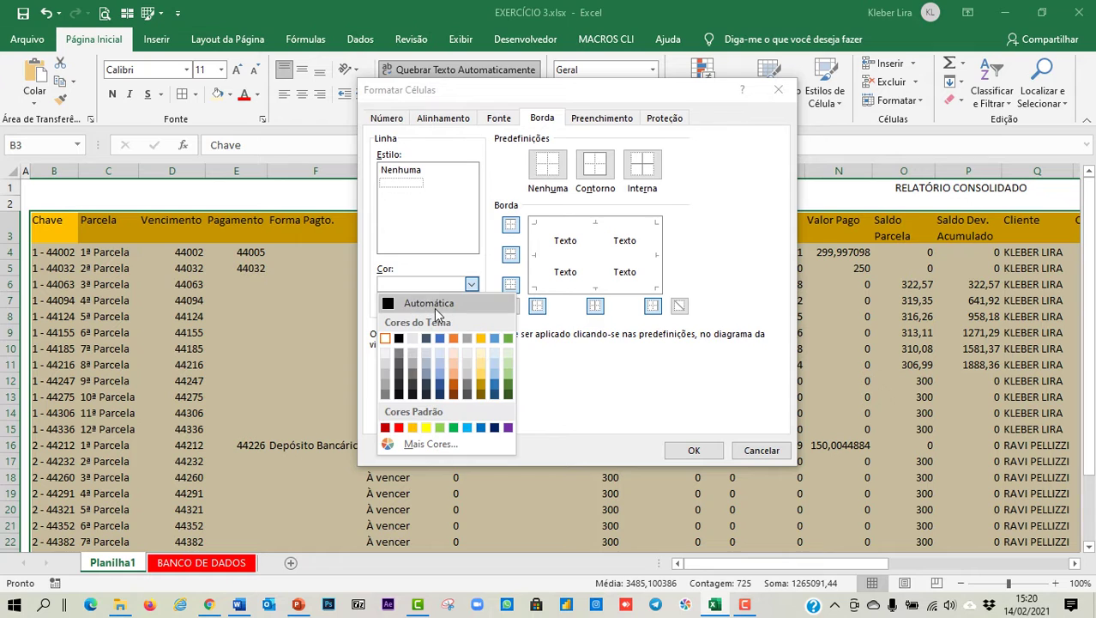
{"action": "left_click", "coordinate": [434, 305]}
{"action": "left_click", "coordinate": [598, 166]}
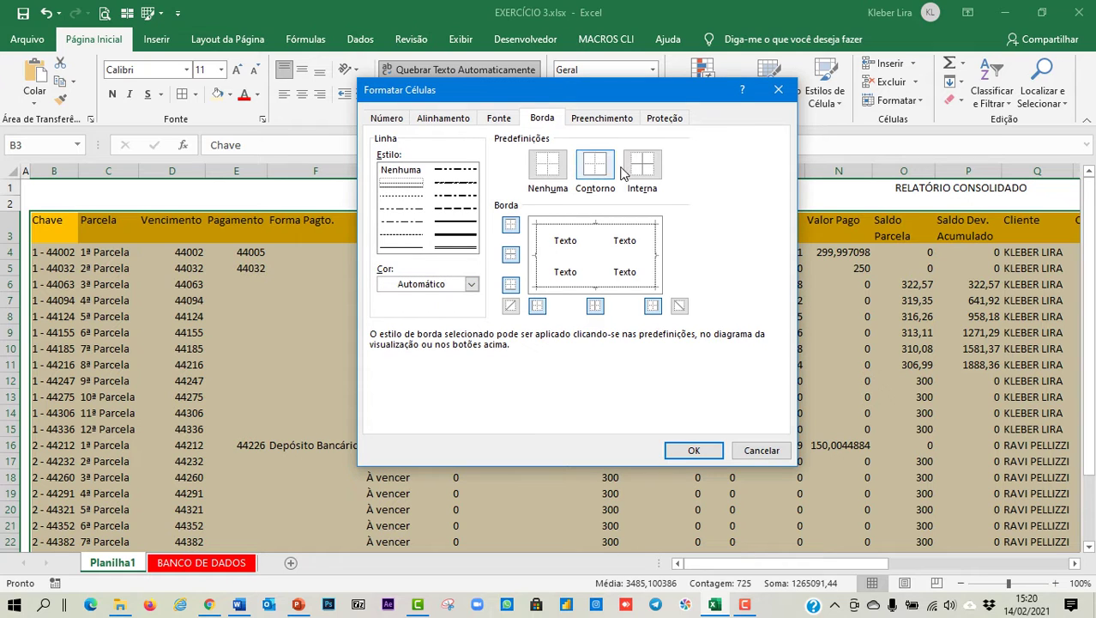
{"action": "left_click", "coordinate": [645, 168]}
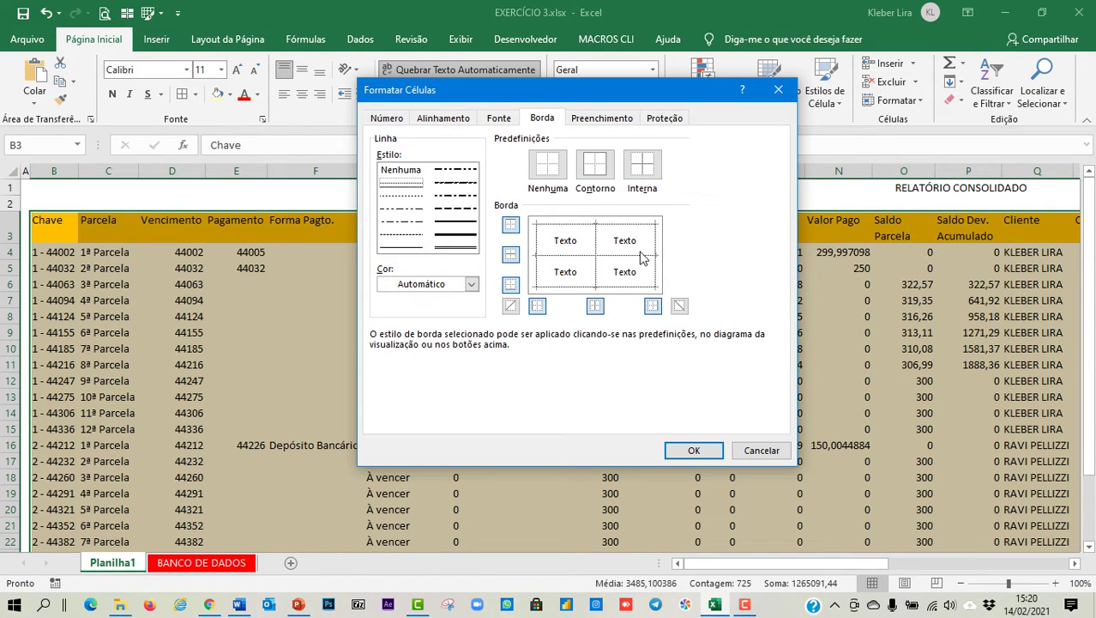
- Recolour the table's outline and inside borders white and apply the border settings
{"action": "left_click", "coordinate": [471, 284]}
{"action": "left_click", "coordinate": [394, 342]}
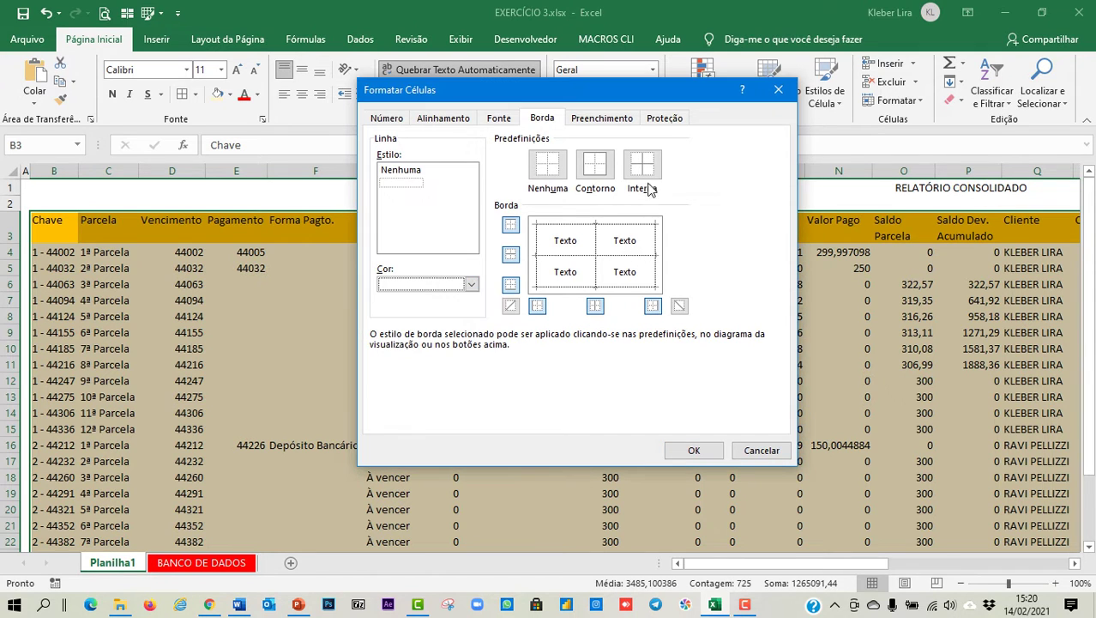
{"action": "left_click", "coordinate": [605, 174]}
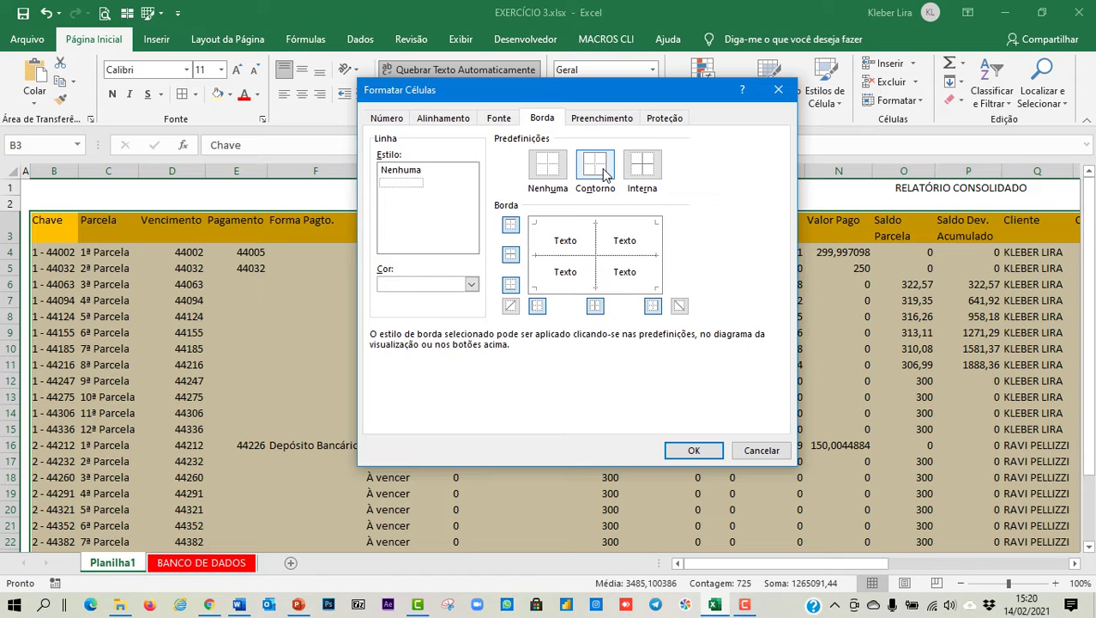
{"action": "left_click", "coordinate": [642, 165]}
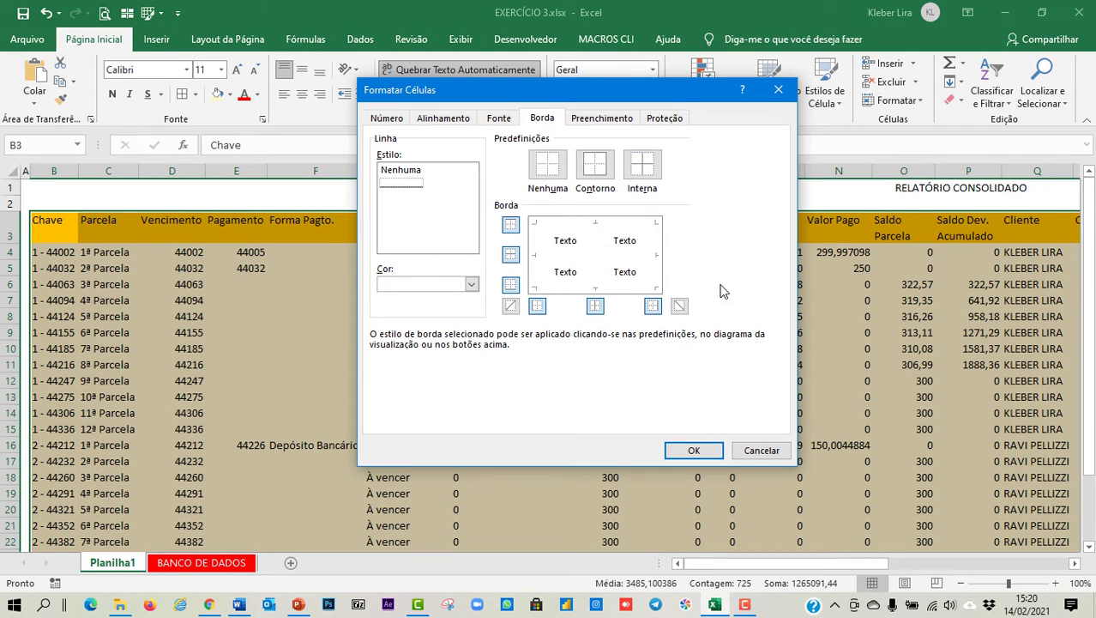
{"action": "key", "text": "Return"}
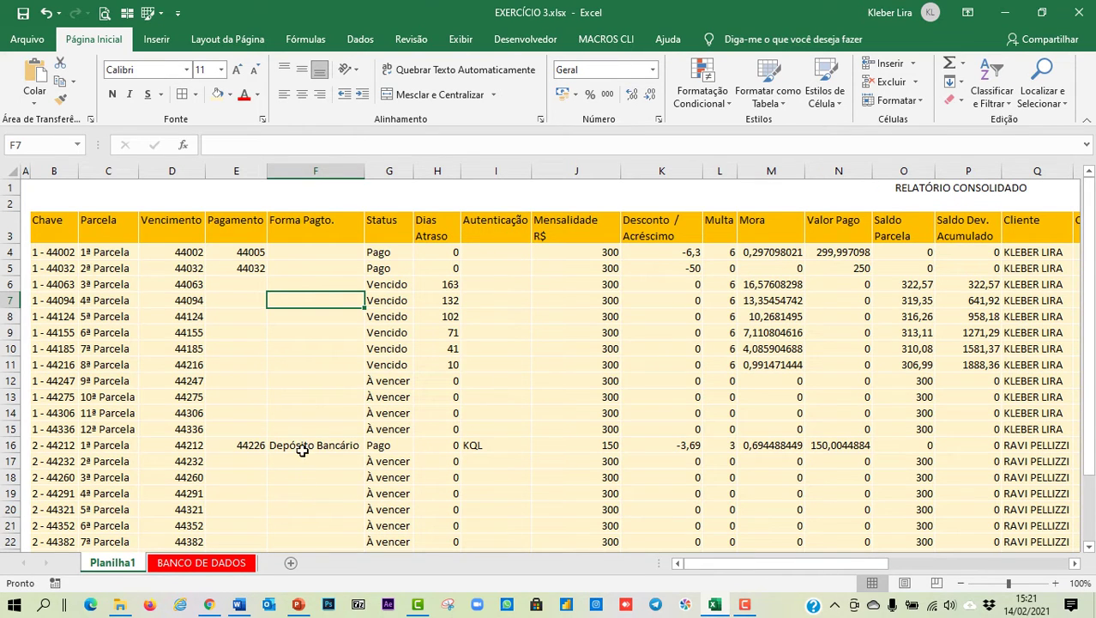
- Check the header and data fonts in BANCO DE DADOS and set the table B3:AD27 in Planilha1 to font size 9
{"action": "left_click", "coordinate": [203, 562]}
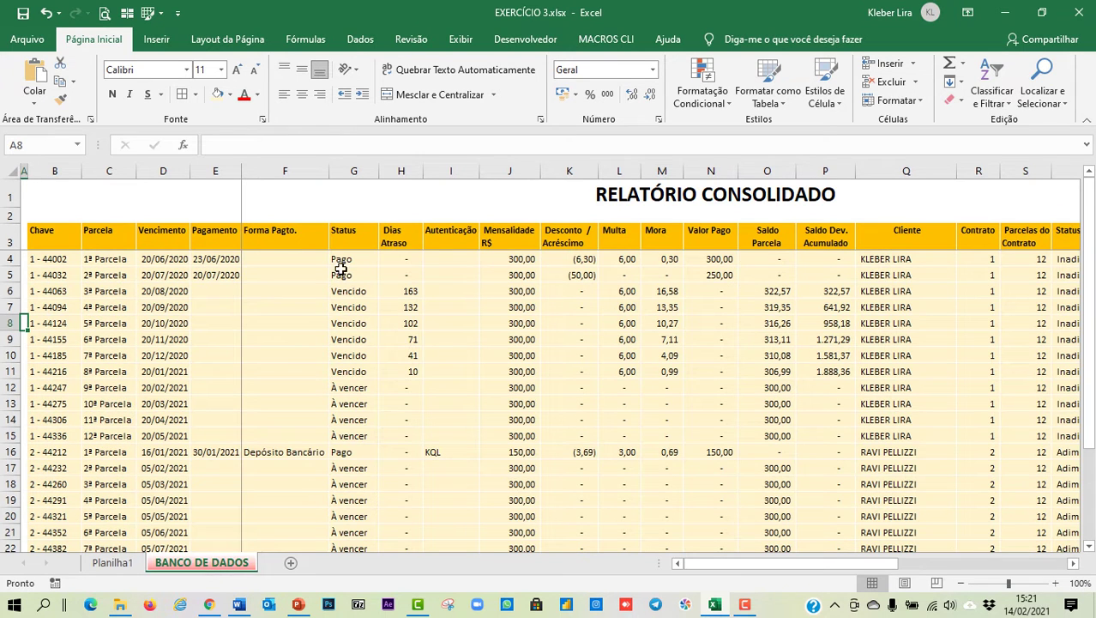
{"action": "left_click", "coordinate": [256, 225]}
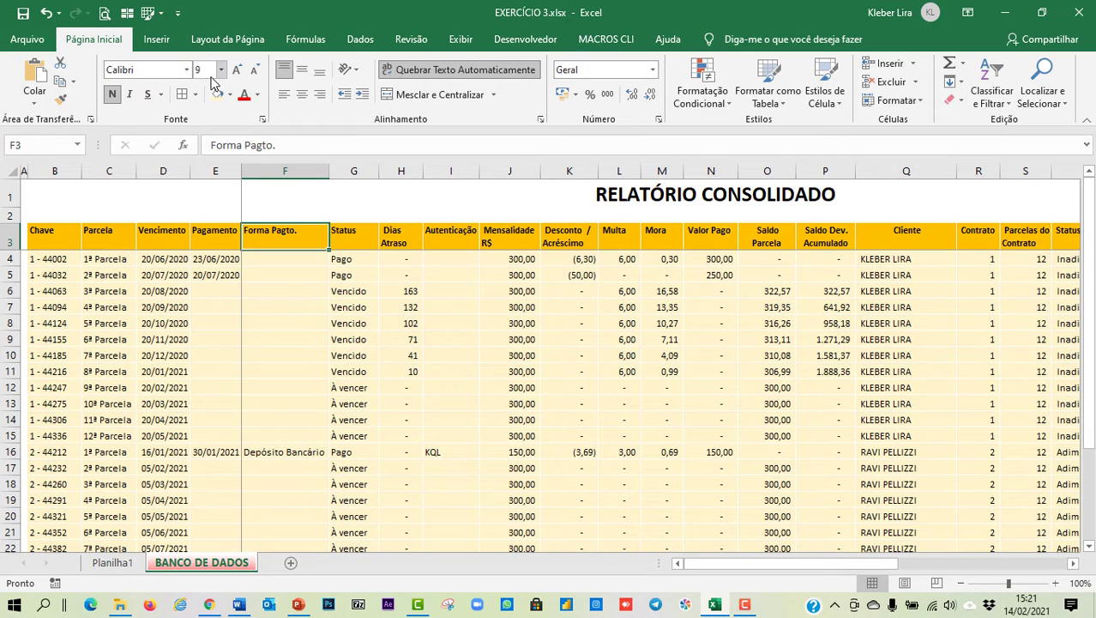
{"action": "left_click", "coordinate": [204, 243]}
{"action": "left_click", "coordinate": [173, 279]}
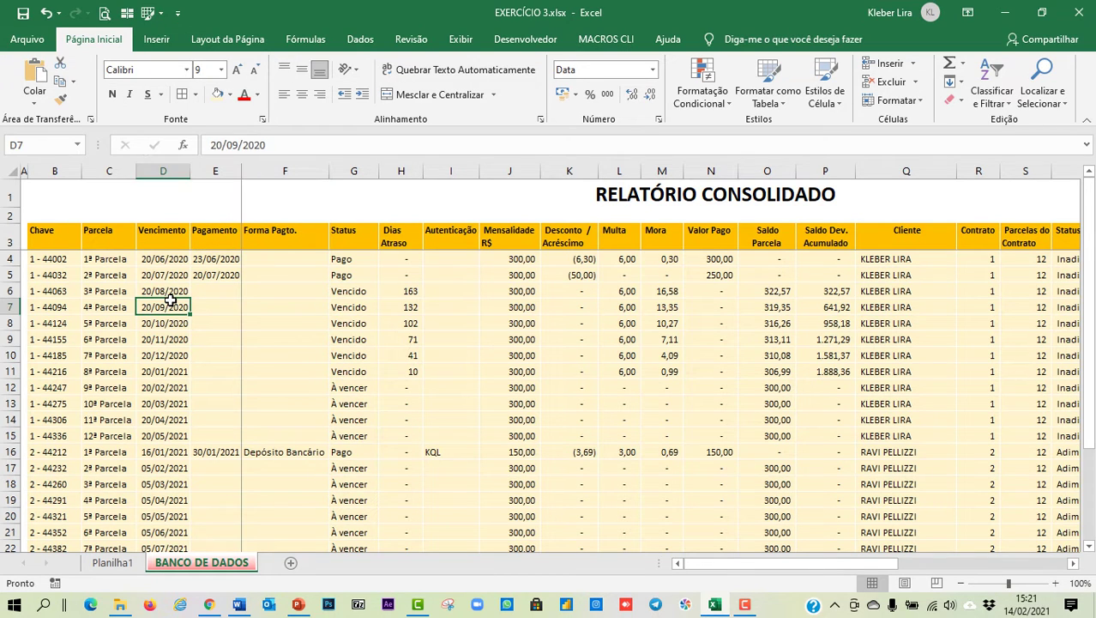
{"action": "left_click", "coordinate": [246, 279]}
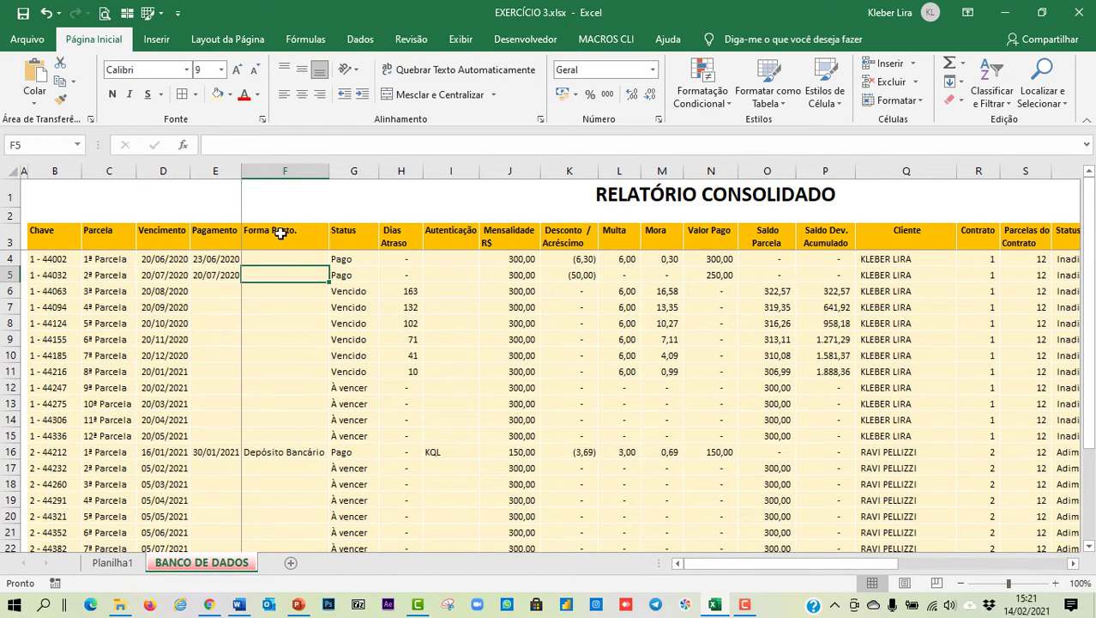
{"action": "left_click", "coordinate": [280, 234]}
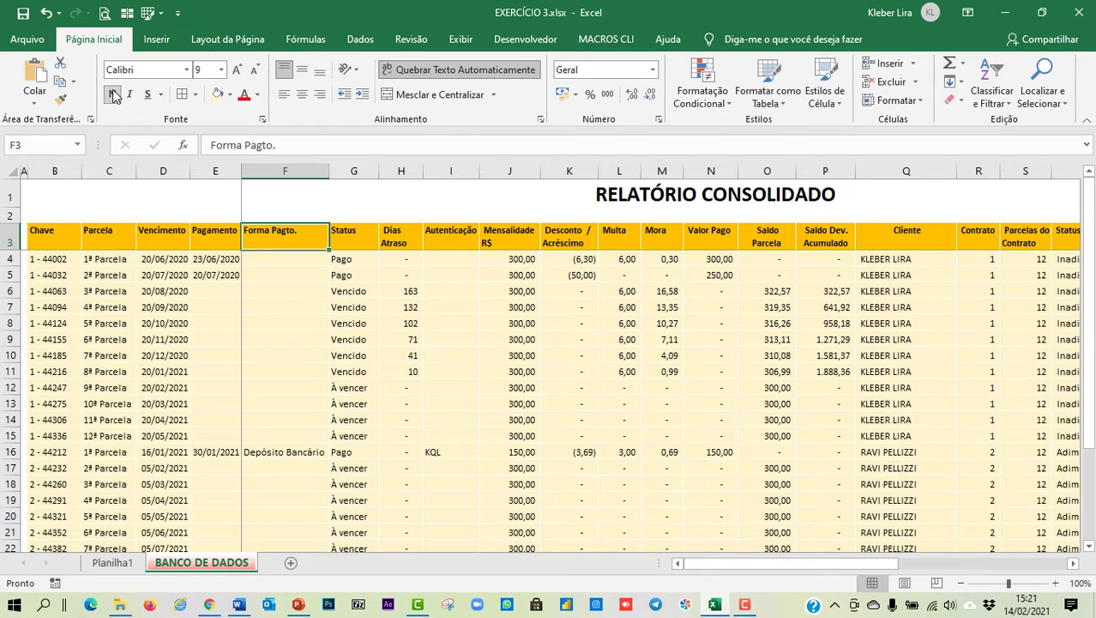
{"action": "left_click", "coordinate": [114, 564]}
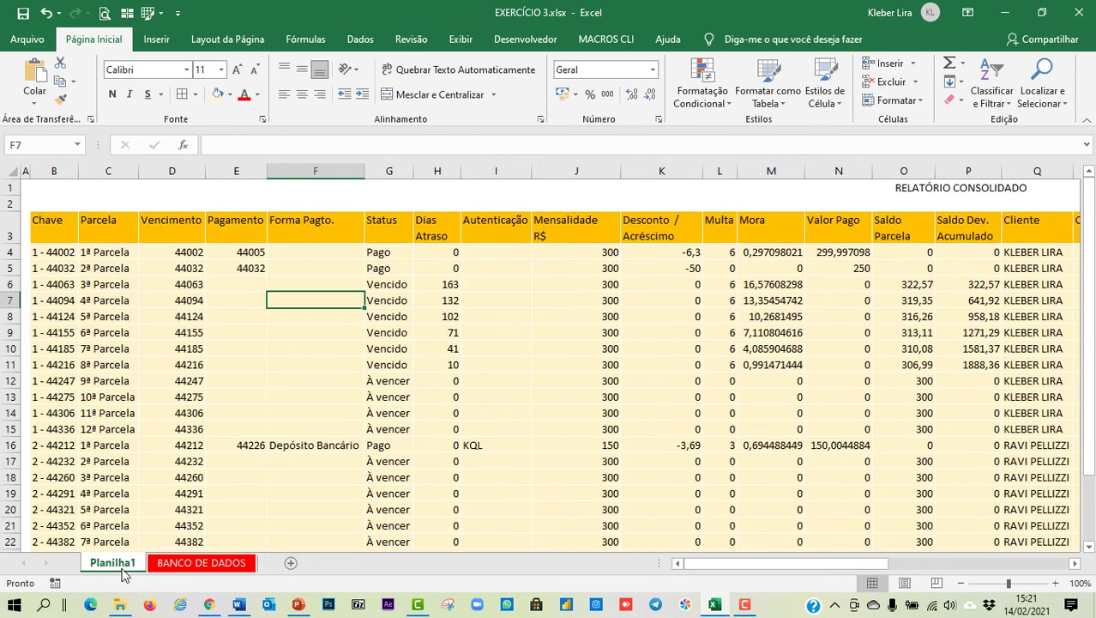
{"action": "left_click_drag", "start_coordinate": [43, 222], "coordinate": [986, 540]}
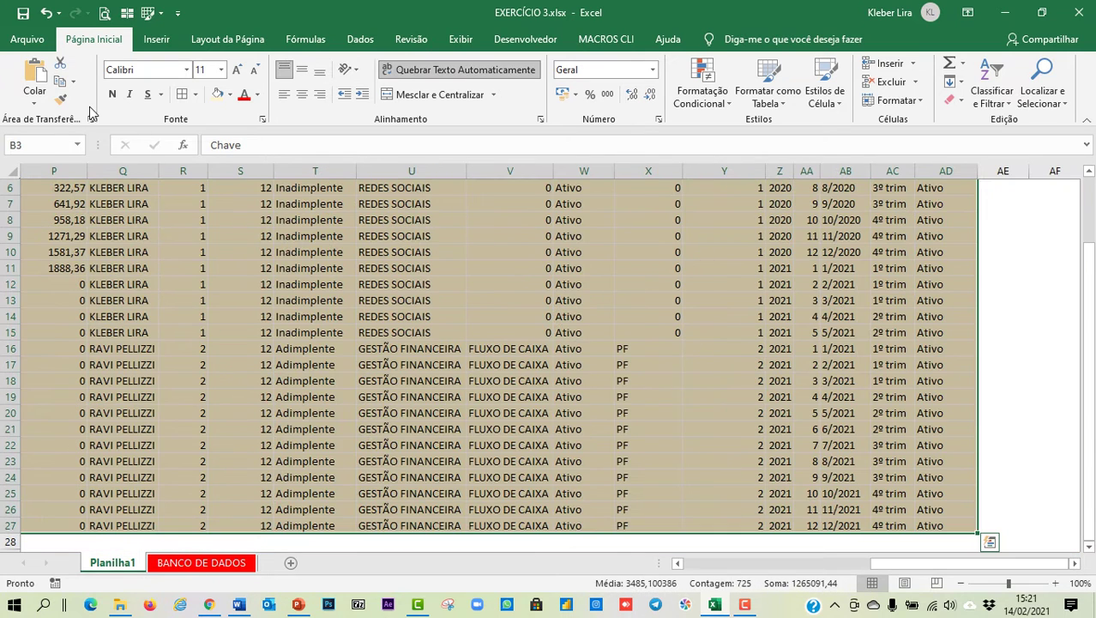
{"action": "left_click", "coordinate": [221, 70]}
{"action": "left_click", "coordinate": [204, 102]}
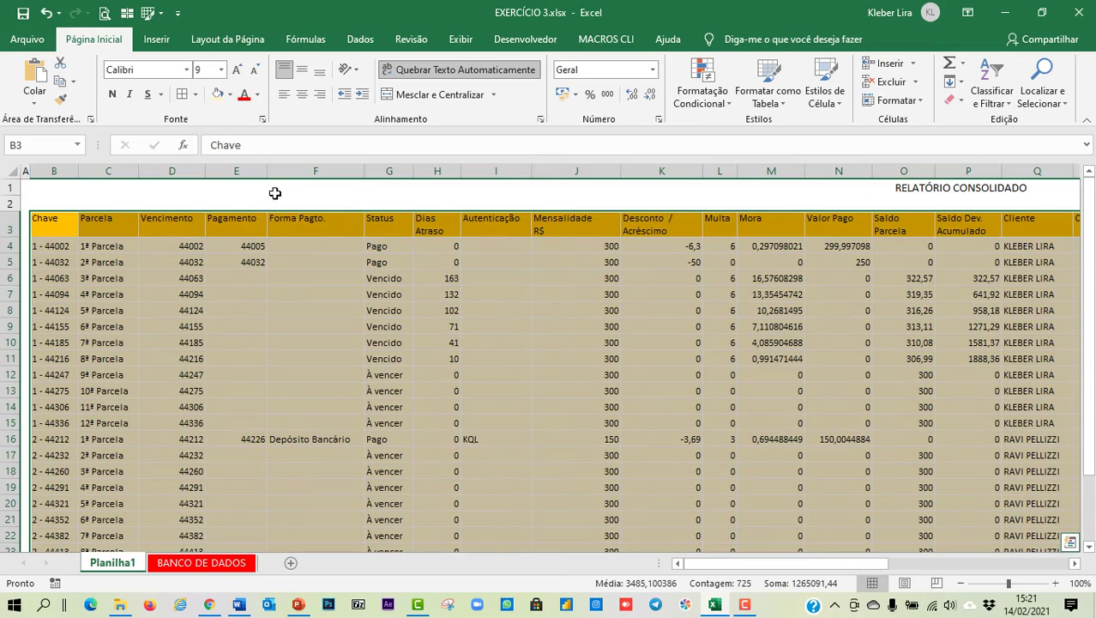
- Make the header row B3:AD3 bold in Planilha1
{"action": "left_click_drag", "start_coordinate": [50, 229], "coordinate": [954, 230]}
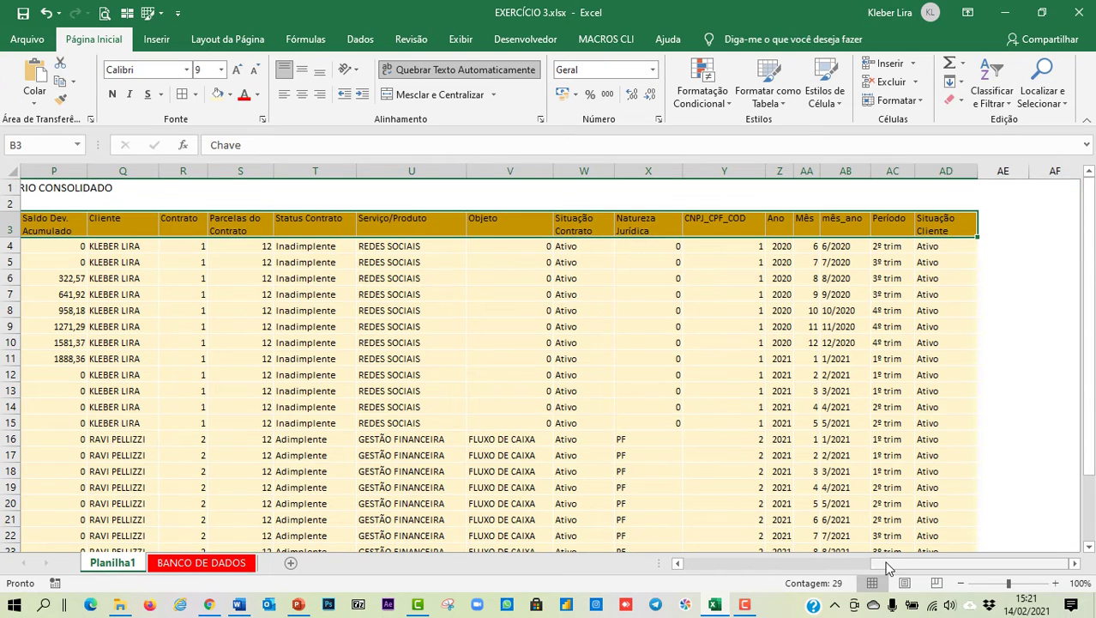
{"action": "left_click_drag", "start_coordinate": [889, 565], "coordinate": [693, 582]}
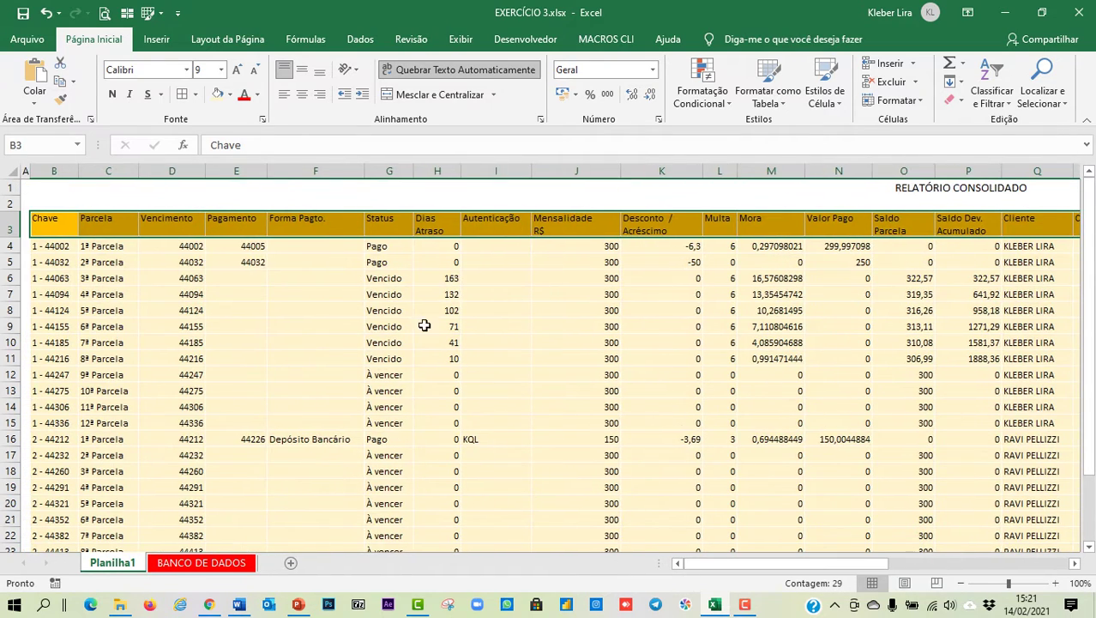
{"action": "left_click", "coordinate": [113, 94]}
{"action": "left_click", "coordinate": [225, 338]}
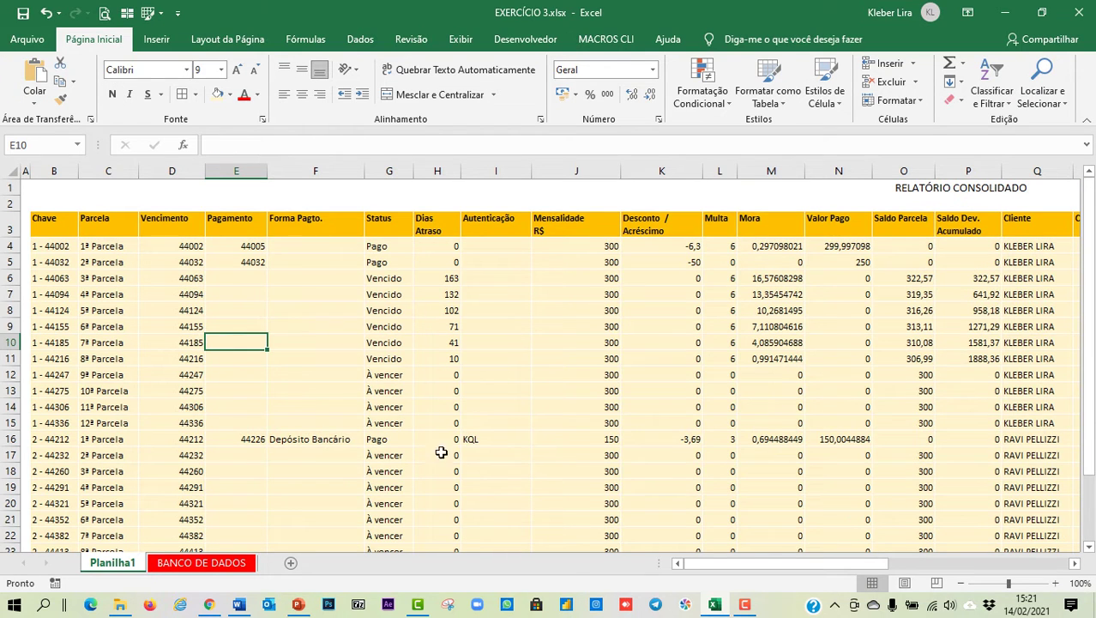
- Check the title's font in BANCO DE DADOS and format the RELATÓRIO CONSOLIDADO title in Planilha1 as size 20 bold
{"action": "left_click", "coordinate": [220, 563]}
{"action": "left_click", "coordinate": [747, 194]}
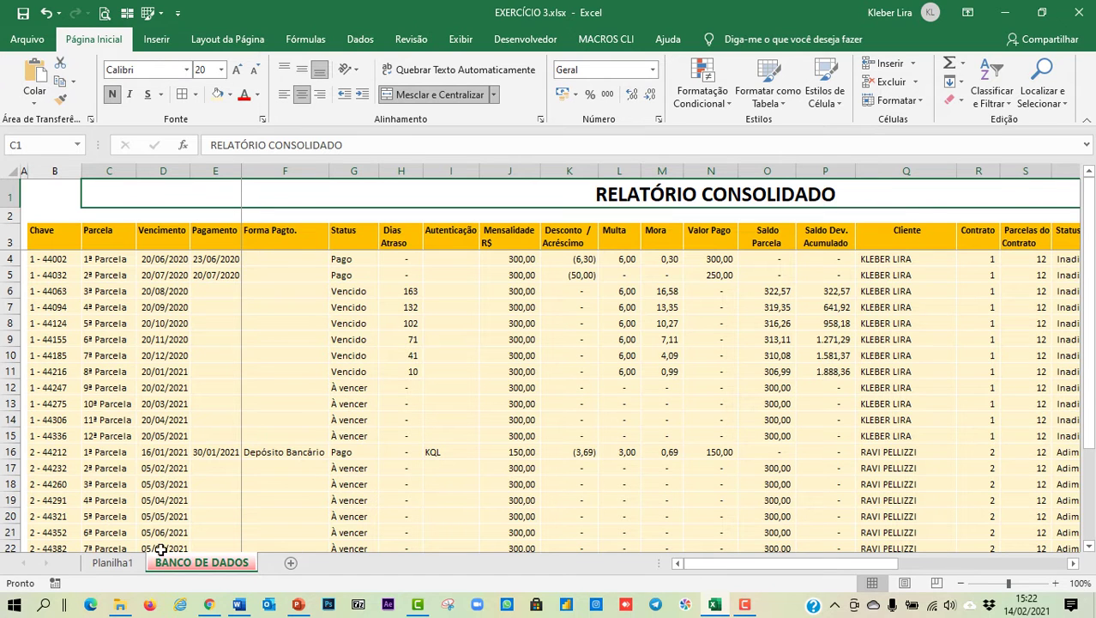
{"action": "left_click", "coordinate": [127, 567]}
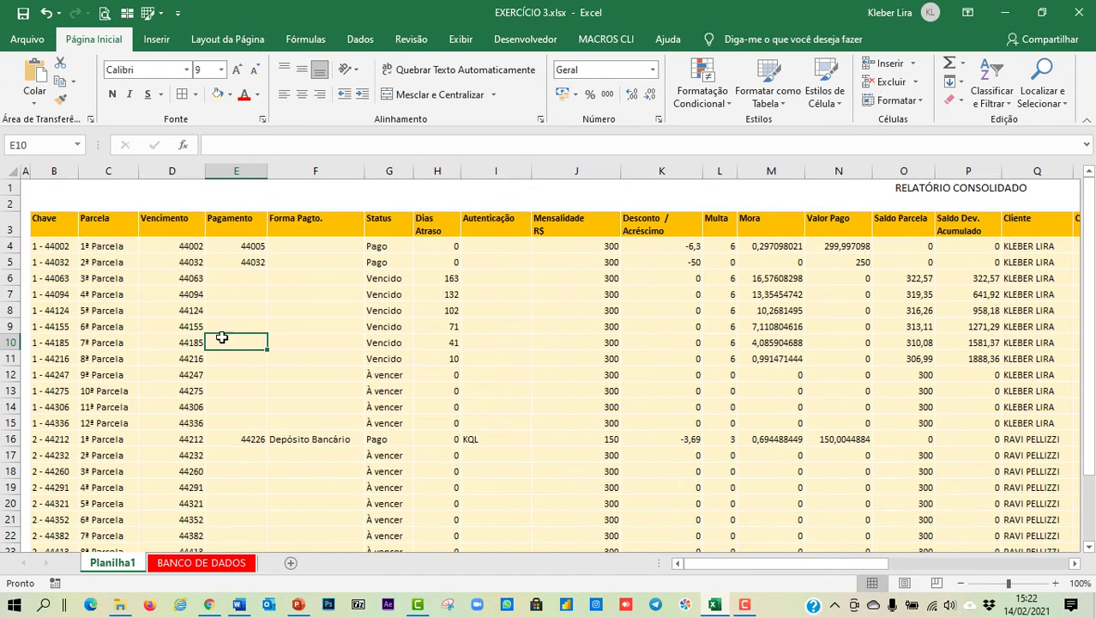
{"action": "left_click", "coordinate": [214, 189]}
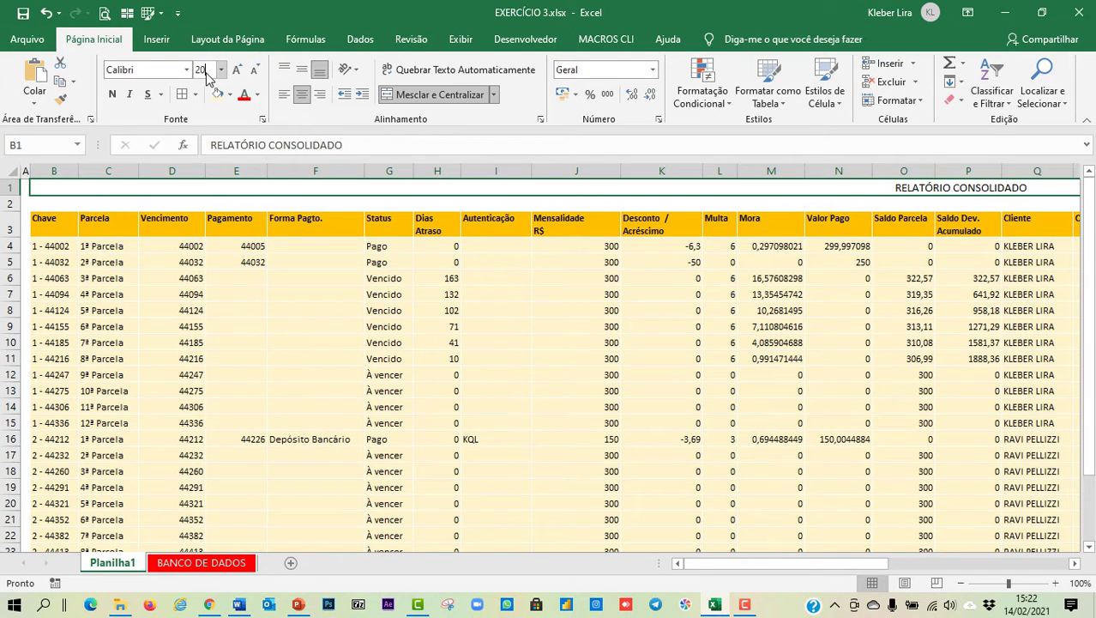
{"action": "key", "text": "Return"}
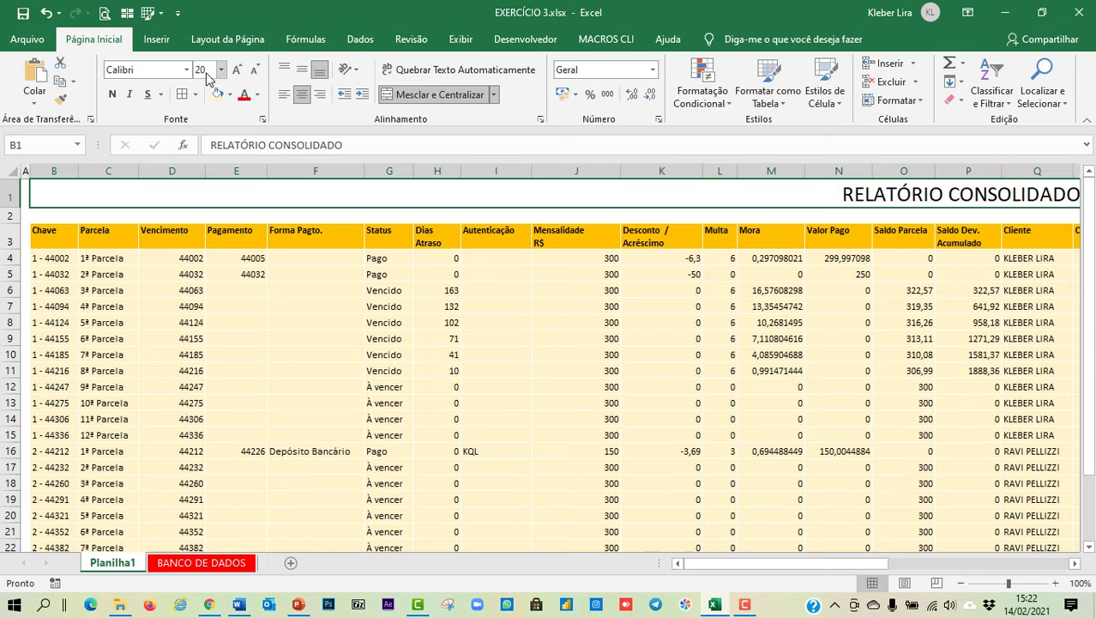
{"action": "left_click", "coordinate": [112, 95]}
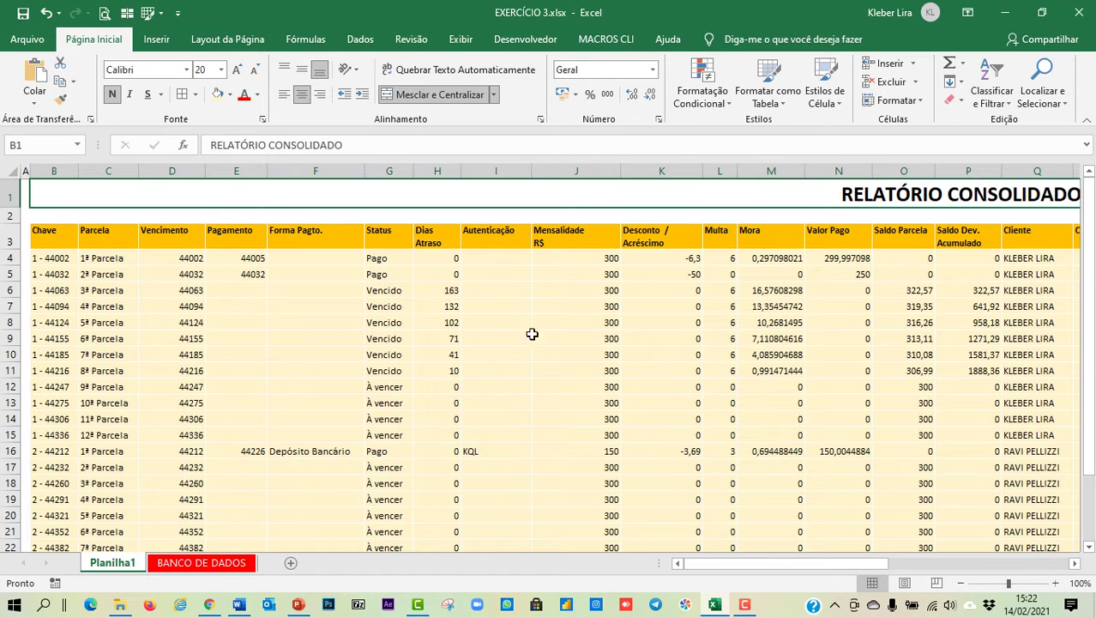
- Compare with BANCO DE DADOS and format the first Vencimento value, D4 in Planilha1, as Data Abreviada
{"action": "left_click", "coordinate": [214, 571]}
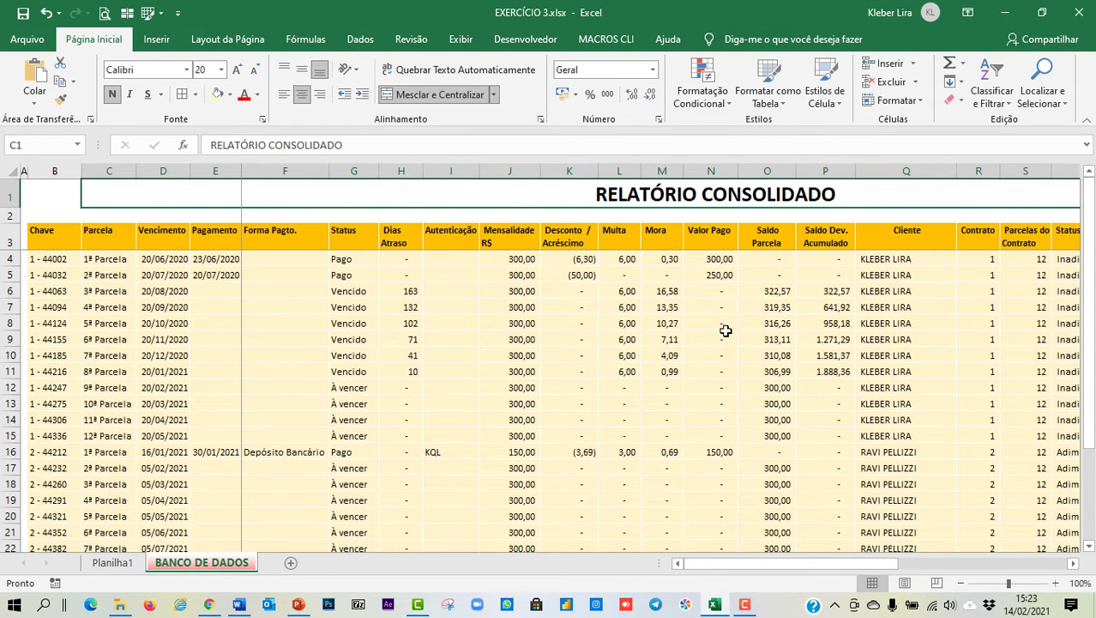
{"action": "left_click", "coordinate": [122, 562]}
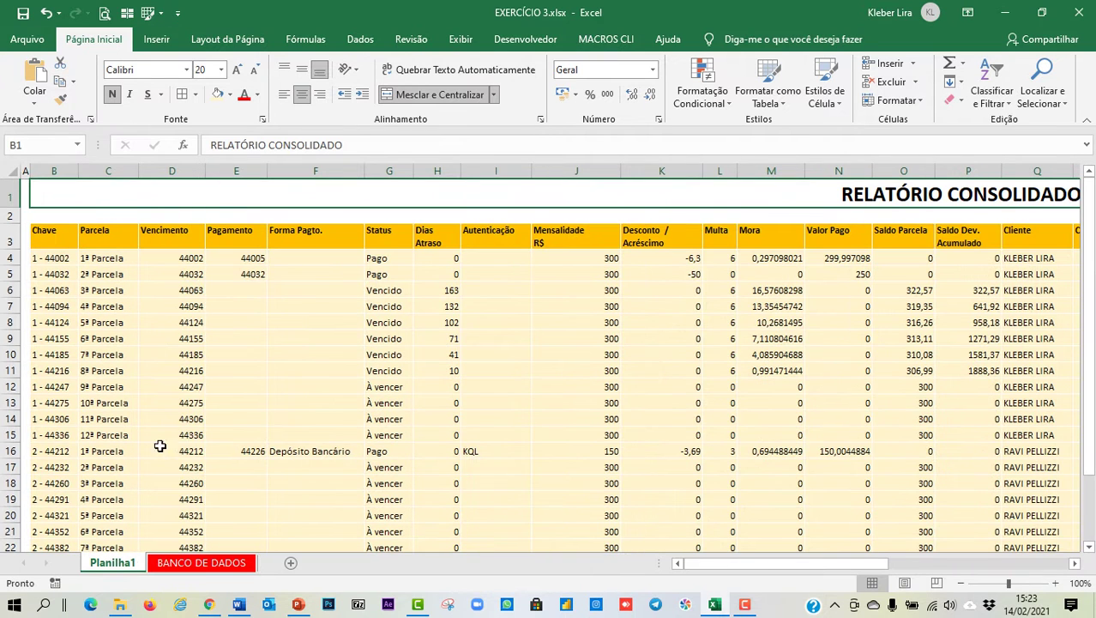
{"action": "left_click", "coordinate": [179, 263]}
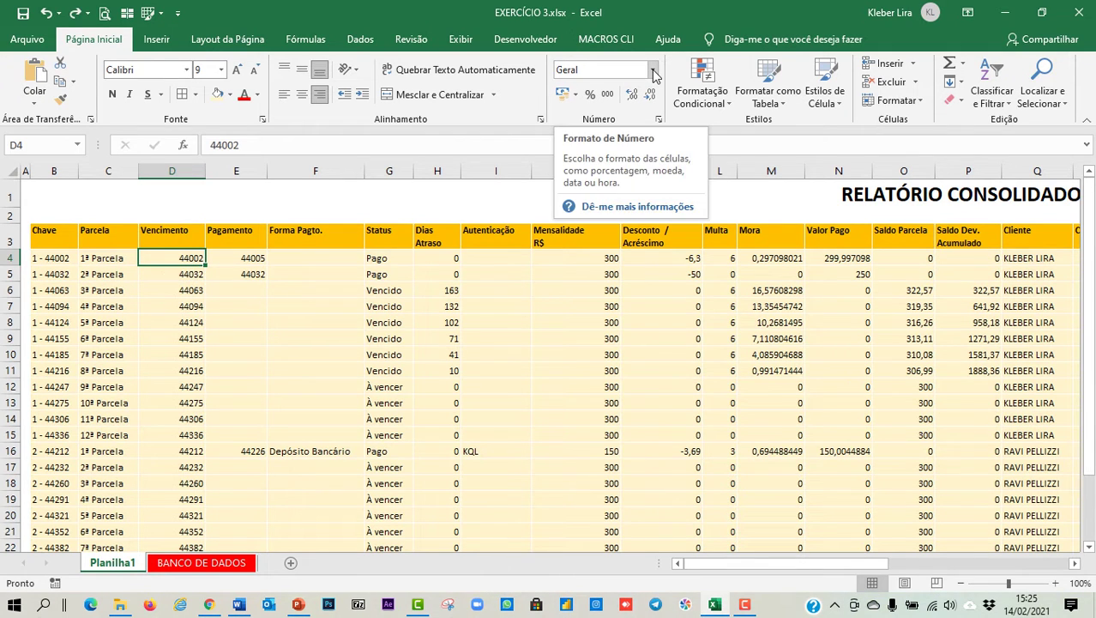
{"action": "left_click", "coordinate": [653, 71]}
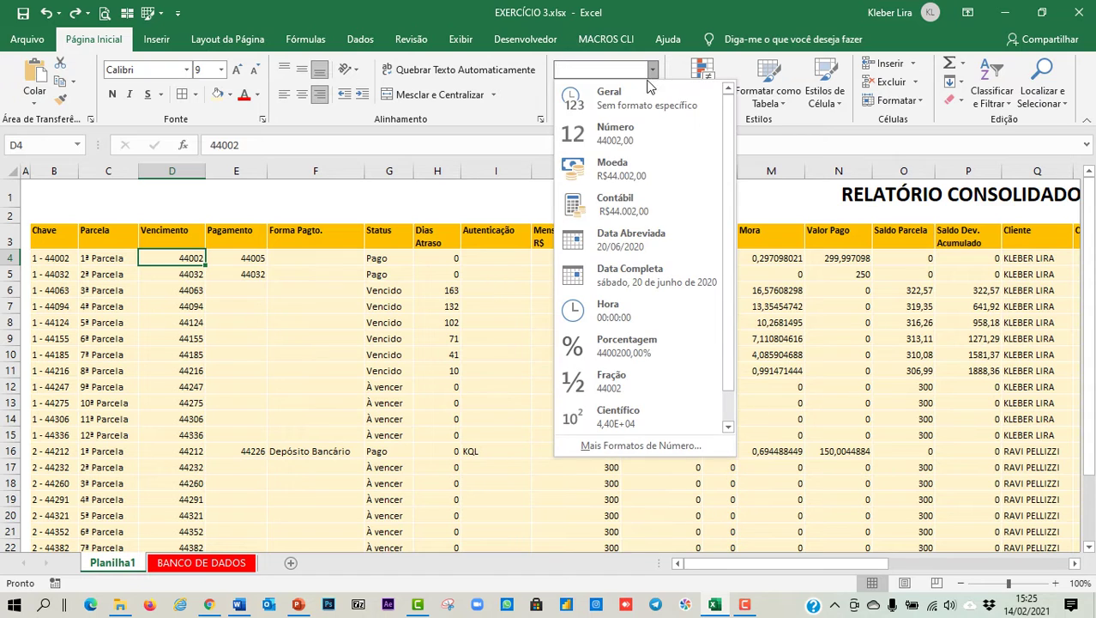
{"action": "left_click", "coordinate": [631, 239]}
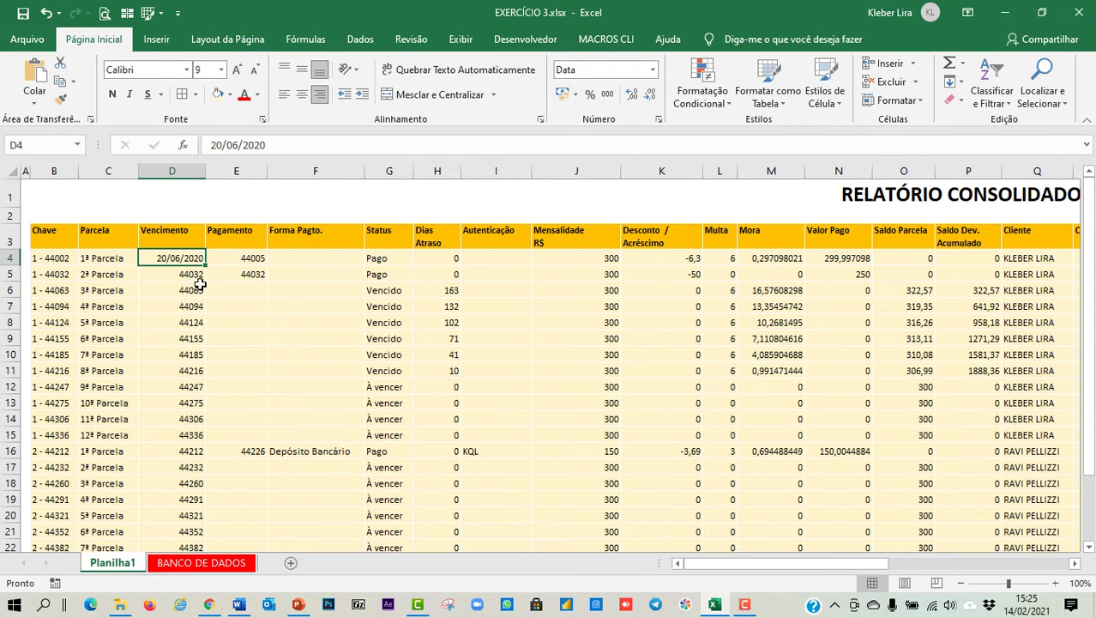
- Apply the Data Abreviada format to the remaining Vencimento values in D5:D27
{"action": "left_click_drag", "start_coordinate": [194, 275], "coordinate": [202, 521]}
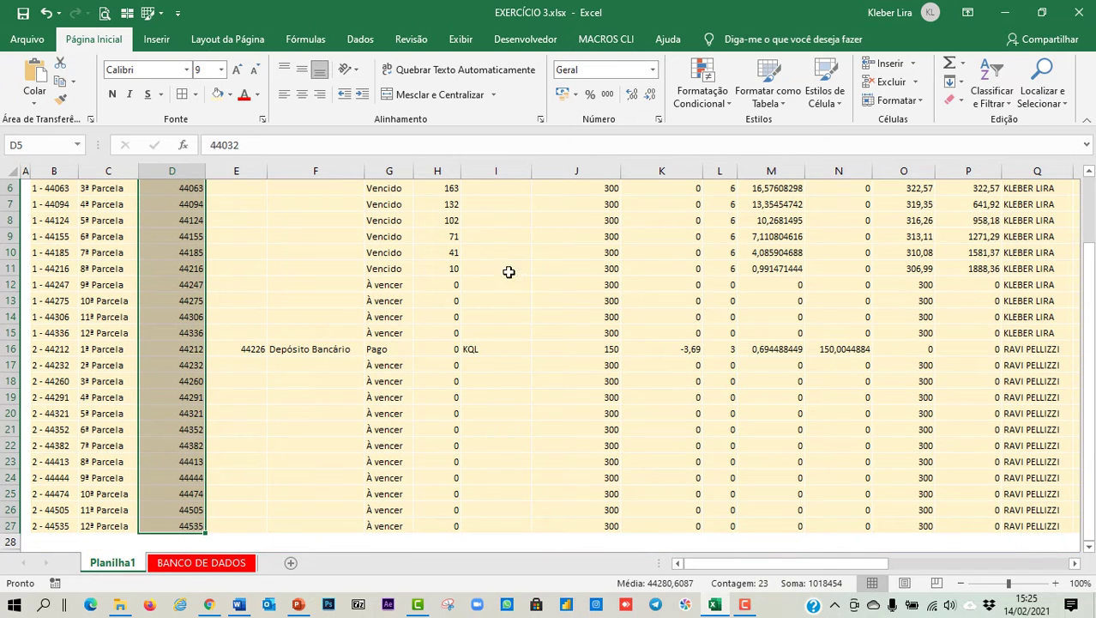
{"action": "left_click", "coordinate": [653, 70]}
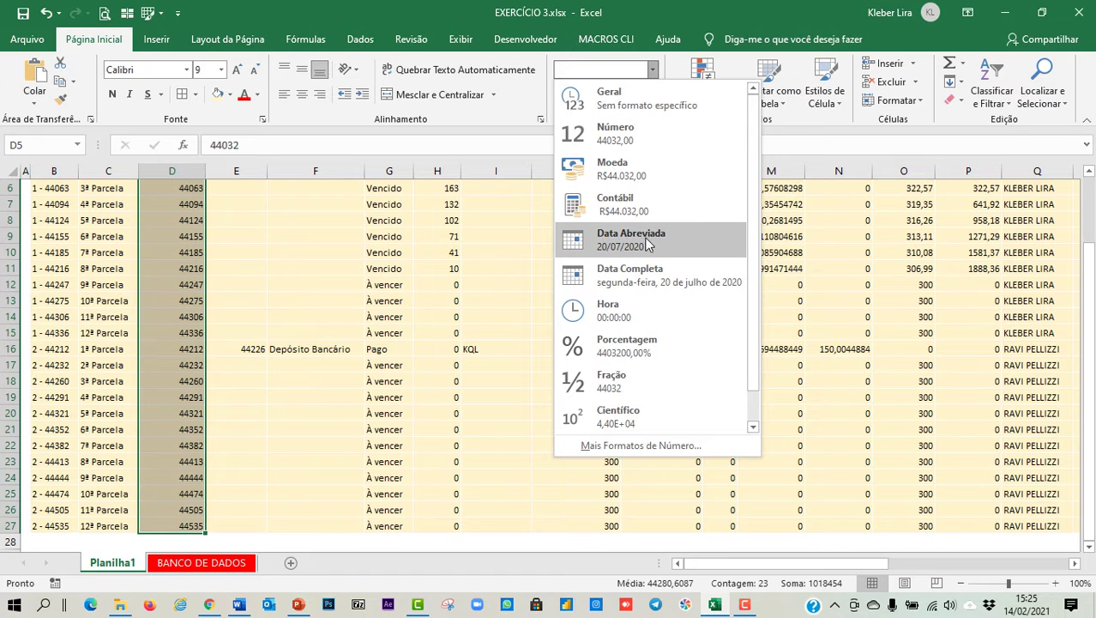
{"action": "left_click", "coordinate": [630, 239]}
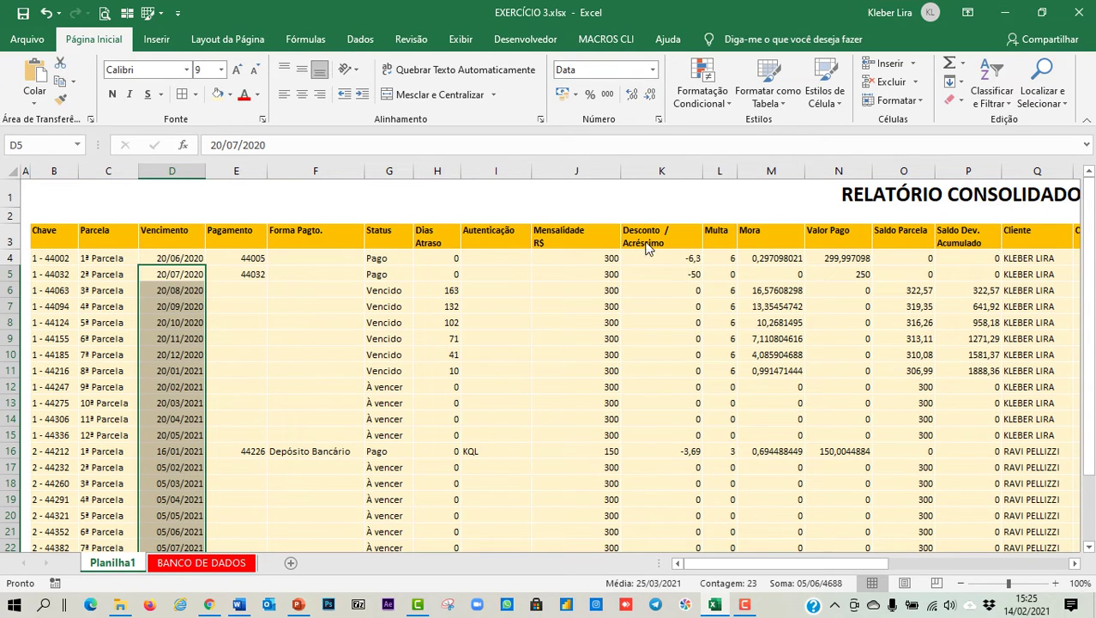
- Apply the Data Abreviada format to the Pagamento values in E4:E27
{"action": "left_click", "coordinate": [190, 305]}
{"action": "left_click", "coordinate": [193, 338]}
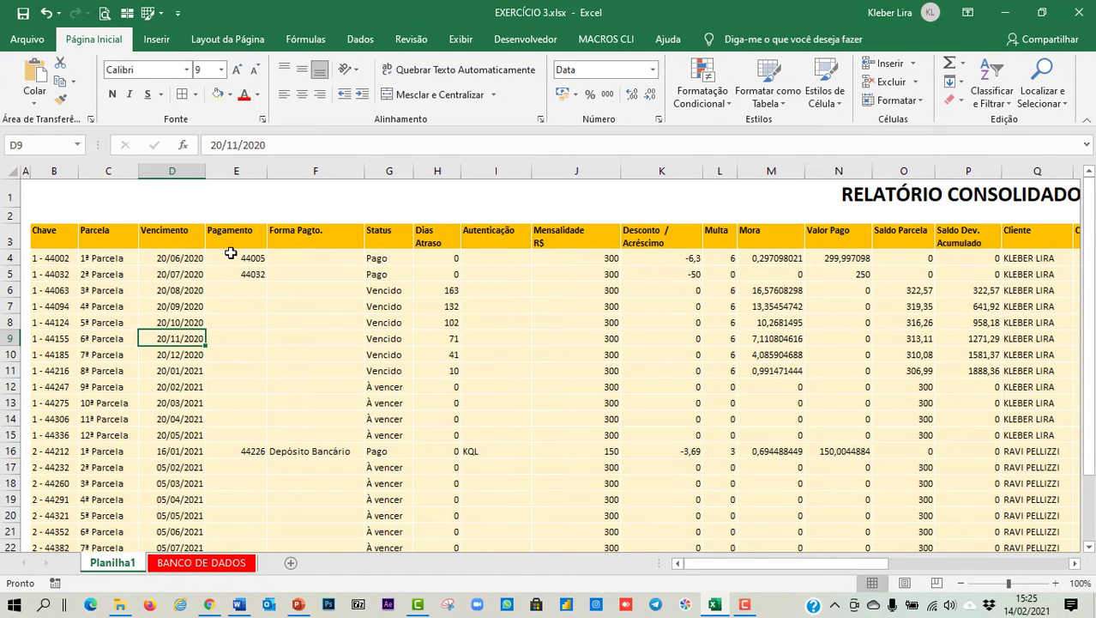
{"action": "left_click_drag", "start_coordinate": [231, 259], "coordinate": [239, 569]}
{"action": "left_click", "coordinate": [652, 69]}
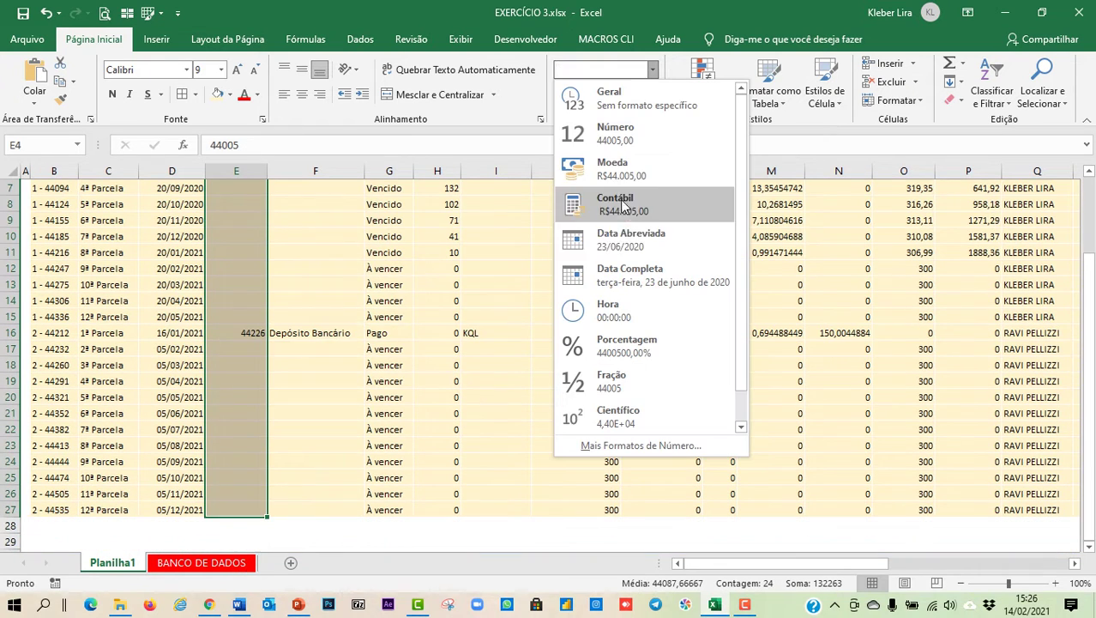
{"action": "left_click", "coordinate": [622, 256]}
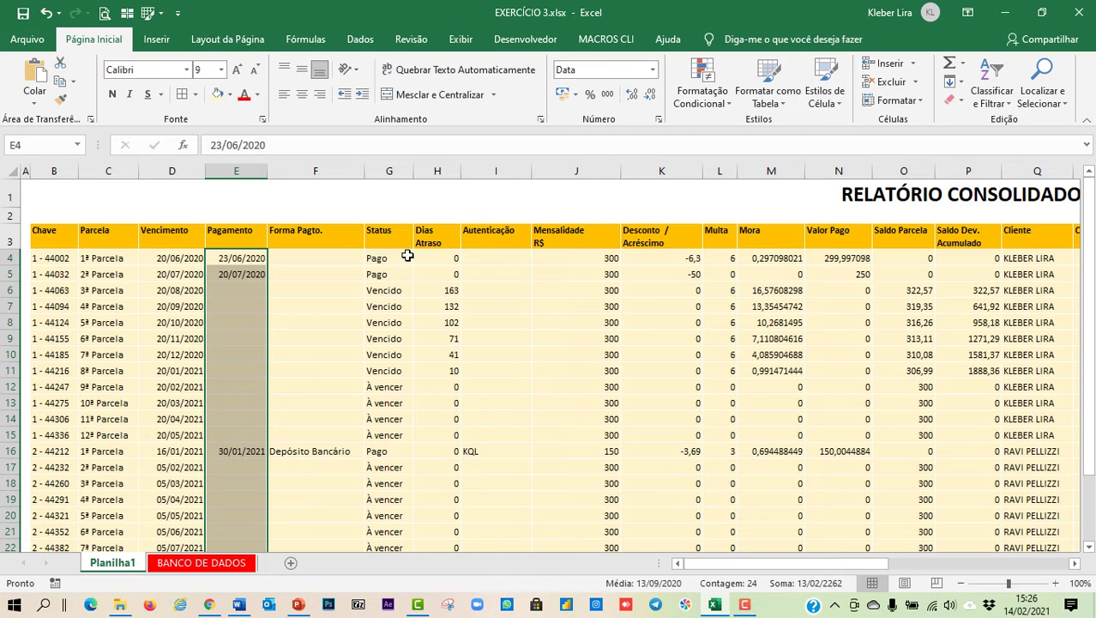
{"action": "left_click", "coordinate": [372, 289]}
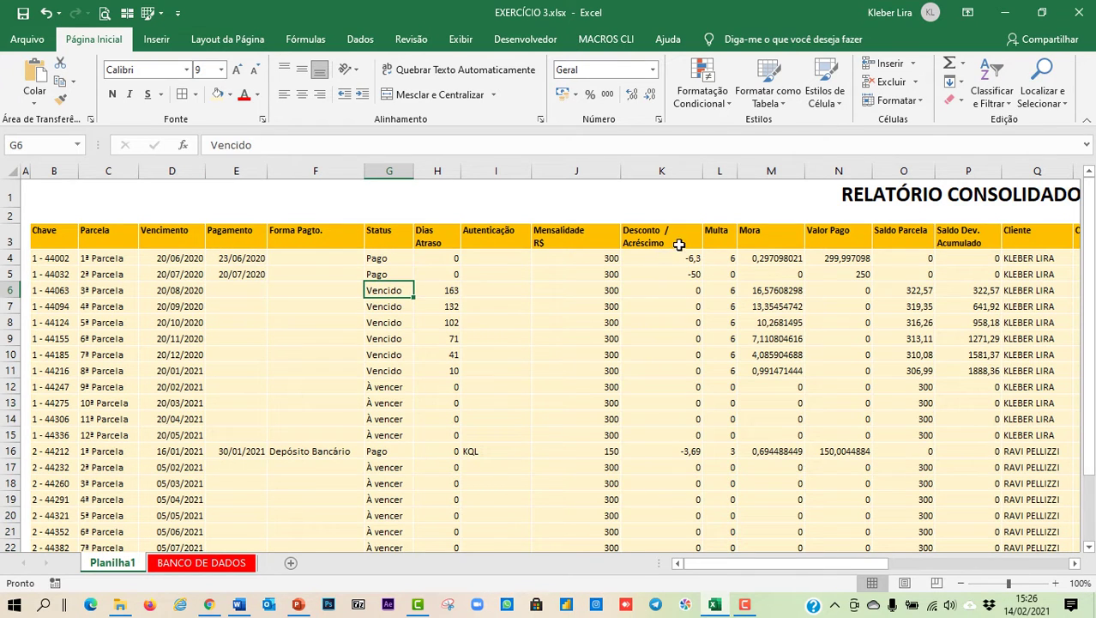
- Look across the row 3 headers from Situação Cliente back to Chave to identify the columns that still need formatting
{"action": "left_click", "coordinate": [682, 237]}
{"action": "key", "text": "ctrl+Right"}
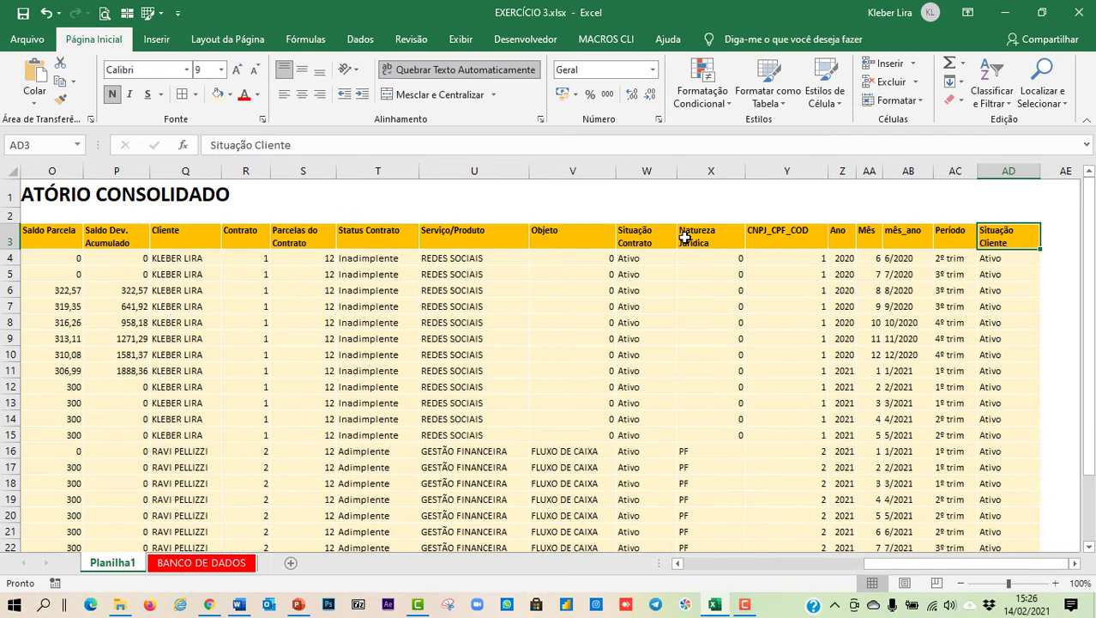
{"action": "key", "text": "Left"}
{"action": "key", "text": "Left"}
{"action": "key", "text": "Left"}
{"action": "key", "text": "Left"}
{"action": "key", "text": "Left"}
{"action": "key", "text": "Left"}
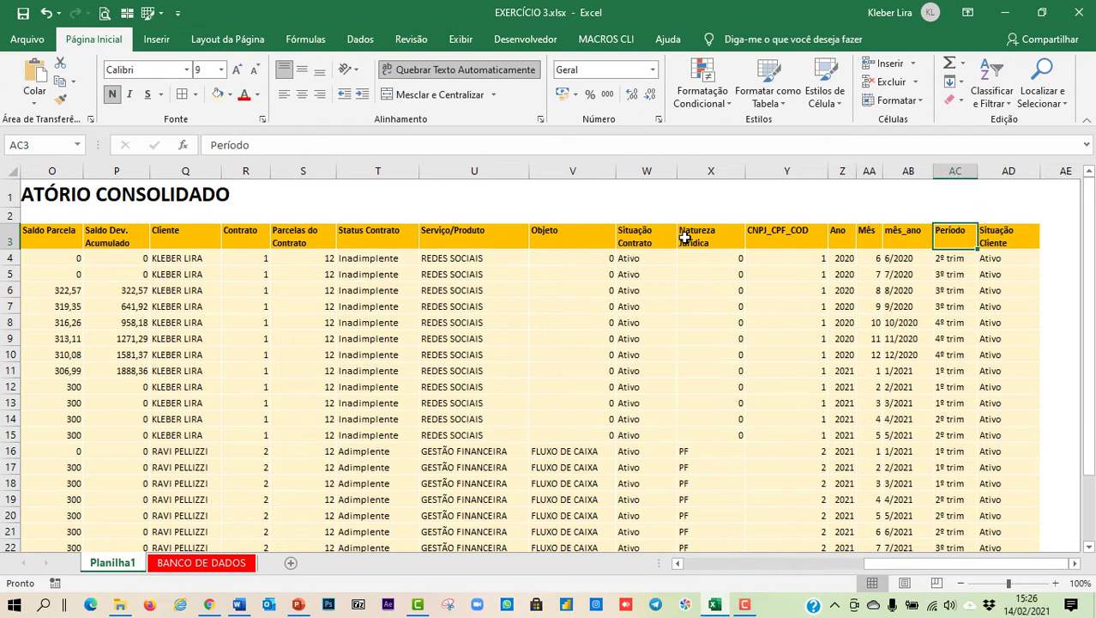
{"action": "key", "text": "Left"}
{"action": "key", "text": "Left"}
{"action": "key", "text": "Left"}
{"action": "key", "text": "Left"}
{"action": "key", "text": "Left"}
{"action": "key", "text": "Left"}
{"action": "key", "text": "Left"}
{"action": "key", "text": "Left"}
{"action": "key", "text": "Left"}
{"action": "key", "text": "Left"}
{"action": "key", "text": "Left"}
{"action": "key", "text": "Left"}
{"action": "key", "text": "Left"}
{"action": "key", "text": "Left"}
{"action": "key", "text": "Left"}
{"action": "key", "text": "Left"}
{"action": "key", "text": "Left"}
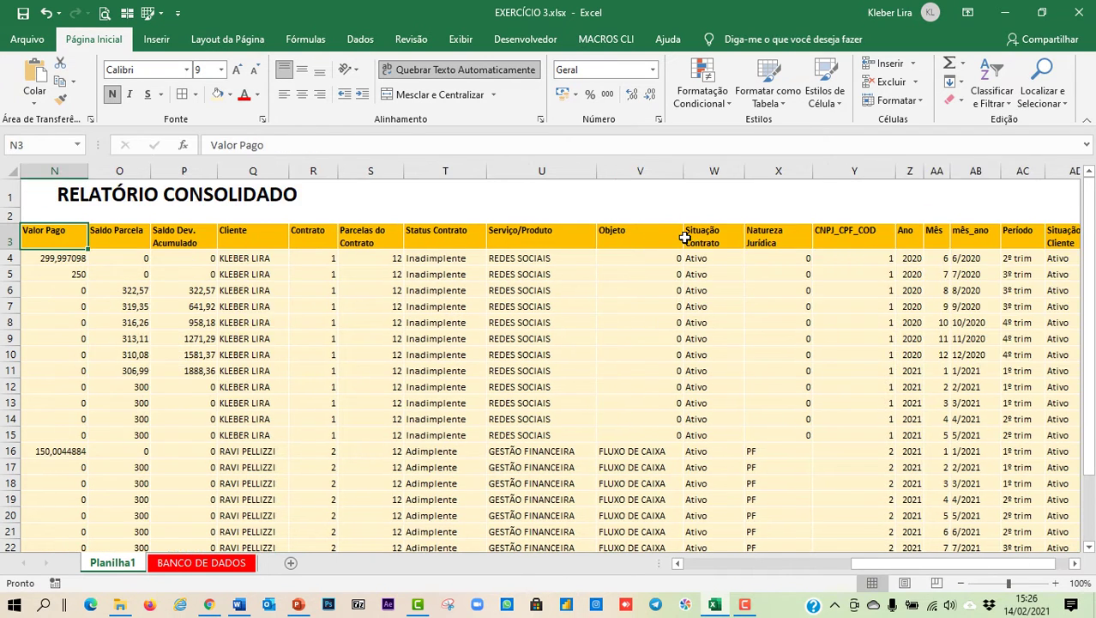
{"action": "key", "text": "Left"}
{"action": "key", "text": "Left"}
{"action": "key", "text": "Left"}
{"action": "key", "text": "Left"}
{"action": "key", "text": "Left"}
{"action": "key", "text": "Left"}
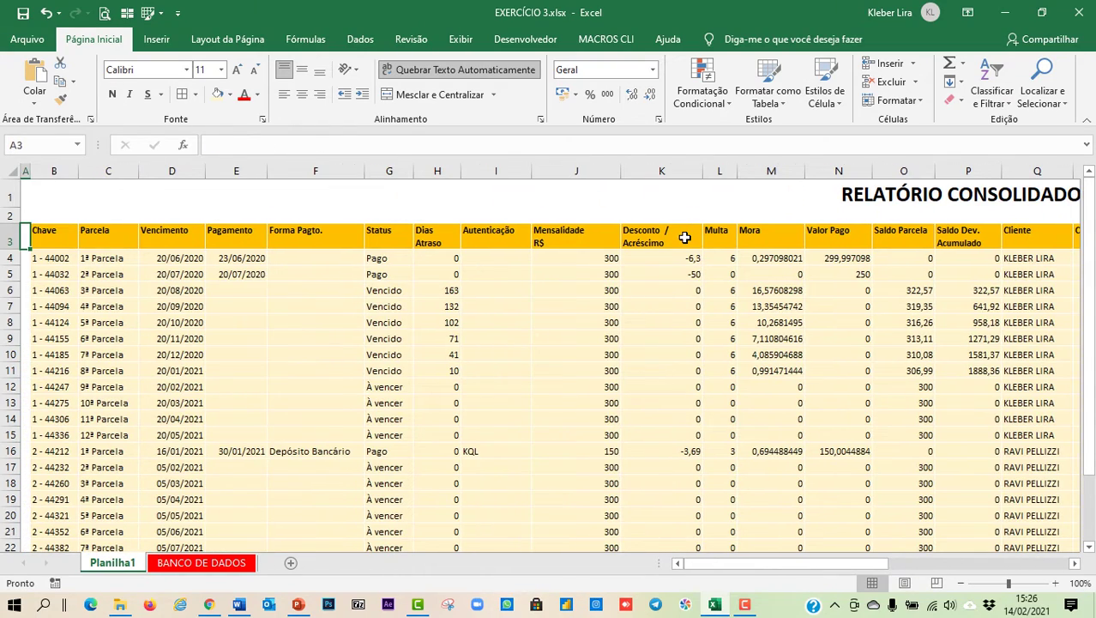
{"action": "key", "text": "Right"}
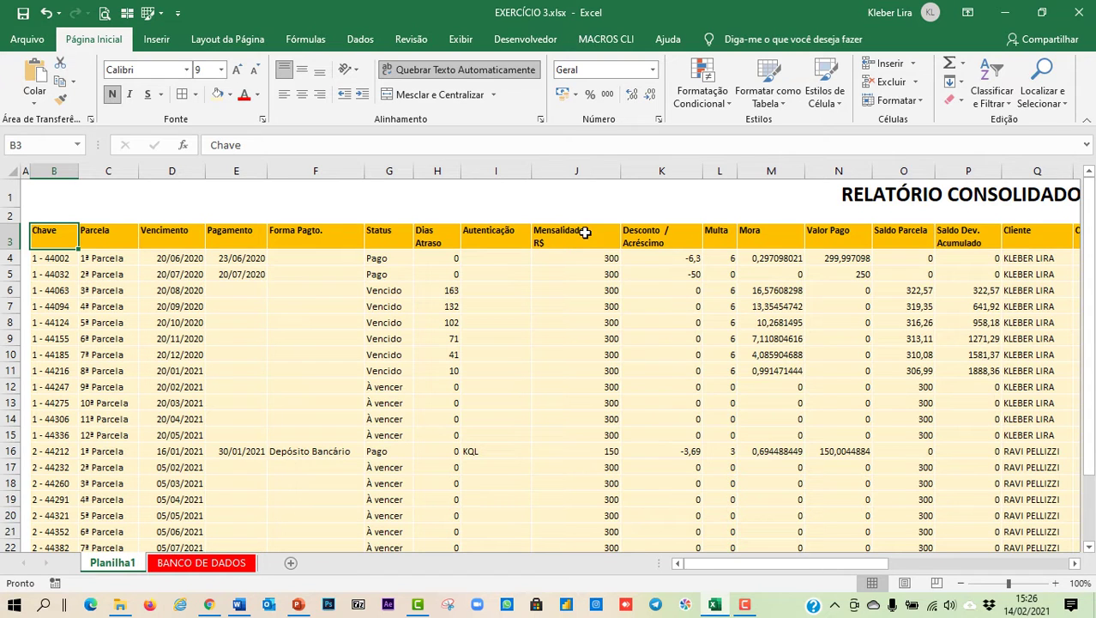
- Apply the Contábil number format without a currency symbol, with two decimals, to the Mensalidade values in J4:J27
{"action": "left_click", "coordinate": [596, 258]}
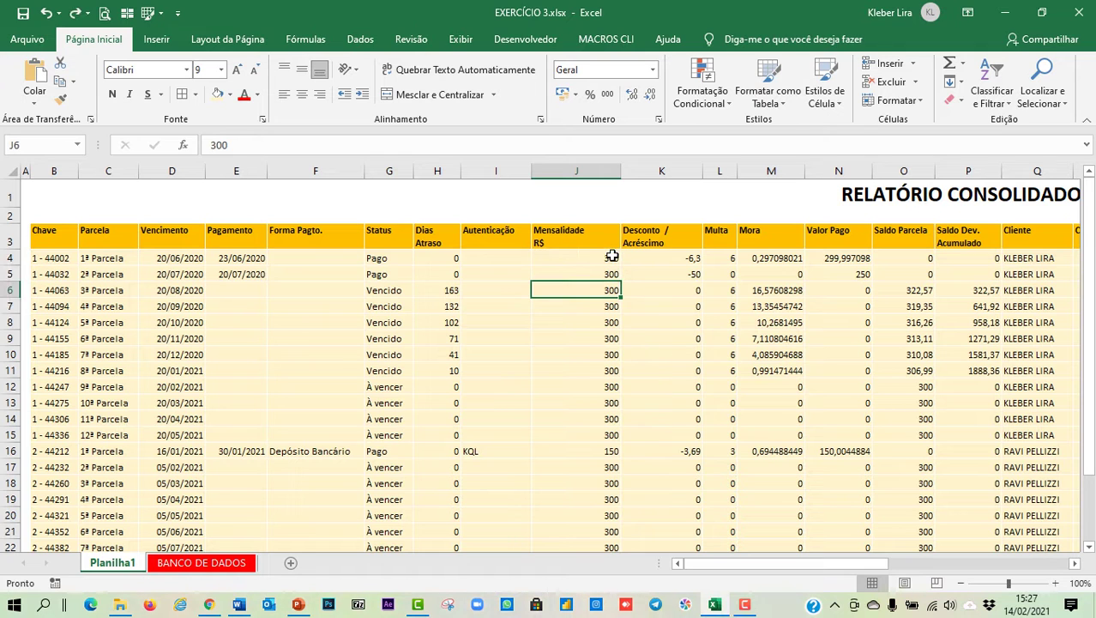
{"action": "left_click_drag", "start_coordinate": [611, 256], "coordinate": [600, 522]}
{"action": "scroll", "coordinate": [629, 375], "scroll_direction": "up", "scroll_amount": 2}
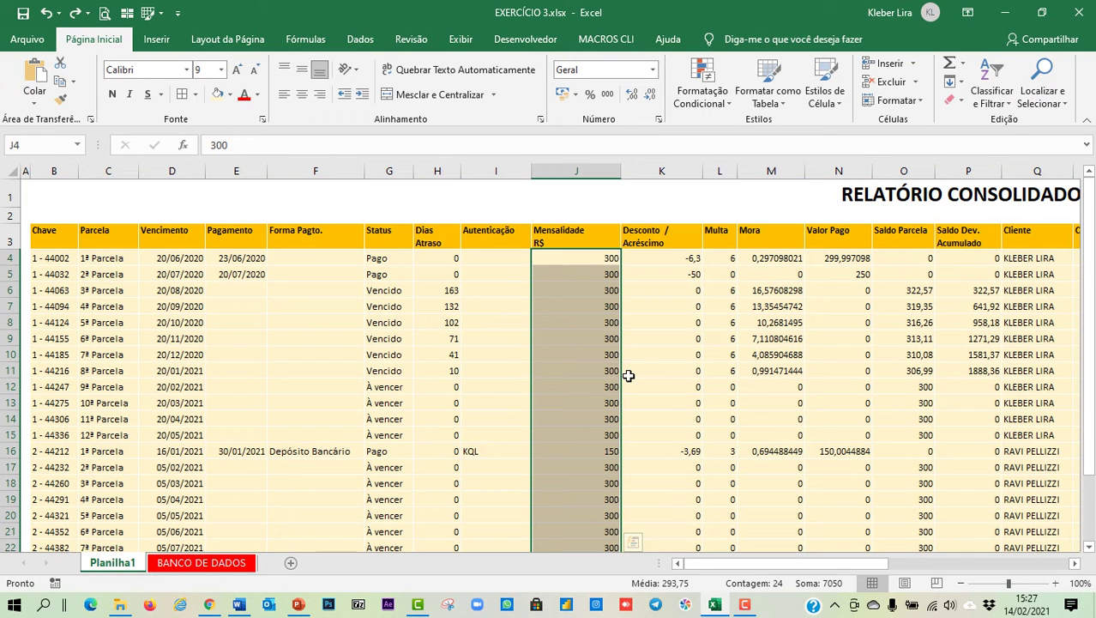
{"action": "left_click", "coordinate": [611, 101]}
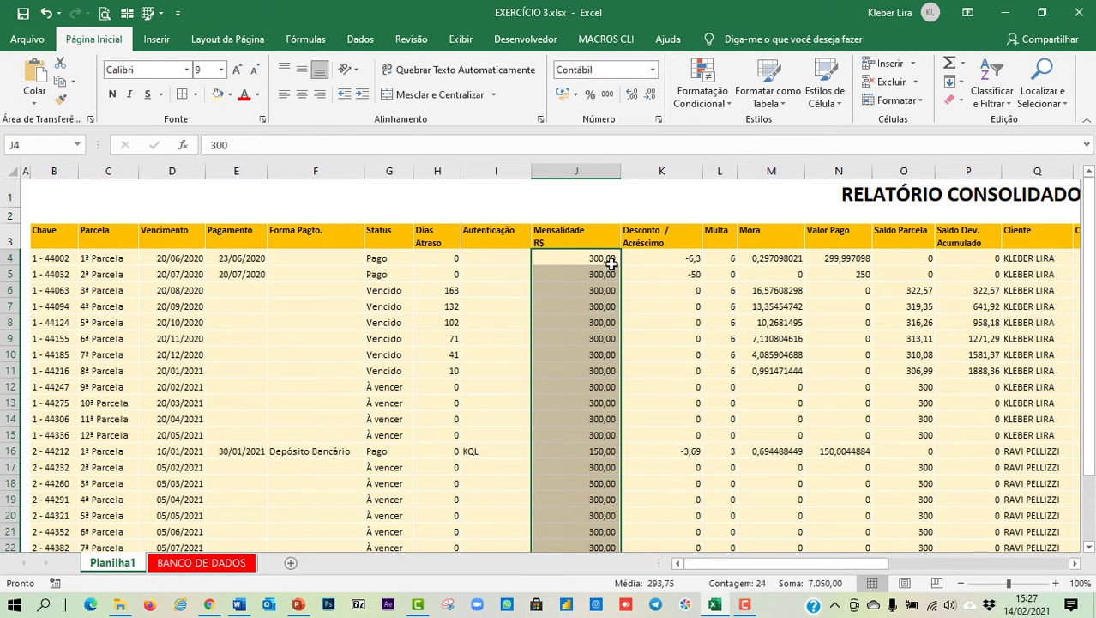
- Try reducing the Mensalidade values to no decimals and restore the two decimal places
{"action": "left_click", "coordinate": [651, 96]}
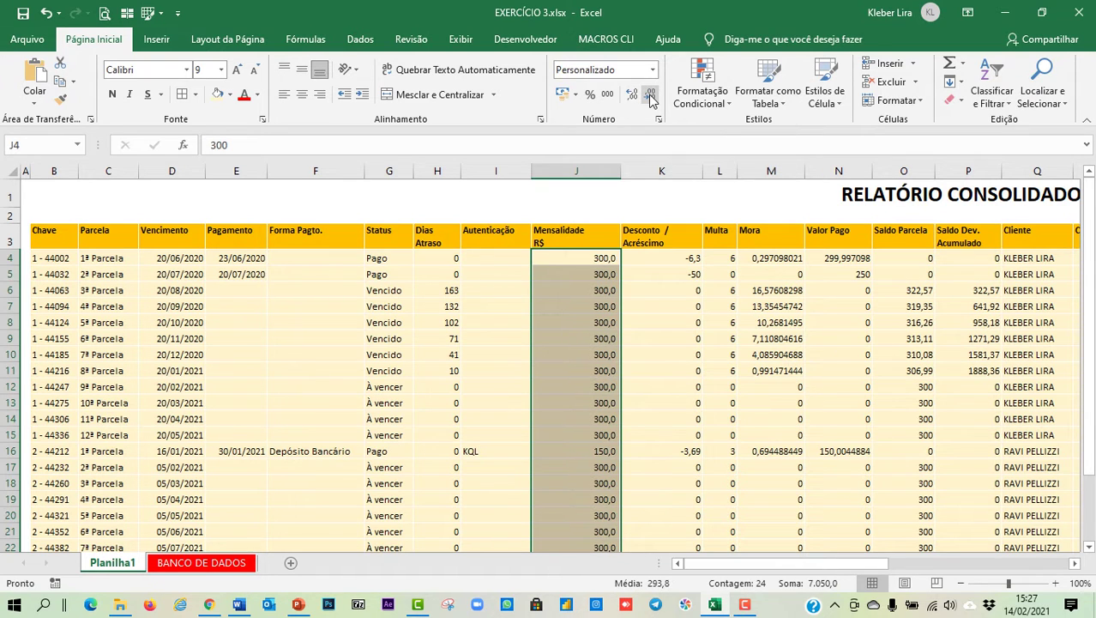
{"action": "left_click", "coordinate": [650, 96]}
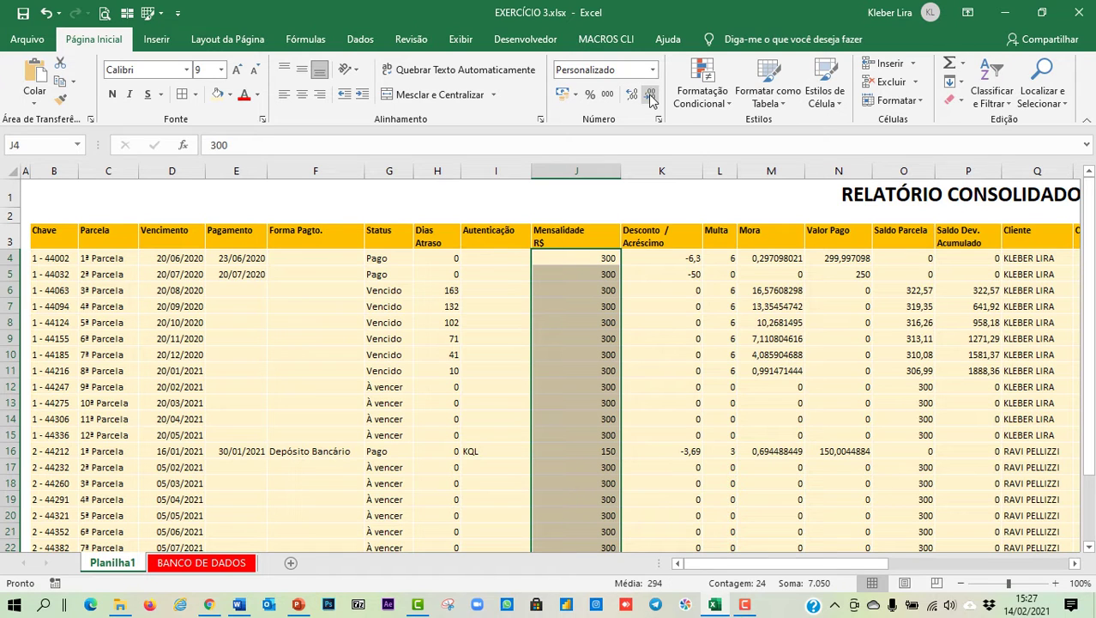
{"action": "left_click", "coordinate": [633, 95]}
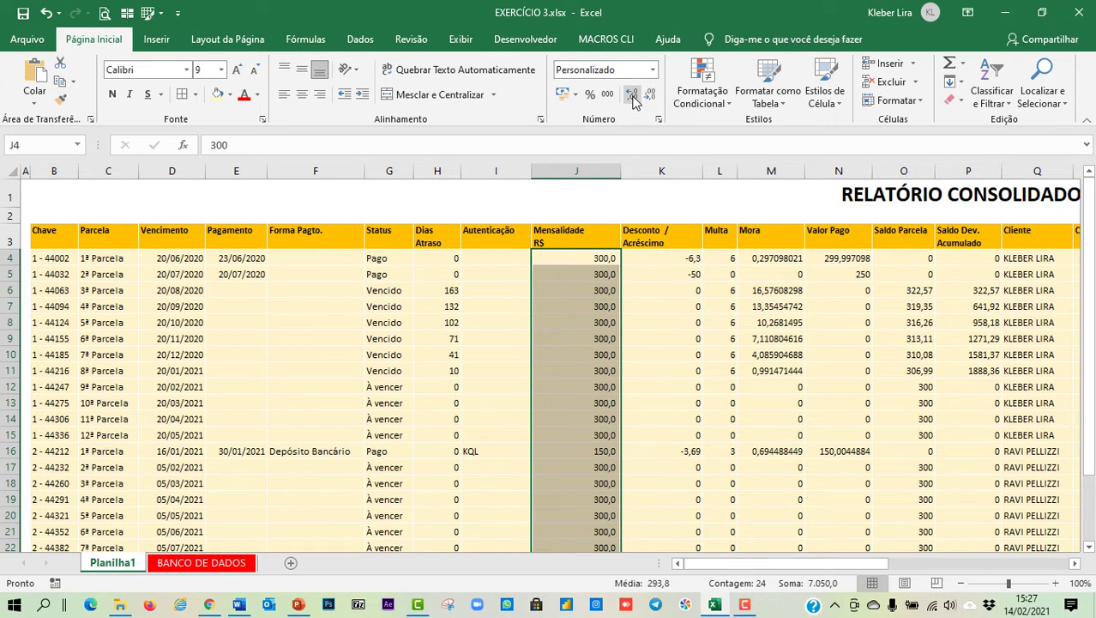
{"action": "left_click", "coordinate": [632, 96]}
{"action": "left_click", "coordinate": [577, 402]}
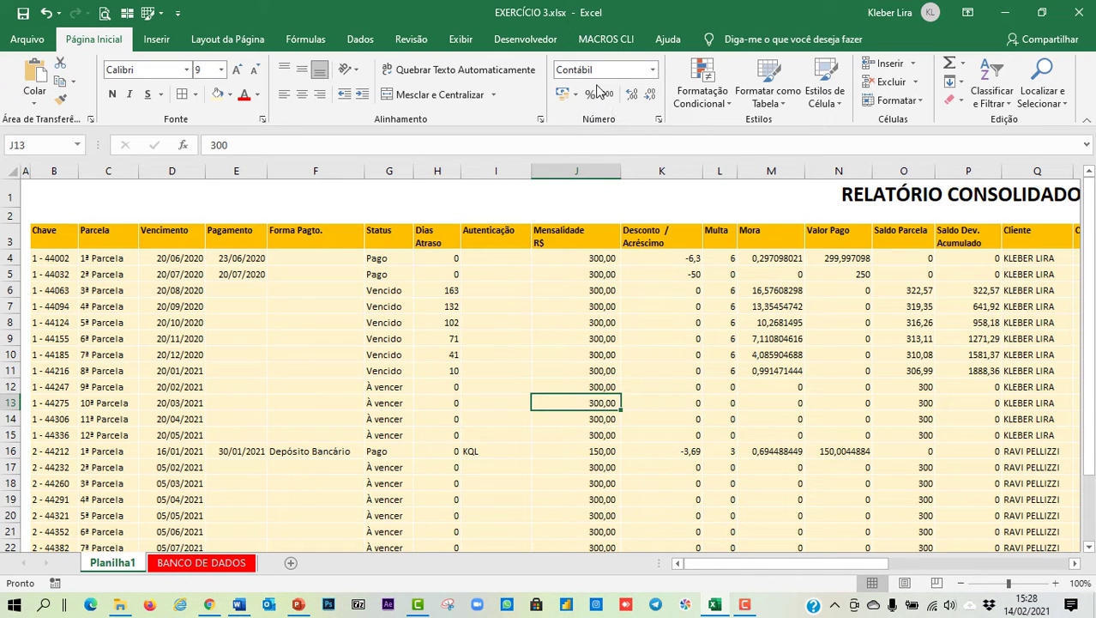
- Try the Porcentagem format on K16 in the Desconto / Acréscimo column and undo it
{"action": "left_click", "coordinate": [690, 449]}
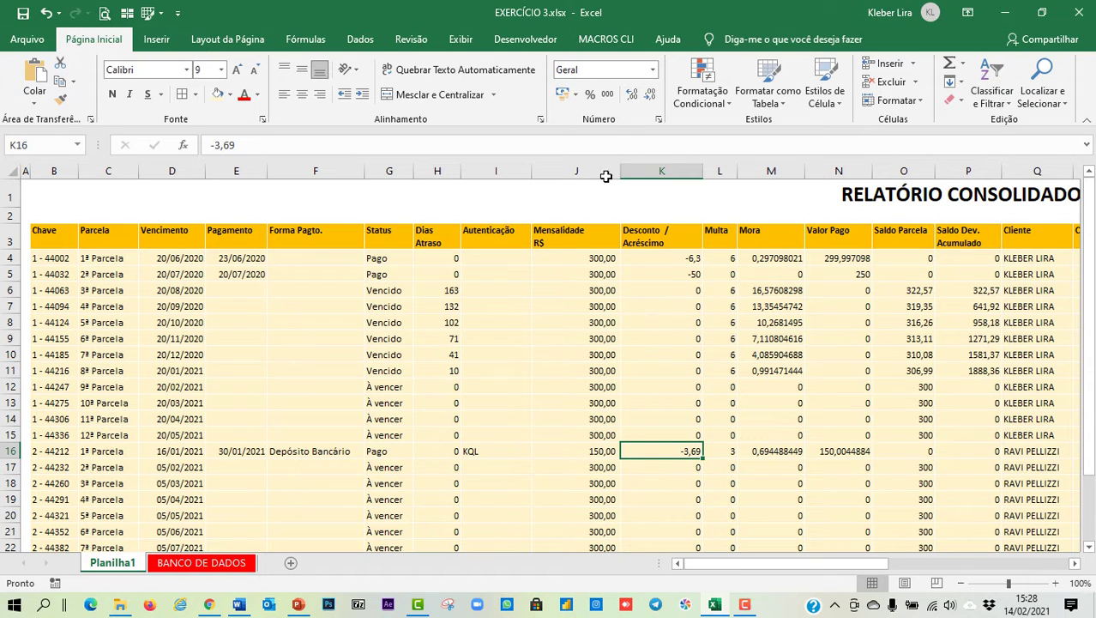
{"action": "left_click", "coordinate": [591, 96]}
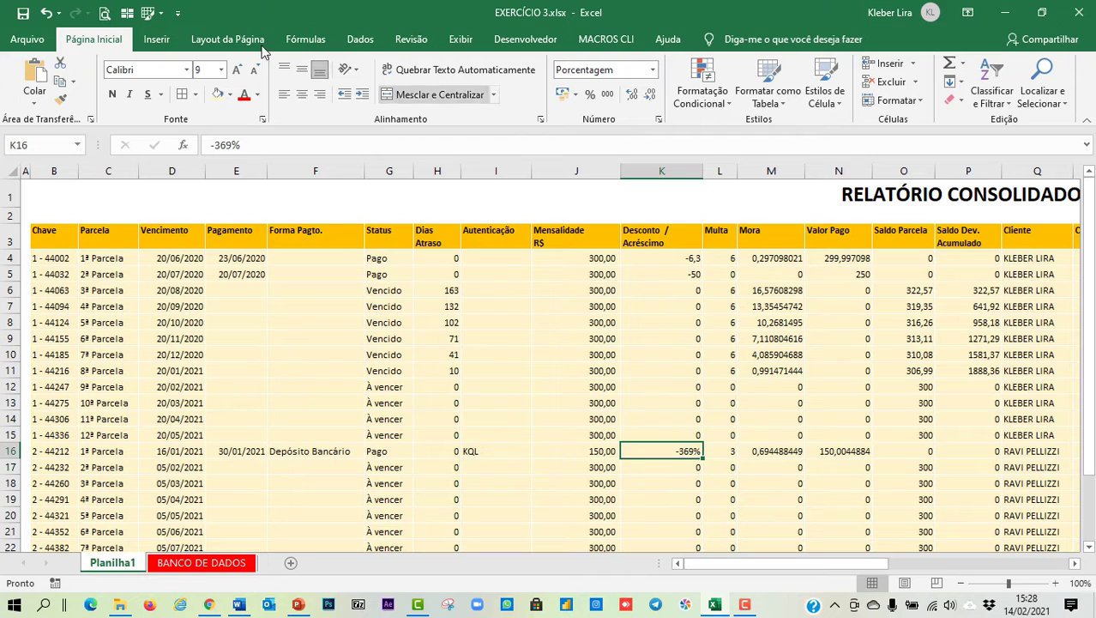
{"action": "left_click", "coordinate": [47, 14]}
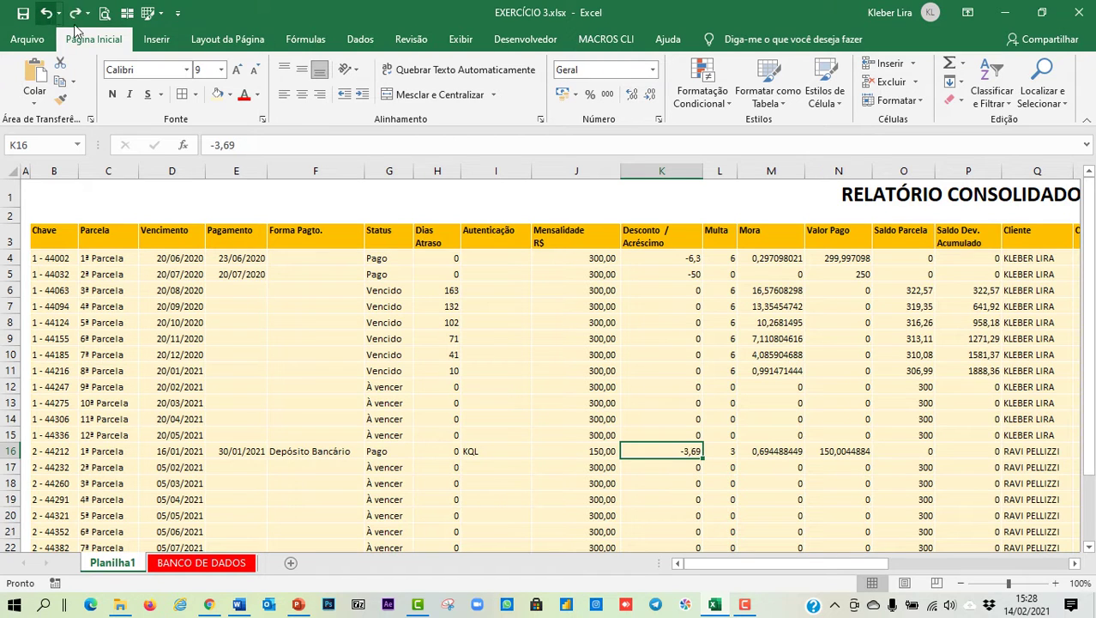
{"action": "key", "text": "ctrl+z"}
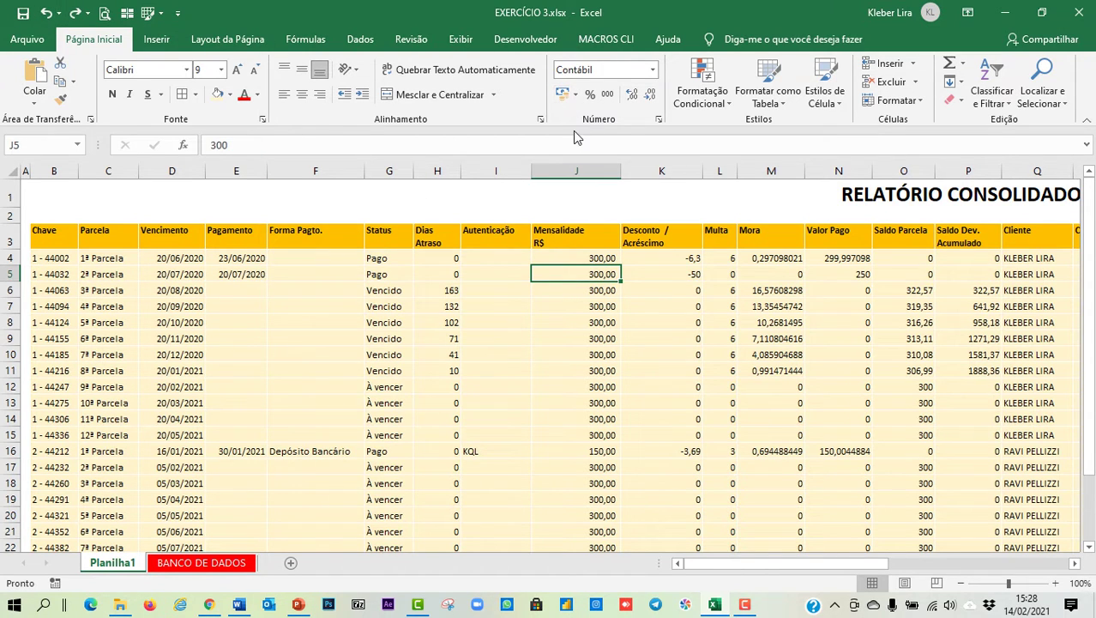
- Try the R$ Português (Brasil) accounting format on J5, compare it with the Mensalidade header and undo it
{"action": "left_click", "coordinate": [575, 95]}
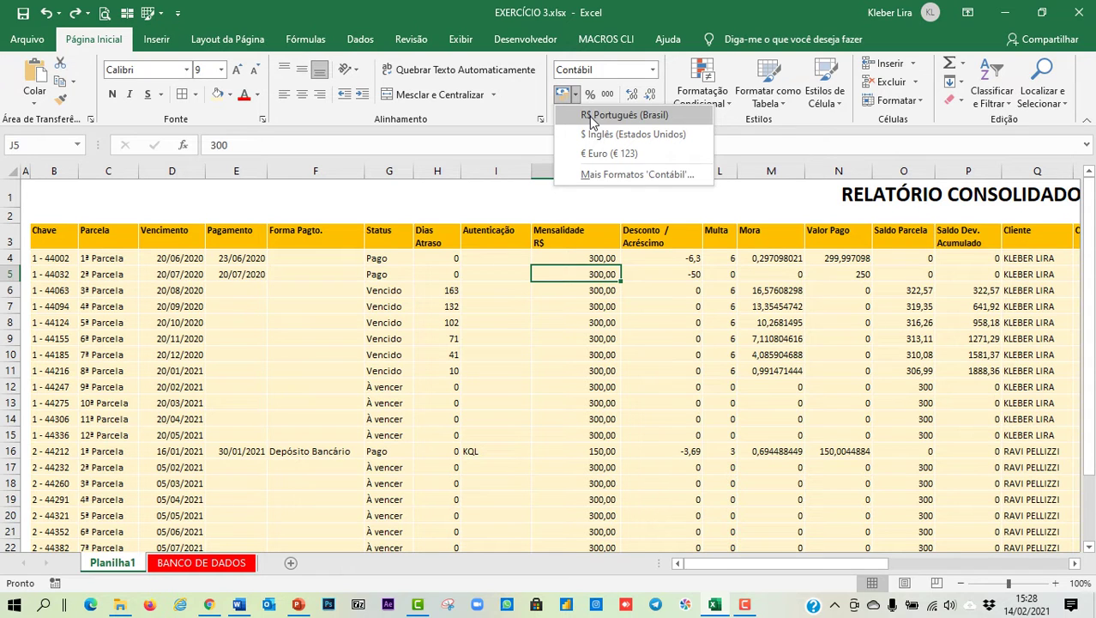
{"action": "left_click", "coordinate": [589, 115]}
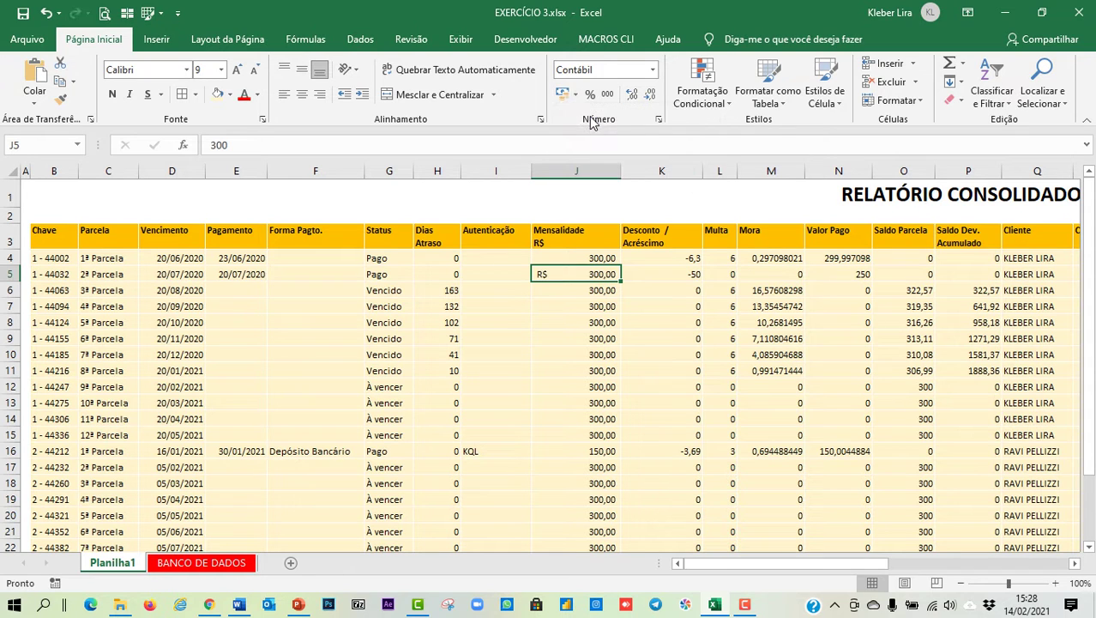
{"action": "left_click", "coordinate": [566, 239]}
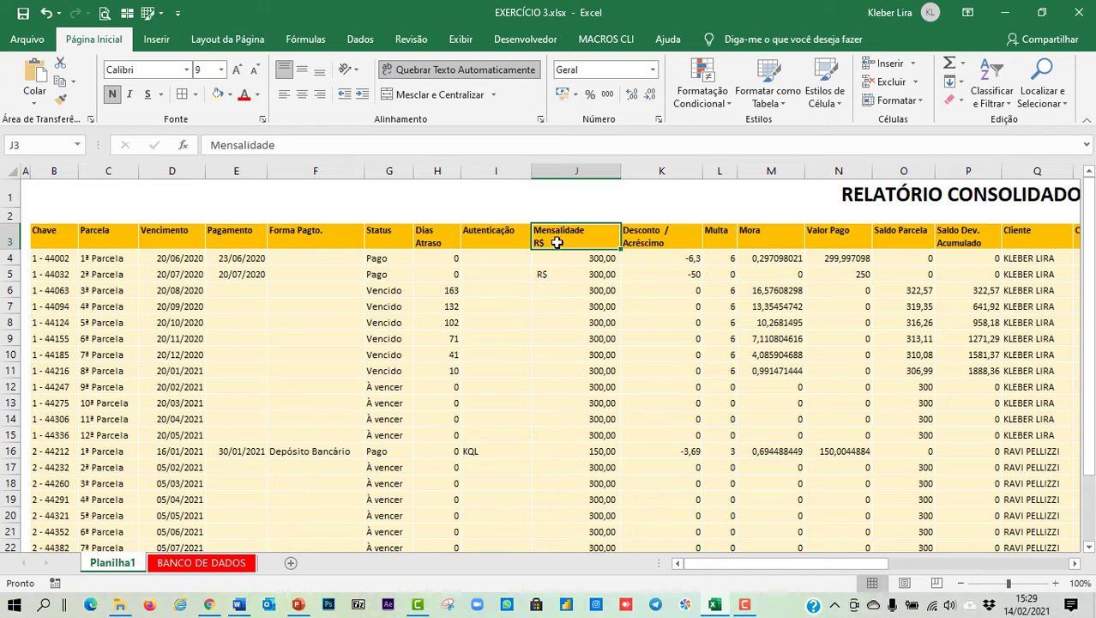
{"action": "left_click", "coordinate": [574, 273]}
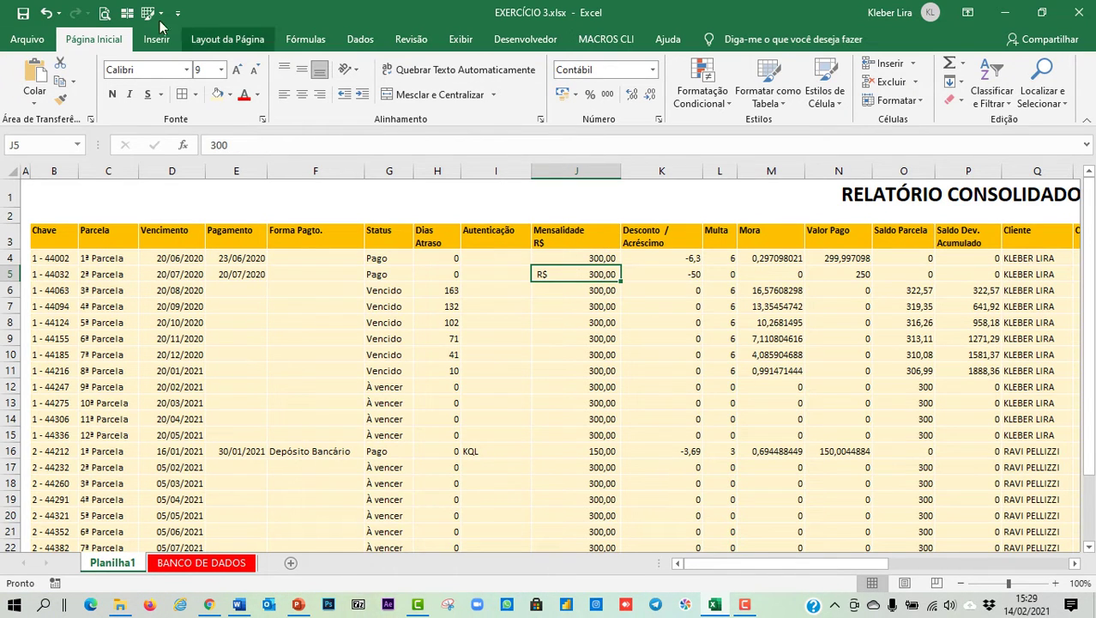
{"action": "left_click", "coordinate": [45, 13]}
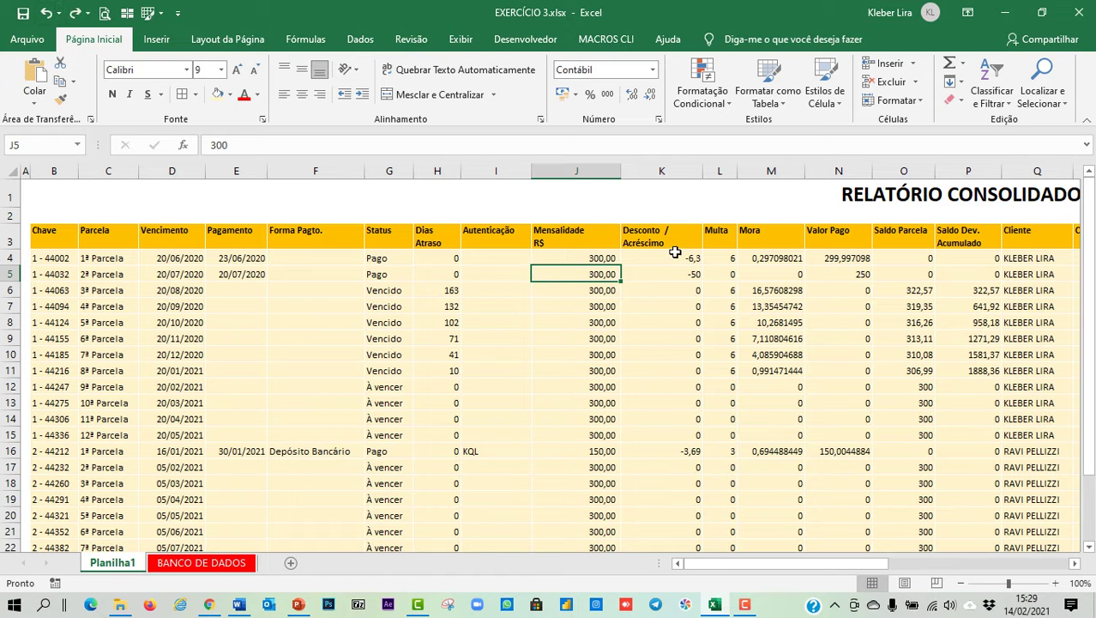
- Apply the symbol-free Contábil format to the Desconto / Acréscimo values and compare their negatives with BANCO DE DADOS
{"action": "left_click_drag", "start_coordinate": [669, 307], "coordinate": [660, 527]}
{"action": "key", "text": "ctrl+Page_Down"}
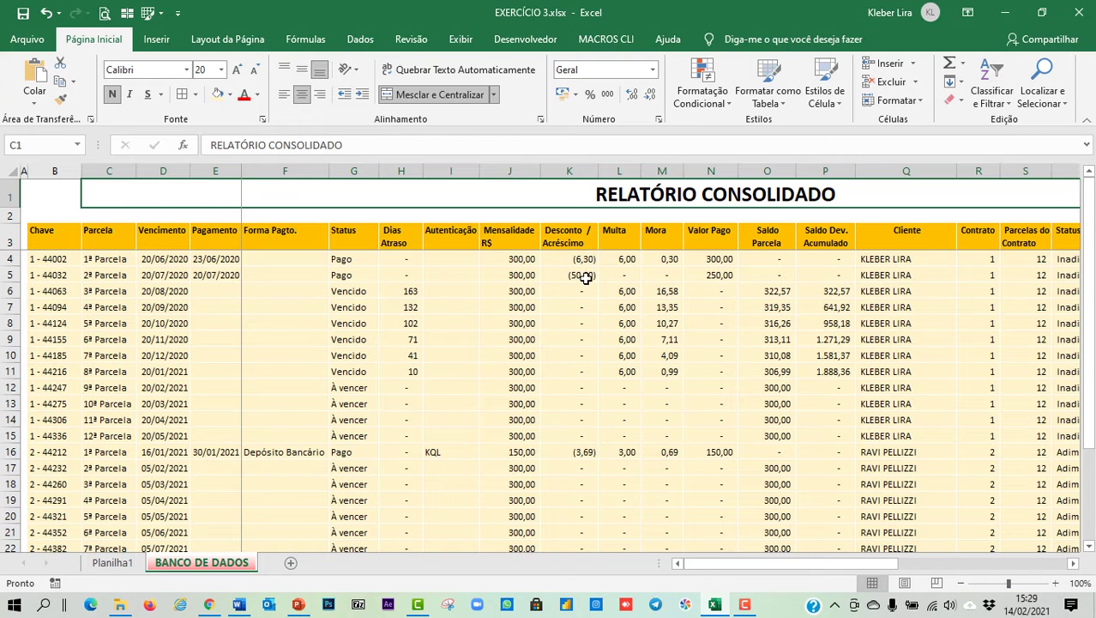
{"action": "left_click", "coordinate": [121, 566]}
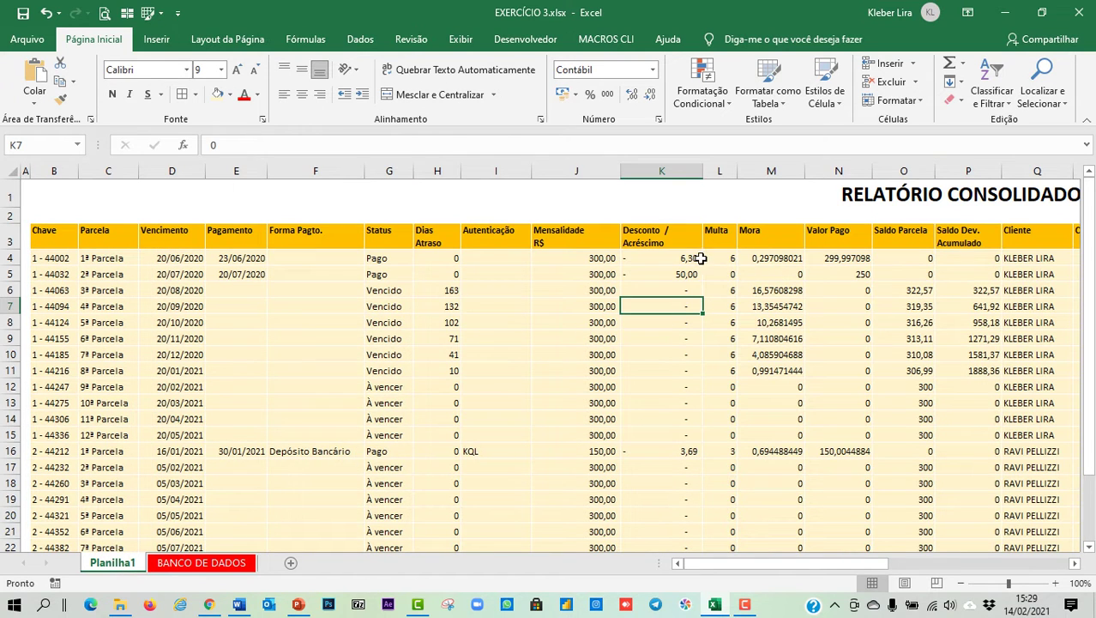
- Give K4:K27 a custom number format with two decimals, a thousands separator and negative values in red parentheses
{"action": "left_click_drag", "start_coordinate": [665, 255], "coordinate": [678, 523]}
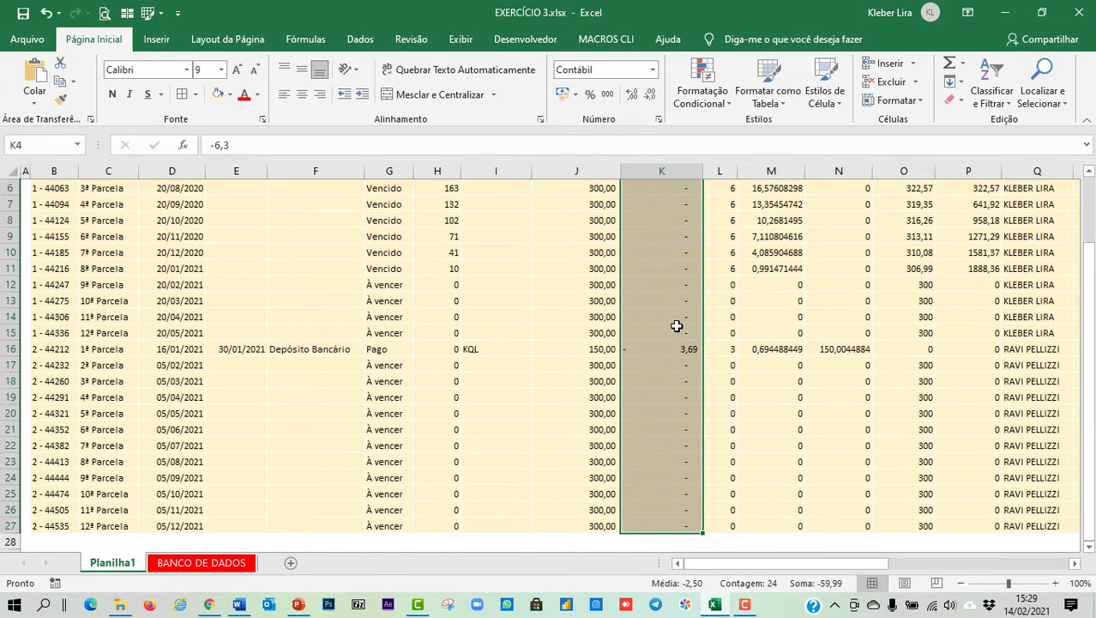
{"action": "scroll", "coordinate": [677, 326], "scroll_direction": "up", "scroll_amount": 2}
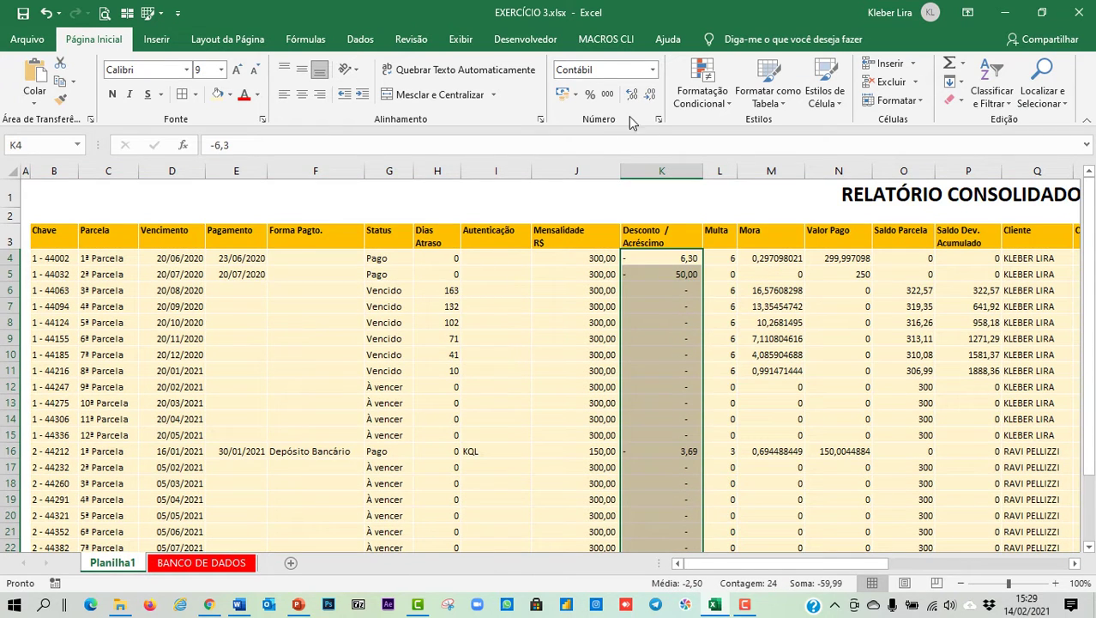
{"action": "left_click", "coordinate": [659, 122]}
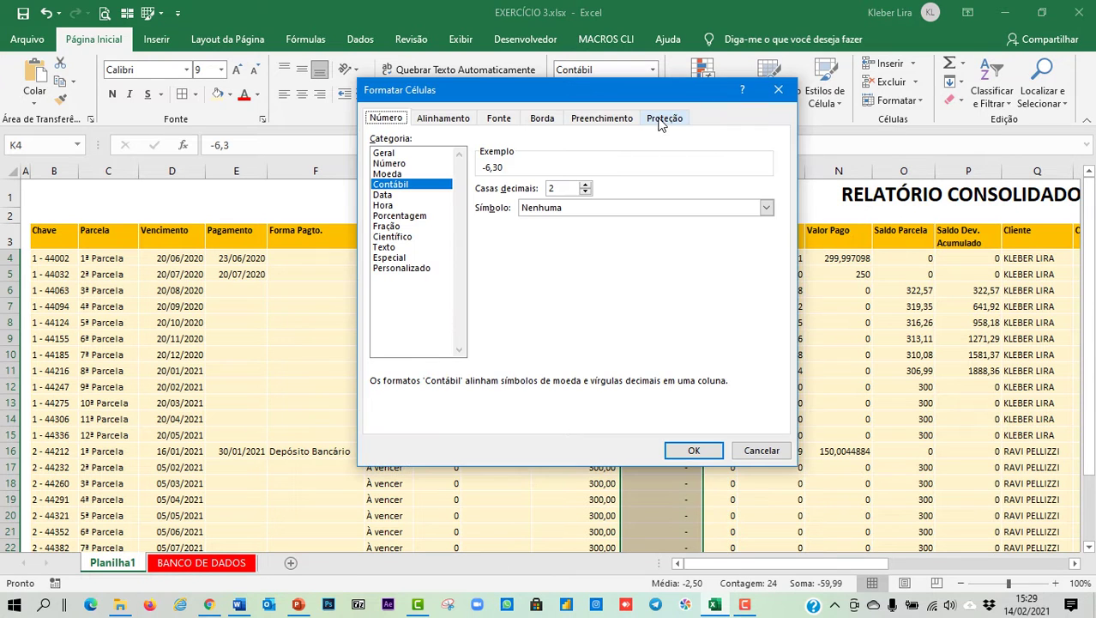
{"action": "left_click", "coordinate": [415, 164]}
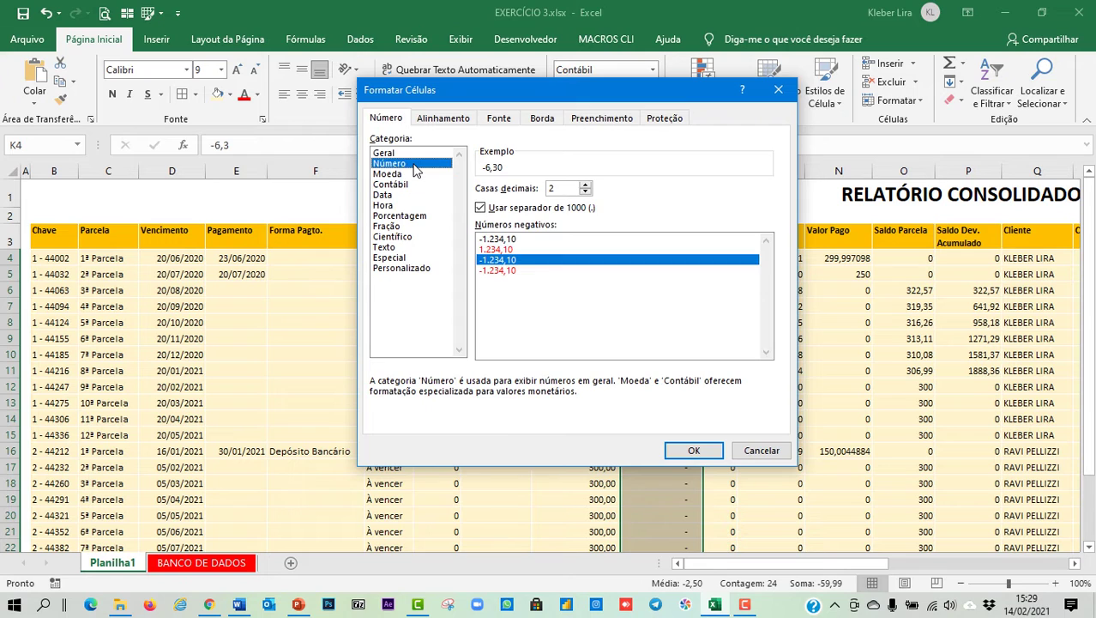
{"action": "left_click", "coordinate": [498, 271]}
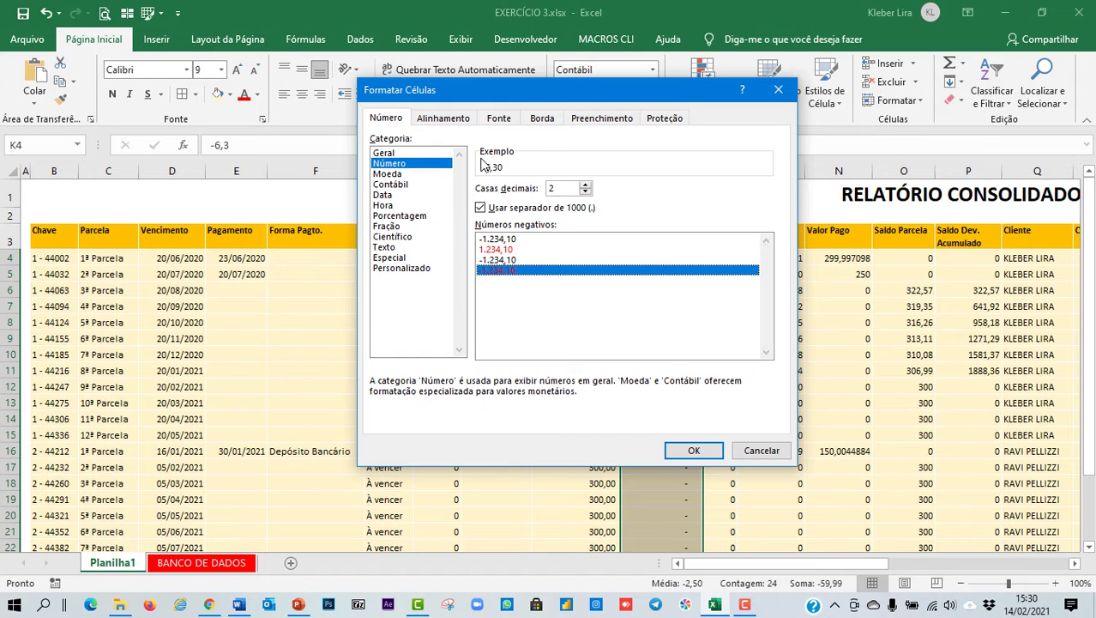
{"action": "left_click", "coordinate": [405, 271]}
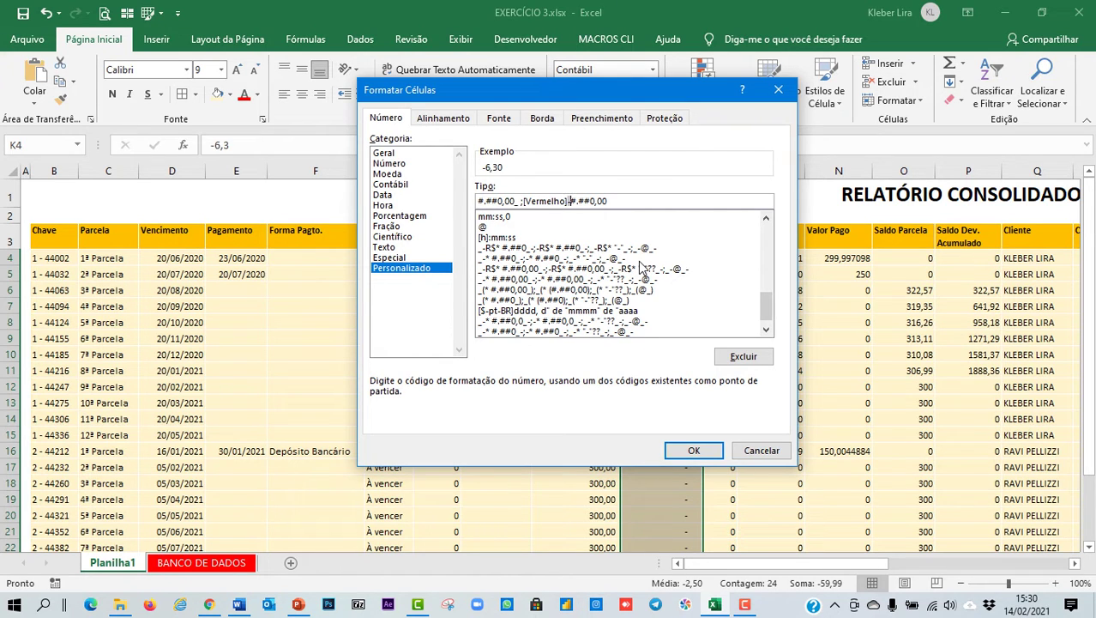
{"action": "key", "text": "BackSpace"}
{"action": "type", "text": "("}
{"action": "left_click", "coordinate": [694, 451]}
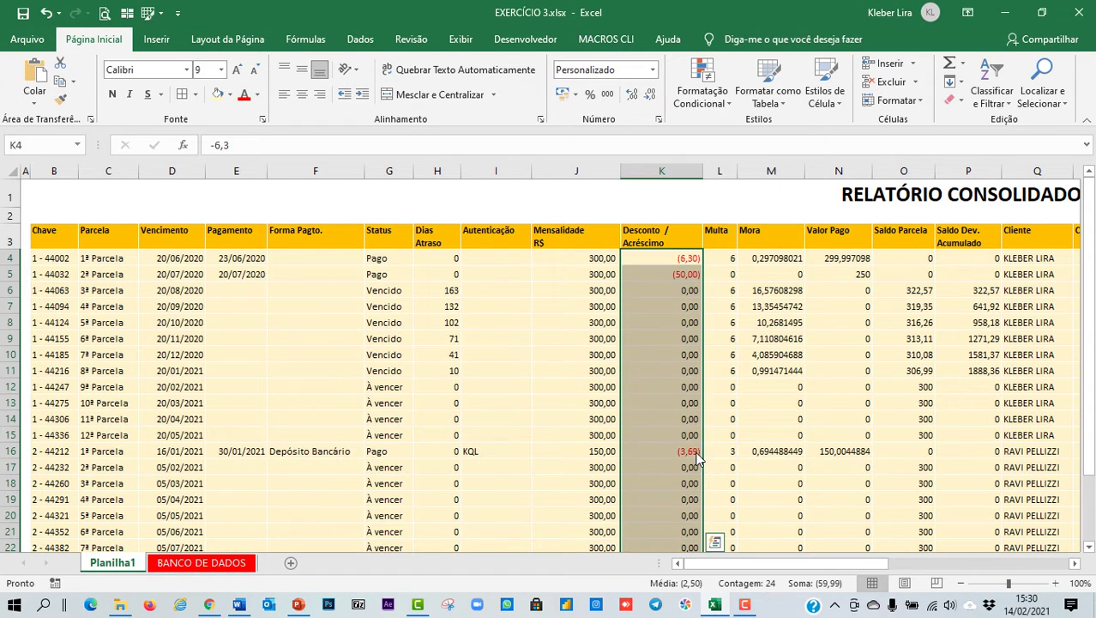
{"action": "left_click", "coordinate": [656, 306]}
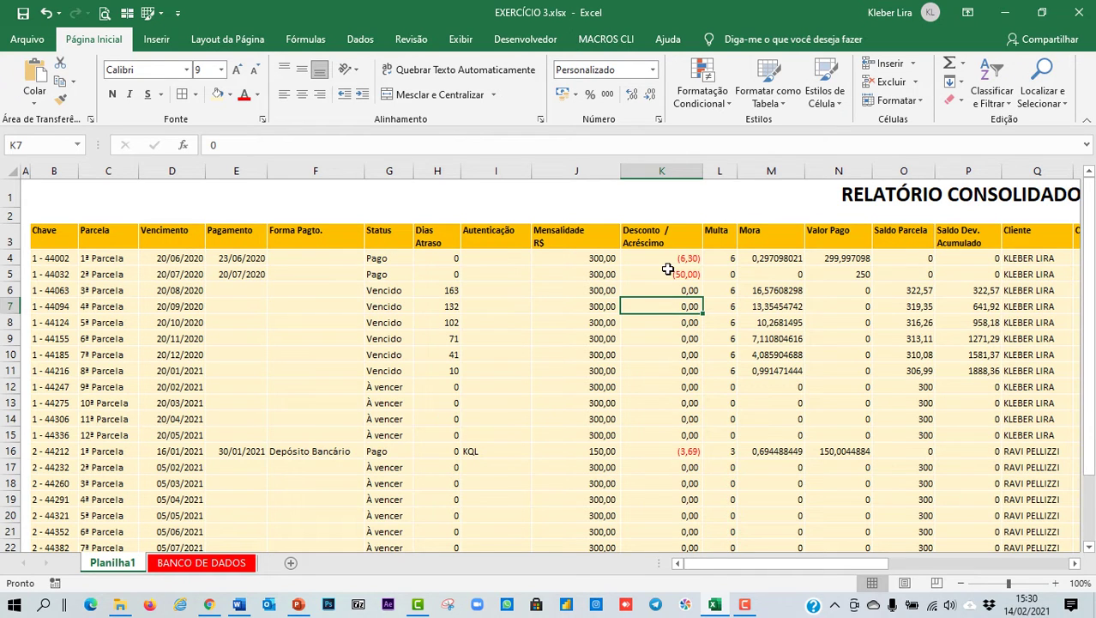
- Copy the formatting of the Desconto / Acréscimo values in K4:K27 onto L4:P27, from Multa through Saldo Dev. Acumulado
{"action": "left_click", "coordinate": [679, 273]}
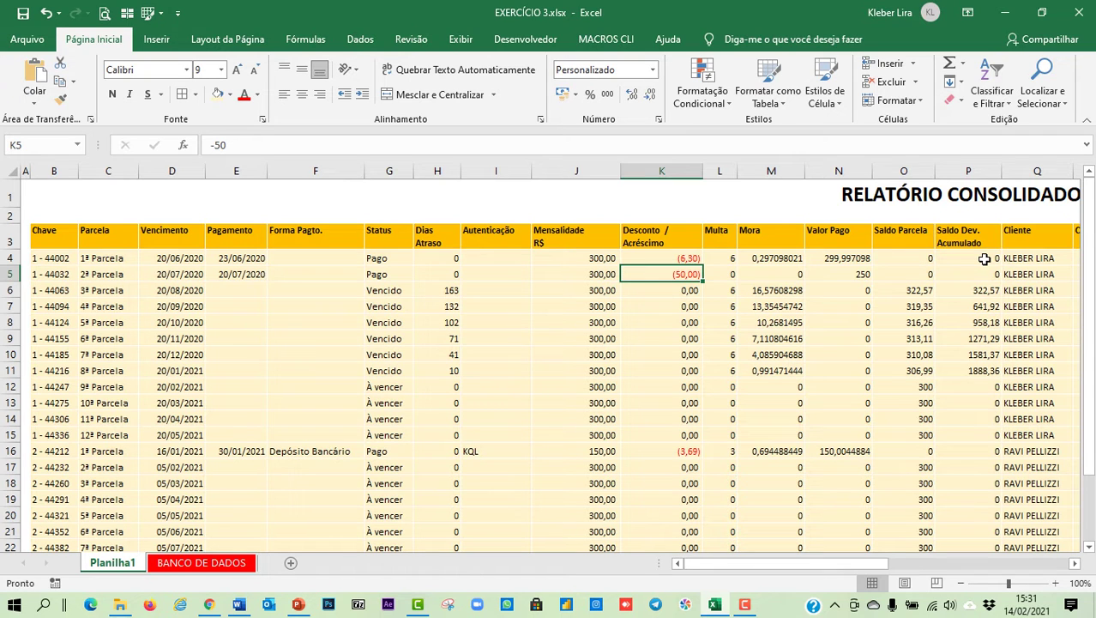
{"action": "left_click_drag", "start_coordinate": [682, 259], "coordinate": [663, 521]}
{"action": "scroll", "coordinate": [678, 428], "scroll_direction": "up", "scroll_amount": 2}
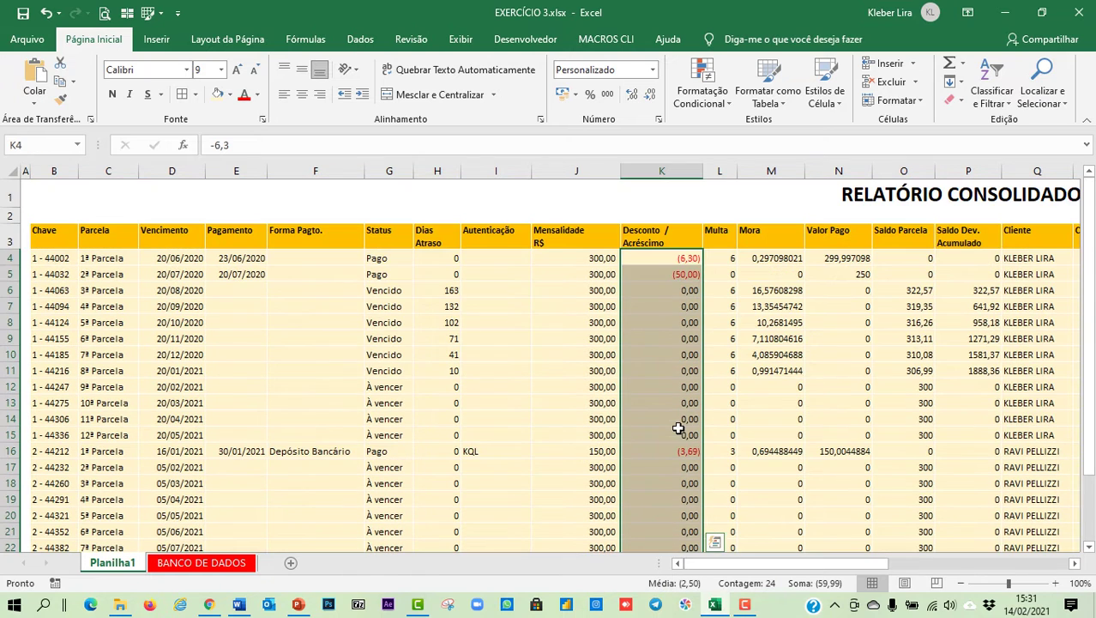
{"action": "left_click", "coordinate": [60, 101]}
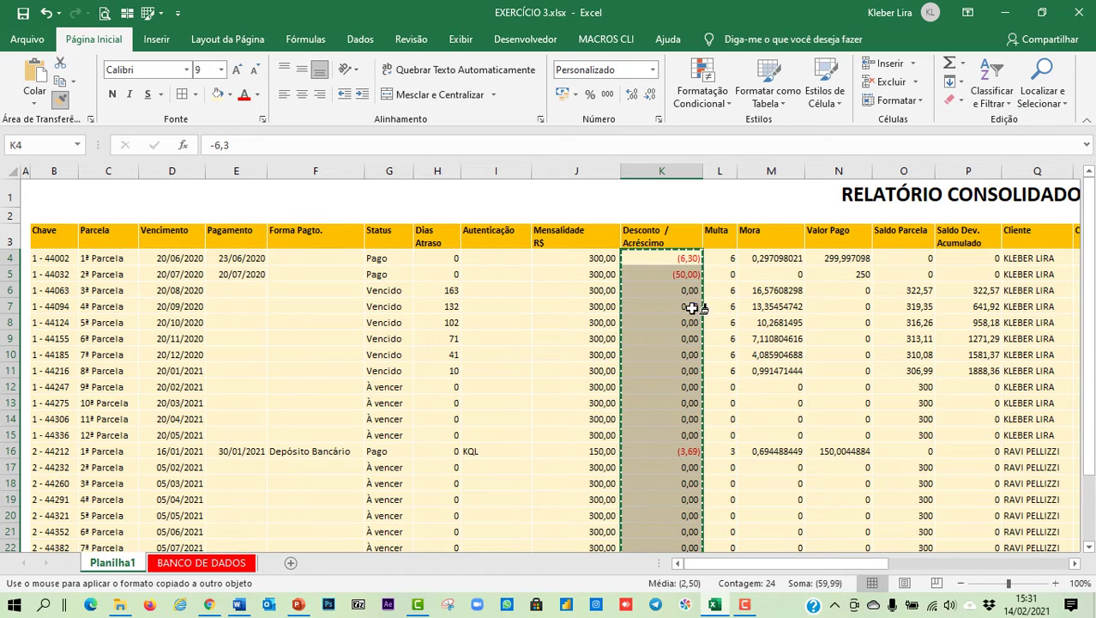
{"action": "left_click", "coordinate": [730, 258]}
{"action": "mouse_move", "coordinate": [745, 257]}
{"action": "left_mouse_down"}
{"action": "mouse_move", "coordinate": [979, 252]}
{"action": "mouse_move", "coordinate": [967, 523]}
{"action": "mouse_move", "coordinate": [965, 507]}
{"action": "mouse_move", "coordinate": [959, 513]}
{"action": "left_mouse_up"}
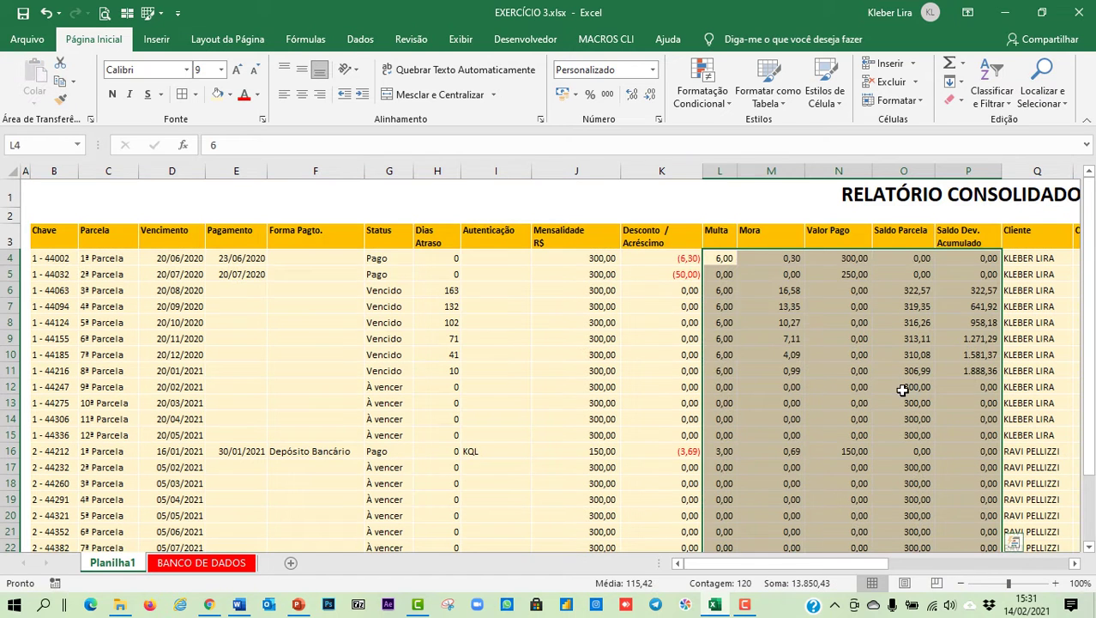
{"action": "left_click", "coordinate": [764, 316]}
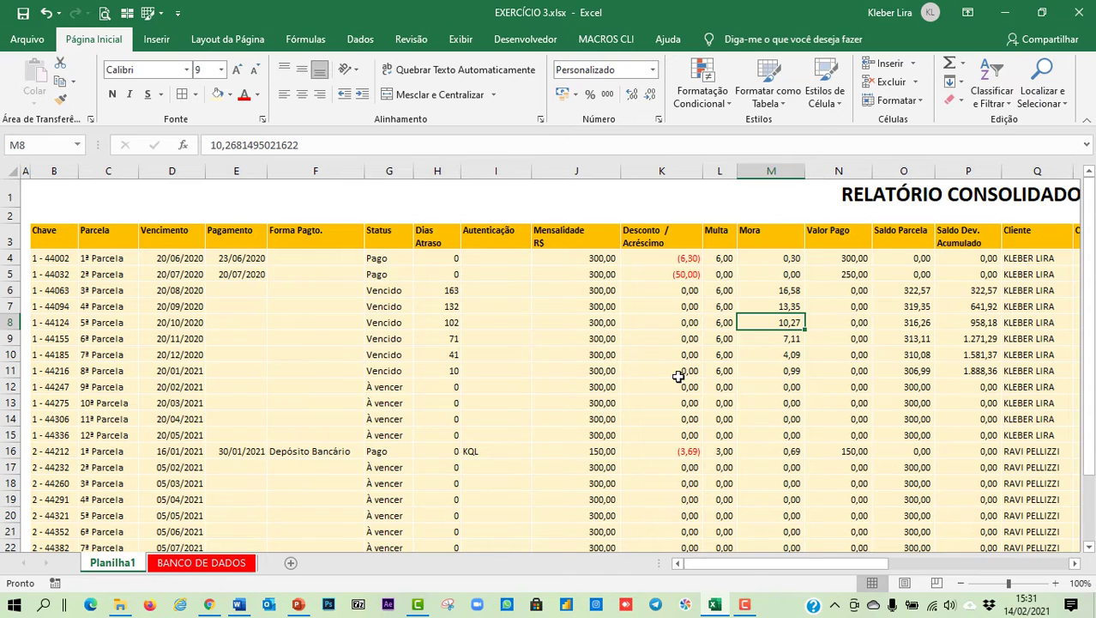
- Compare the number formats in the BANCO DE DADOS report with those across the Planilha1 columns
{"action": "key", "text": "ctrl+Page_Down"}
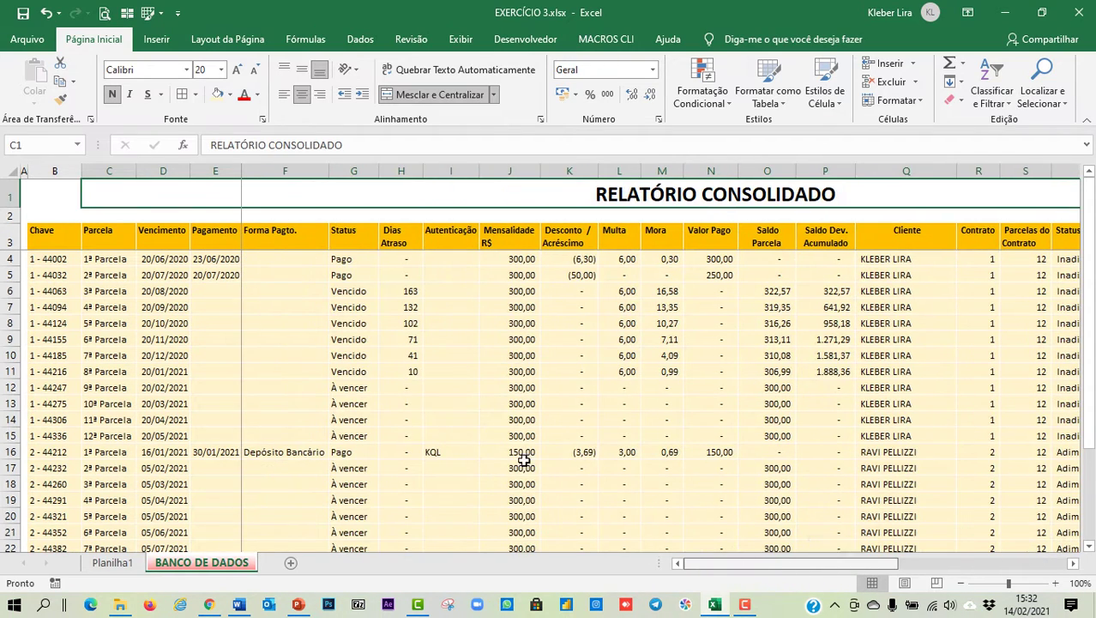
{"action": "scroll", "coordinate": [468, 424], "scroll_direction": "down", "scroll_amount": 4}
{"action": "scroll", "coordinate": [465, 428], "scroll_direction": "up", "scroll_amount": 4}
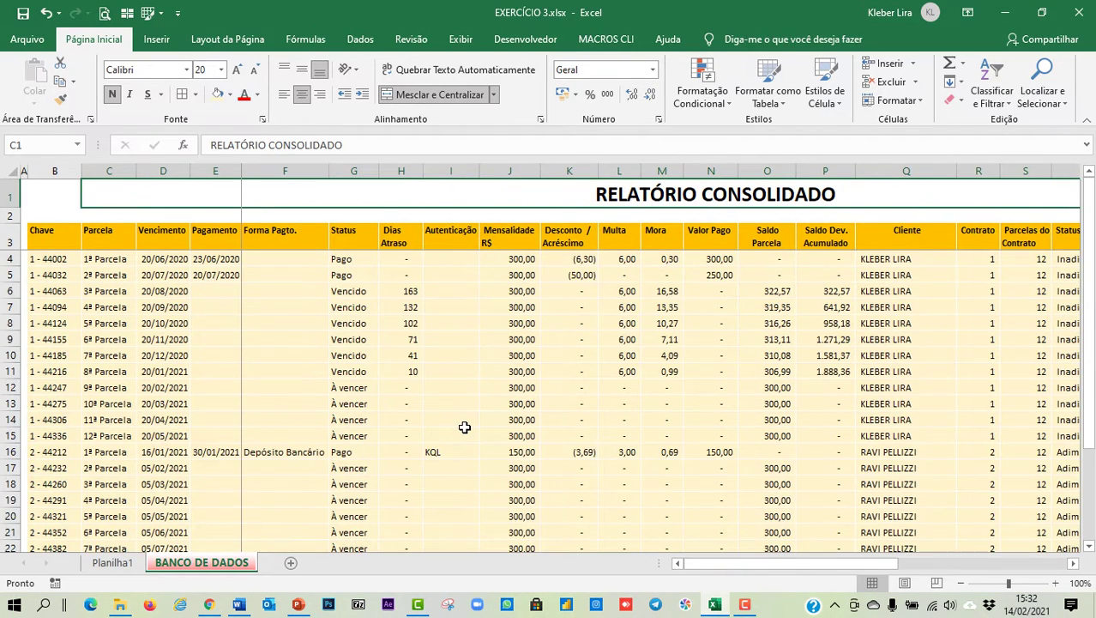
{"action": "left_click", "coordinate": [113, 562]}
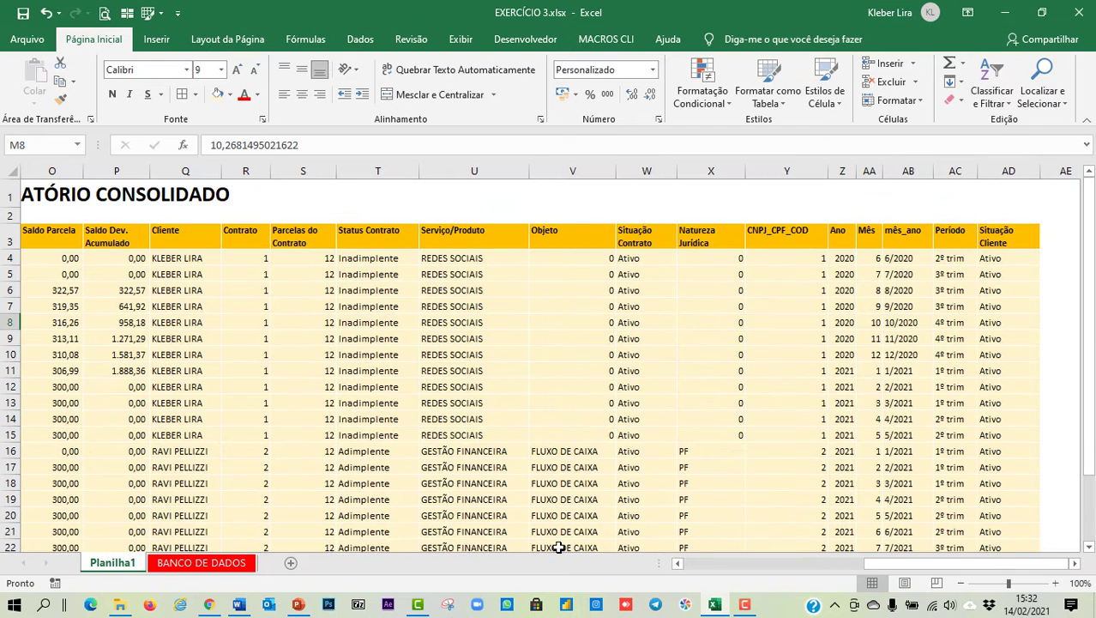
{"action": "left_click", "coordinate": [719, 566]}
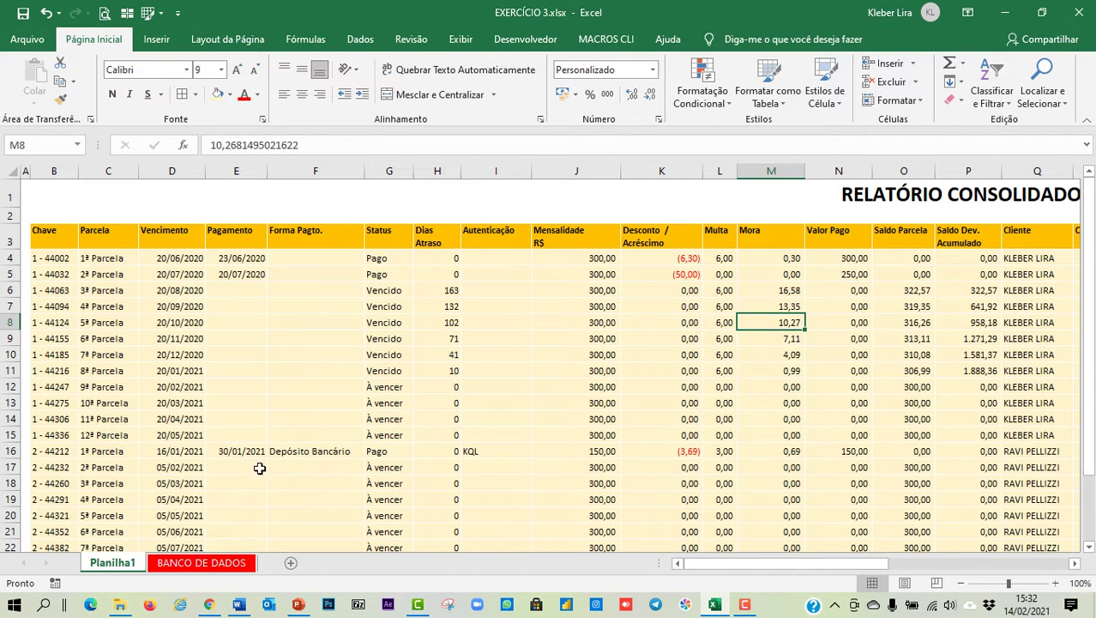
{"action": "left_click", "coordinate": [398, 321]}
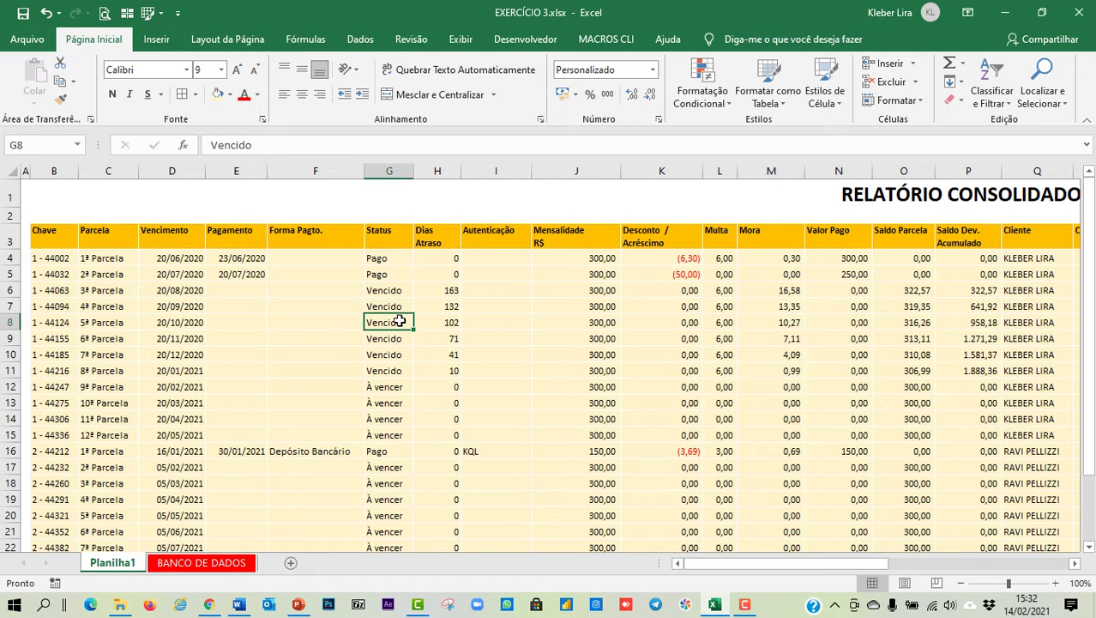